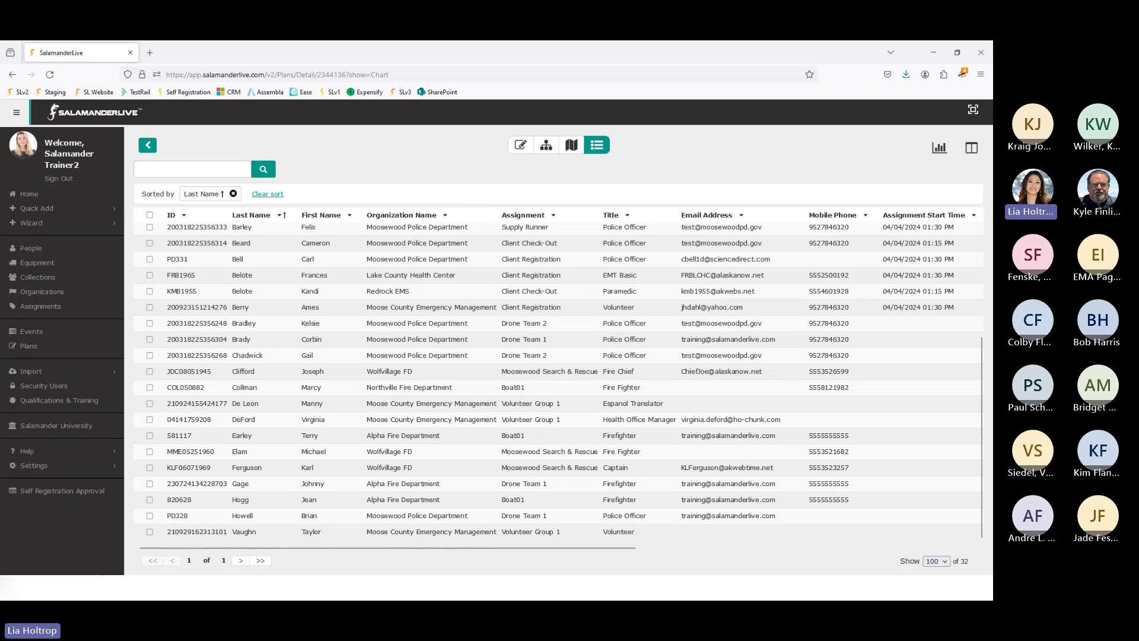
Step: Open the Collections list and start a new, blank collection details form
click(37, 282)
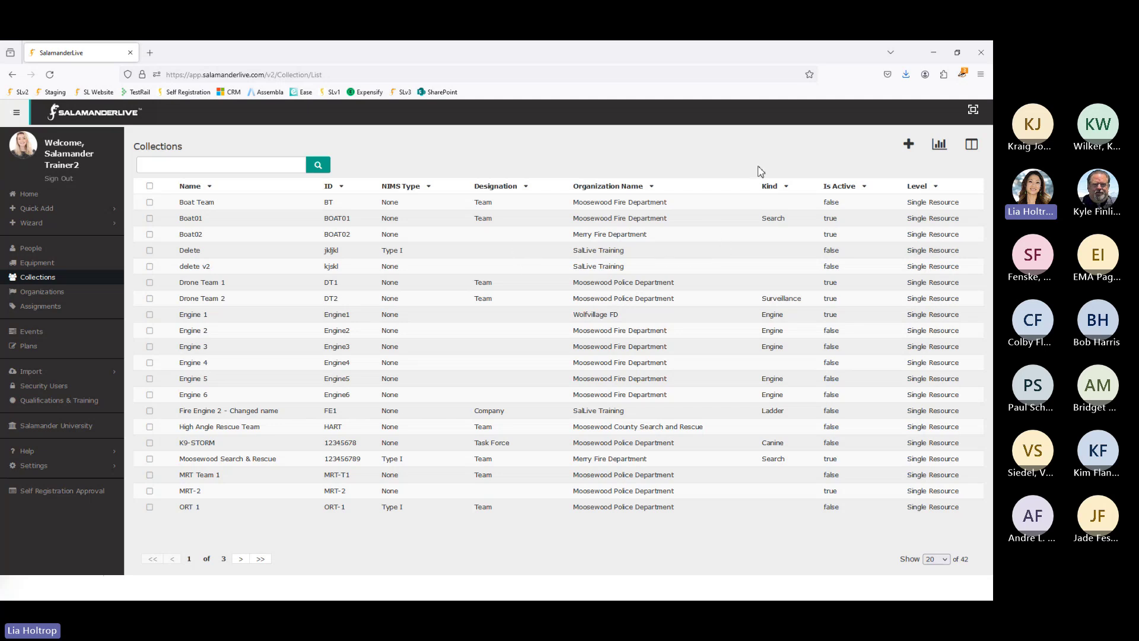
click(909, 145)
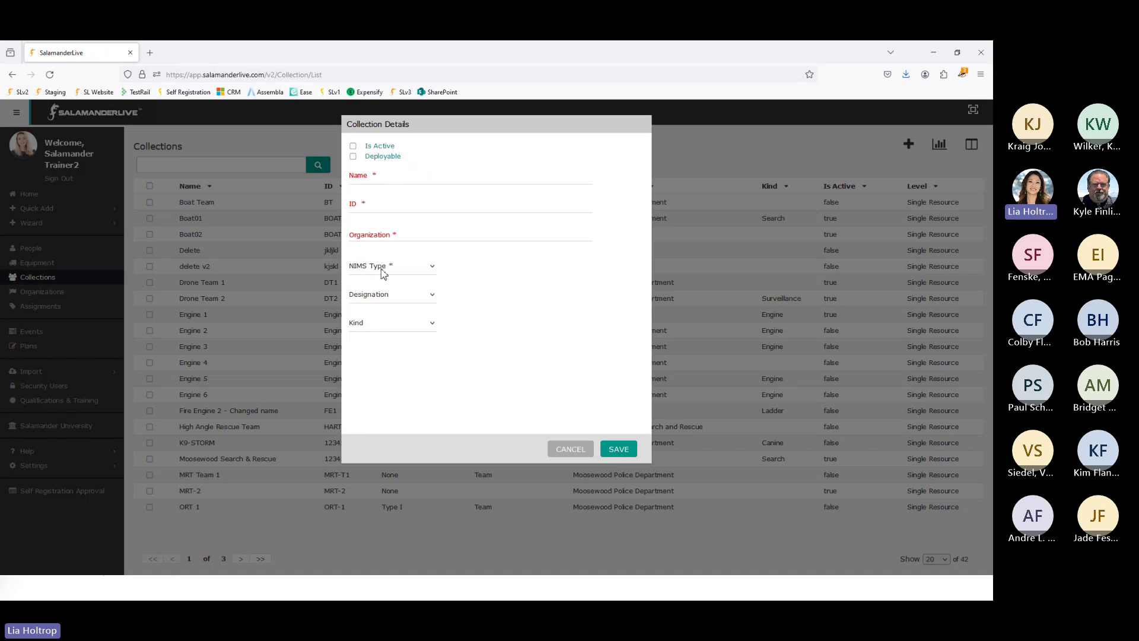
Step: Look through the NIMS Type and Designation options without picking either
click(429, 267)
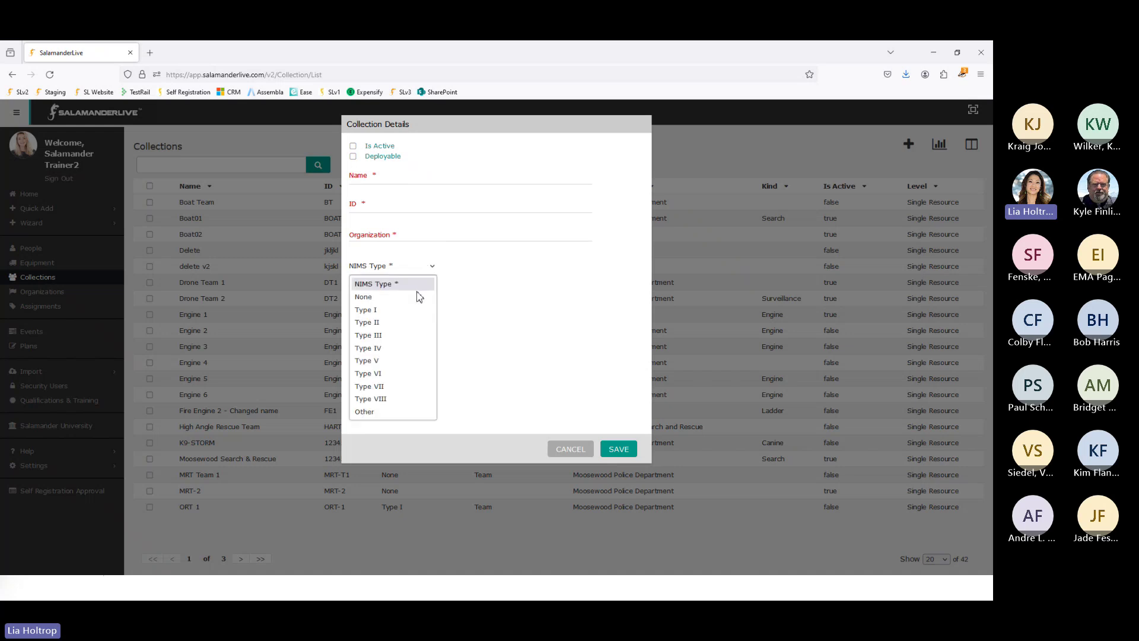
click(595, 348)
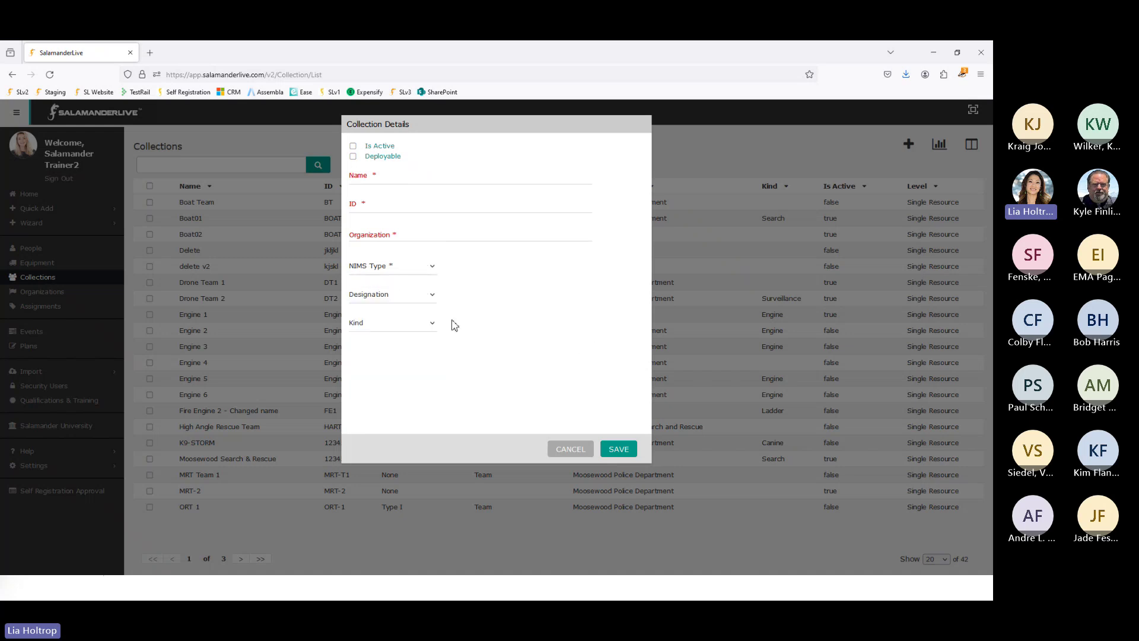
click(424, 296)
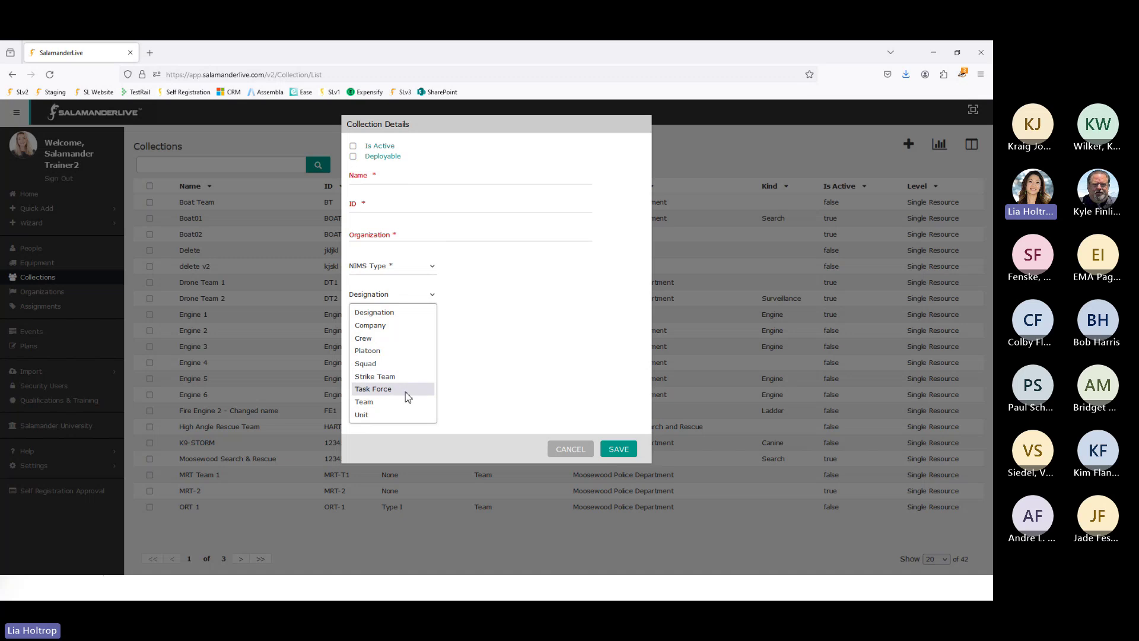
click(491, 366)
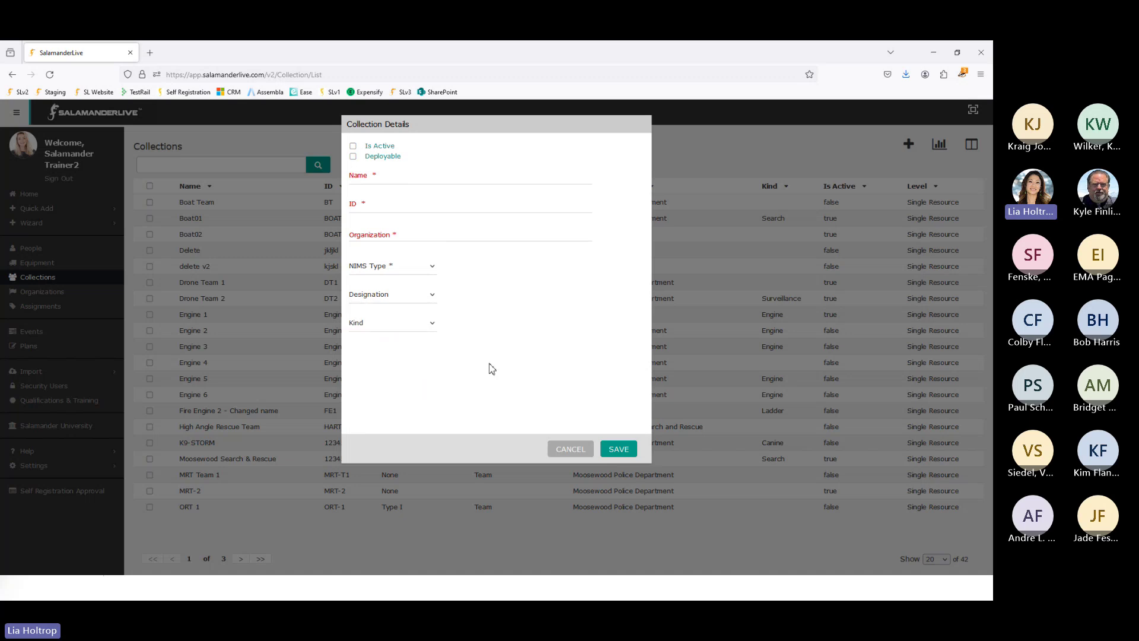
Step: Browse the Kind options, cancel the empty form, and open the High Angle Rescue Team profile
click(386, 325)
scroll(365, 566, down, 1)
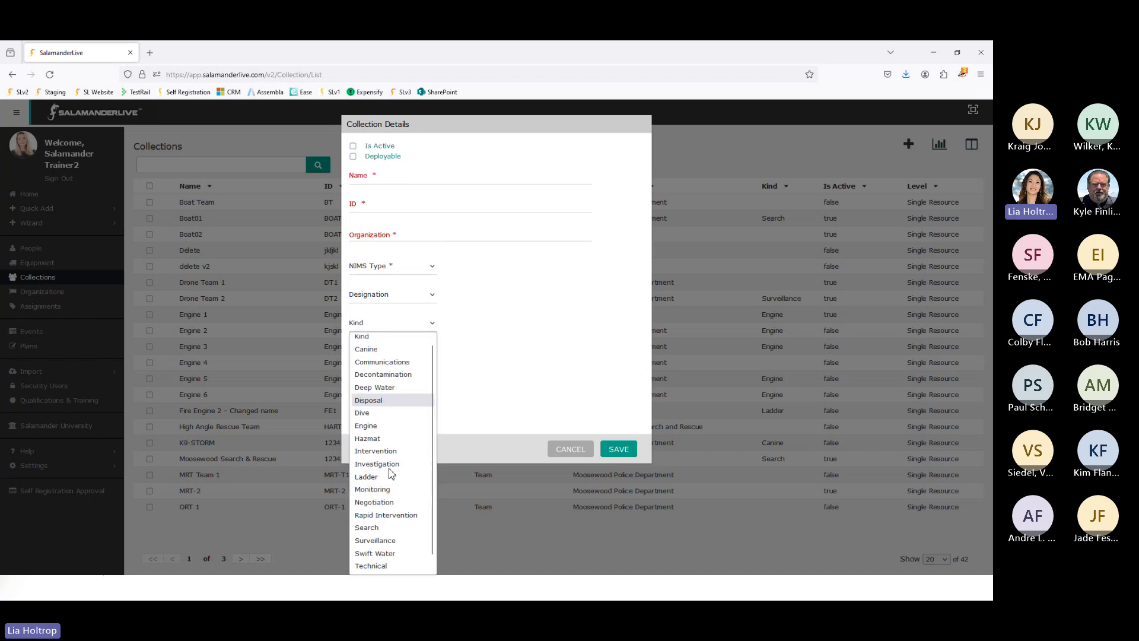
scroll(383, 385, up, 1)
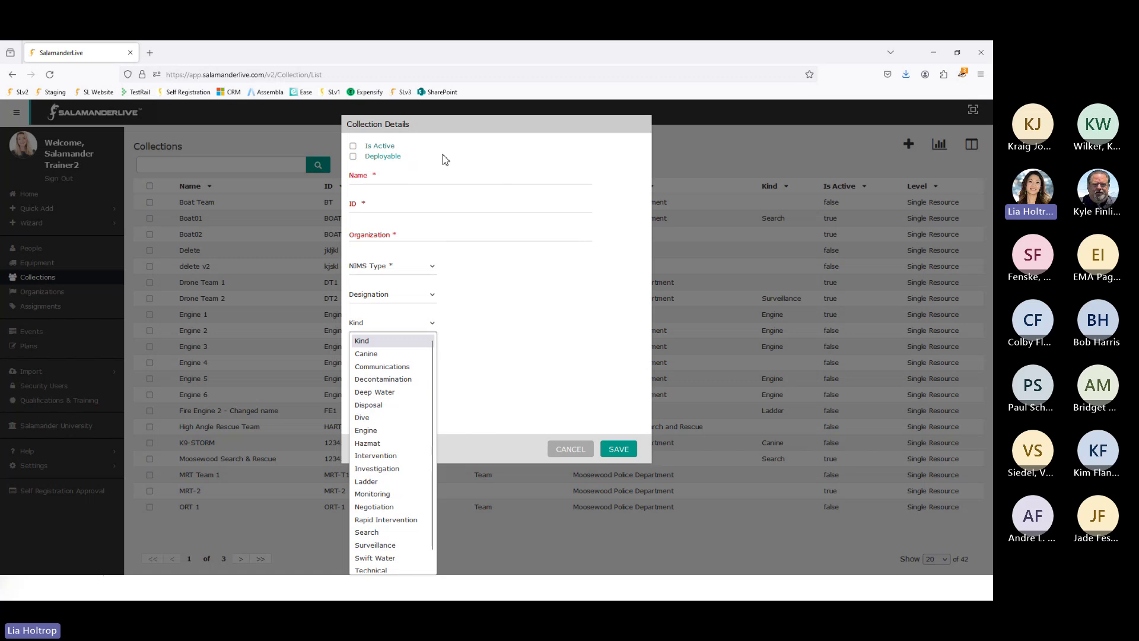
click(571, 455)
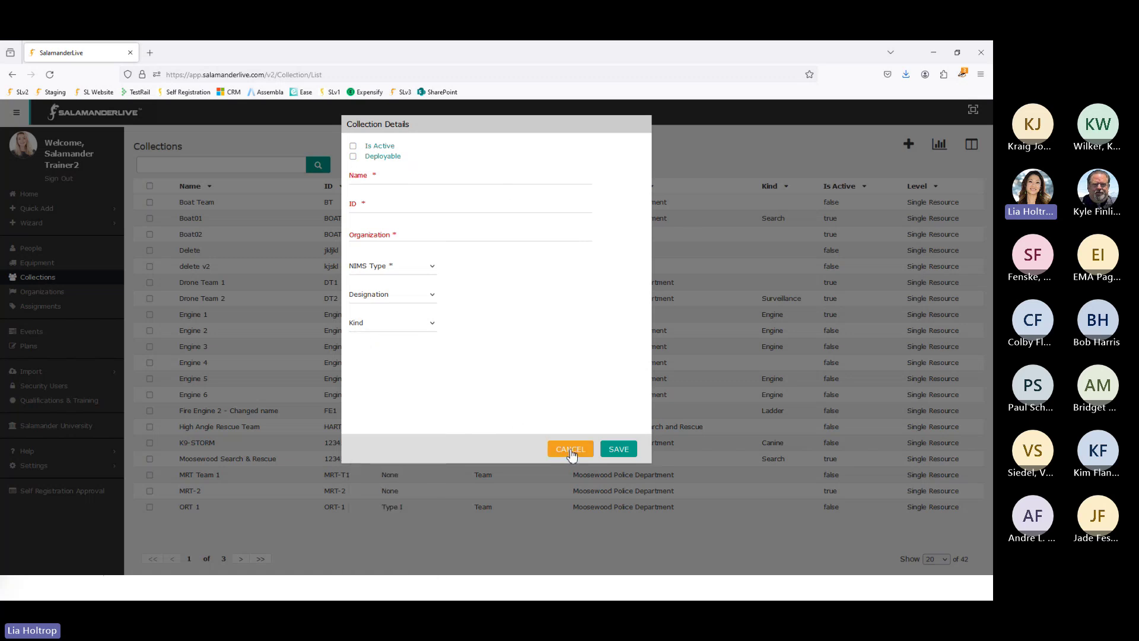
click(571, 455)
click(234, 433)
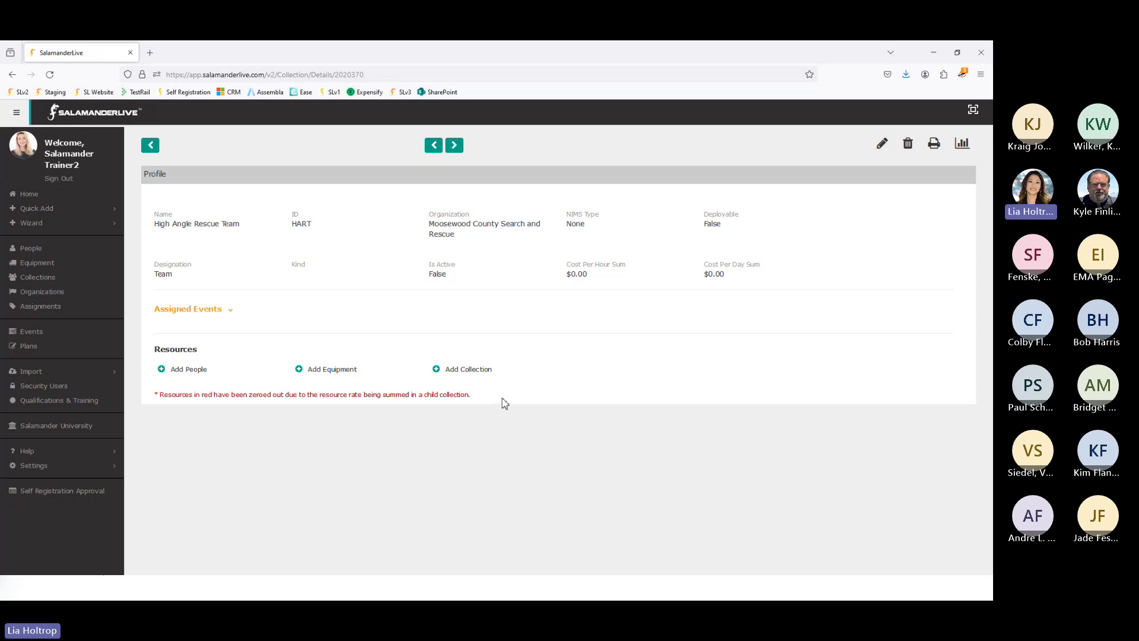
click(153, 147)
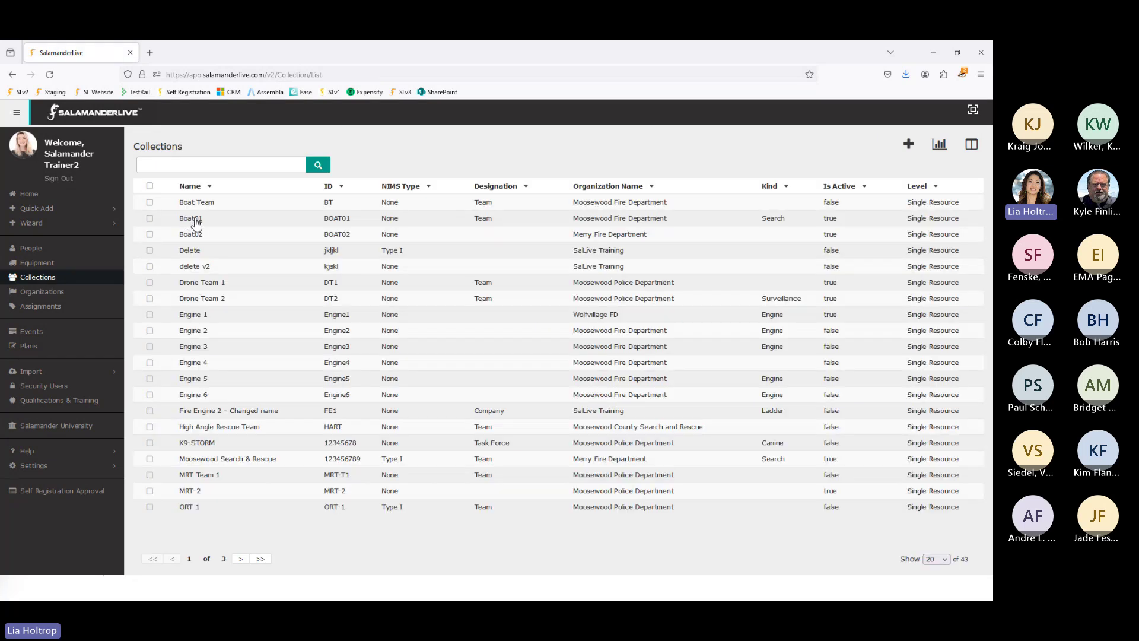
Step: Add the Moosewood EMS director ($28.00 hourly) to Boat01's roster, bringing it to 5 people
click(194, 223)
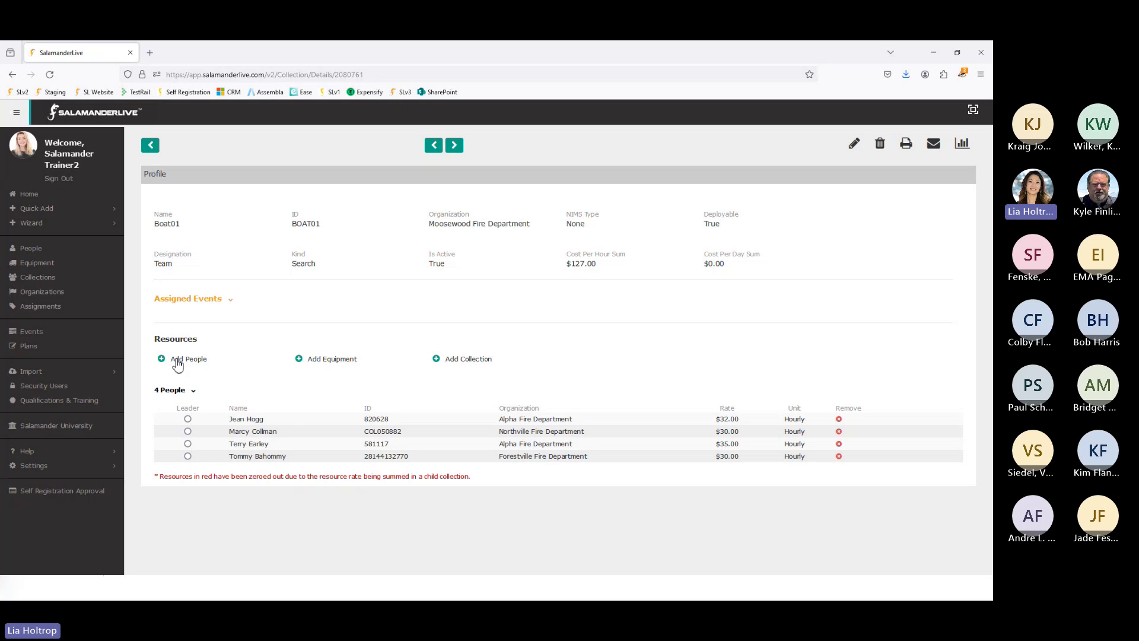
click(178, 361)
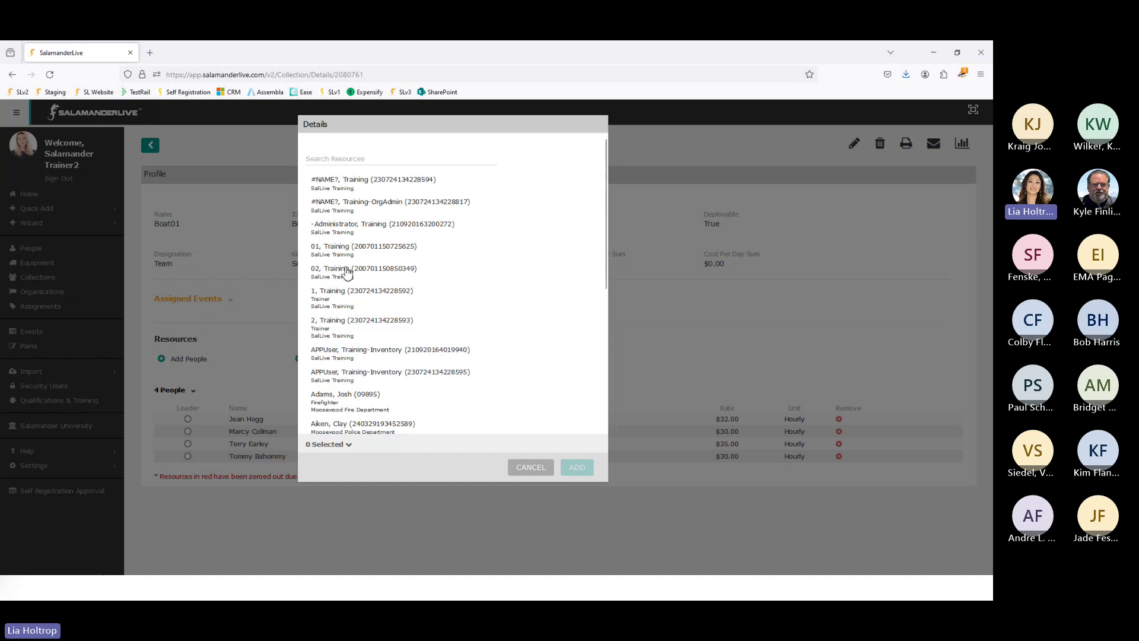
scroll(348, 272, down, 3)
scroll(353, 274, down, 15)
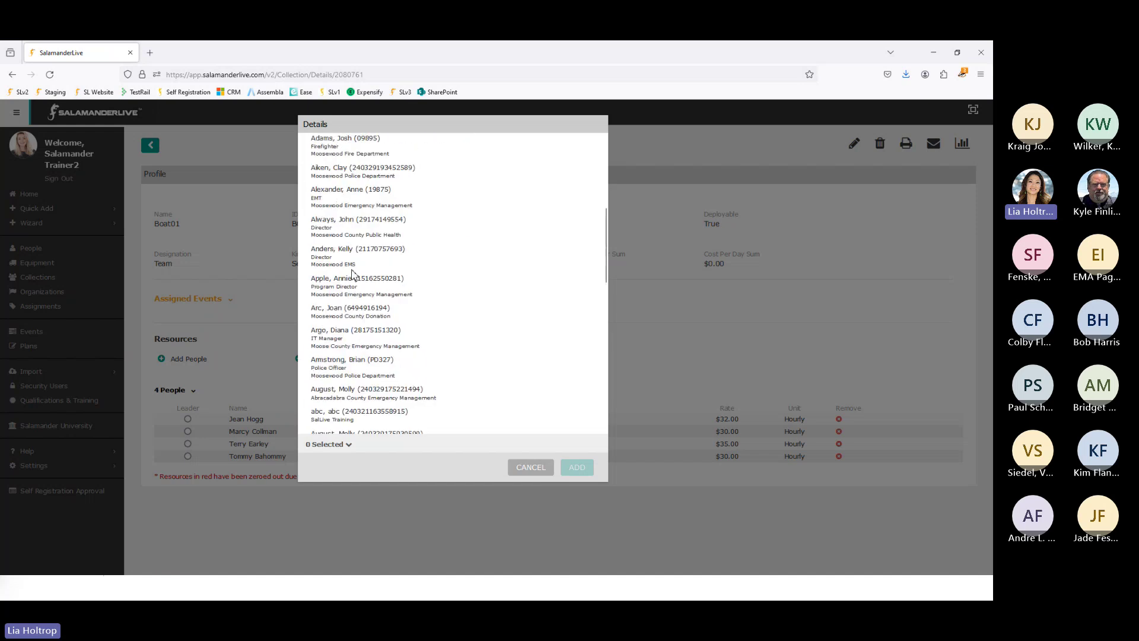
scroll(356, 274, down, 5)
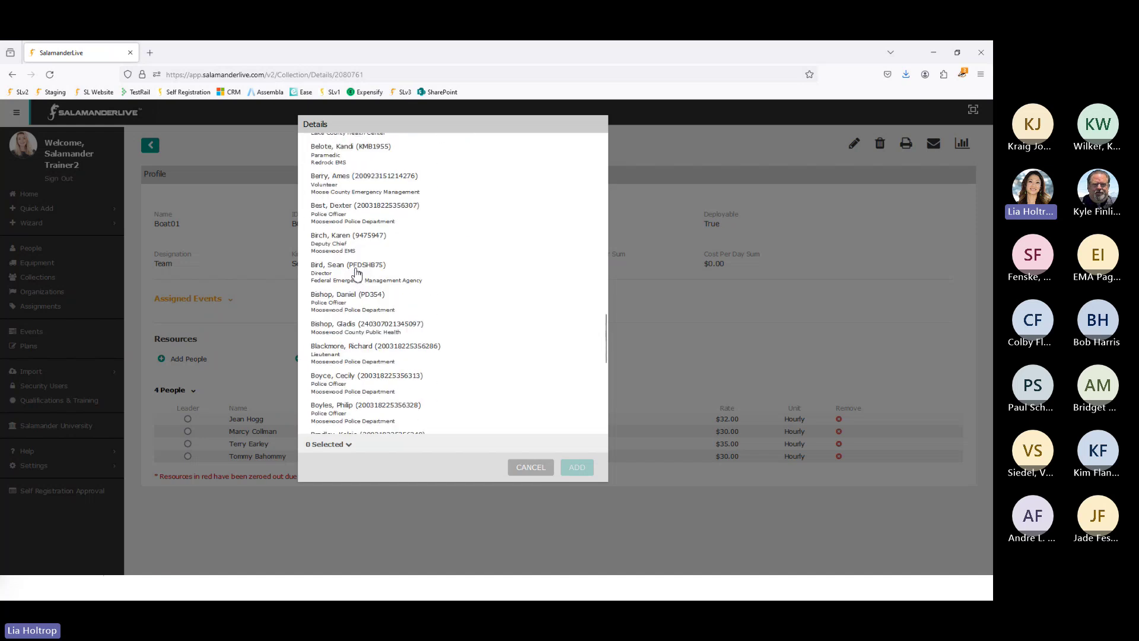
scroll(359, 276, up, 20)
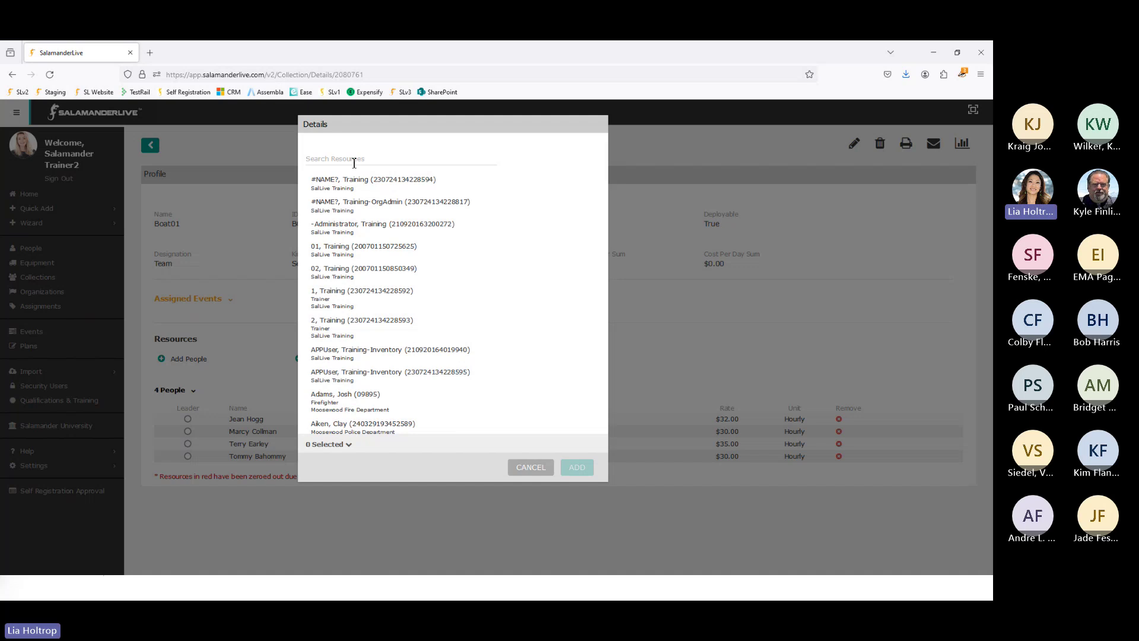
scroll(365, 305, down, 3)
mouse_move(358, 351)
mouse_down()
mouse_move(332, 364)
mouse_move(353, 365)
mouse_up()
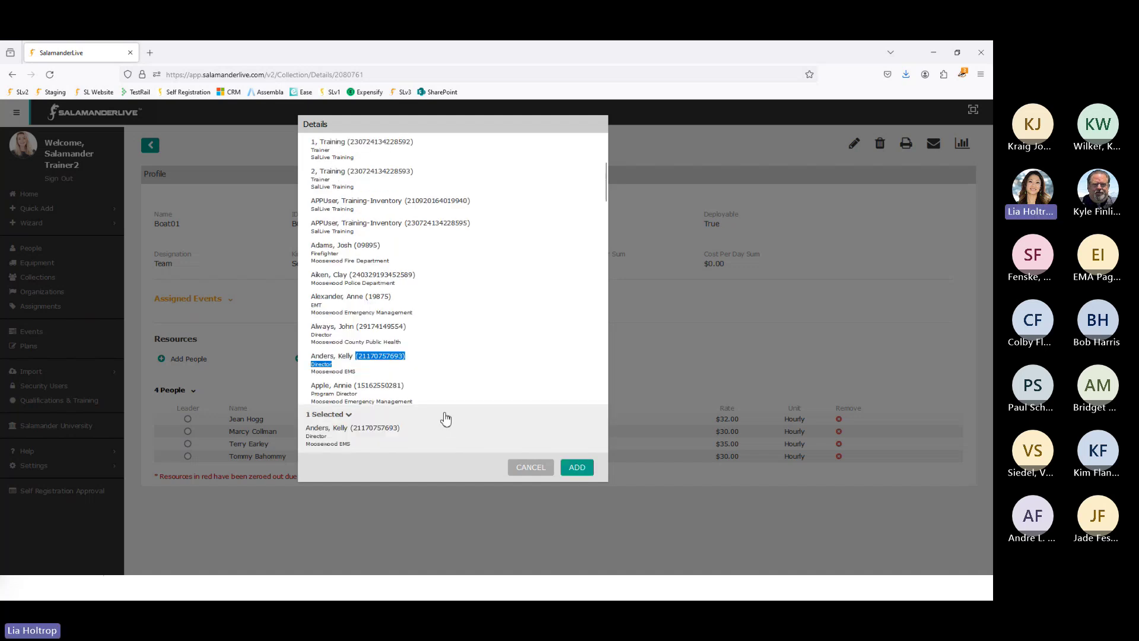
click(578, 468)
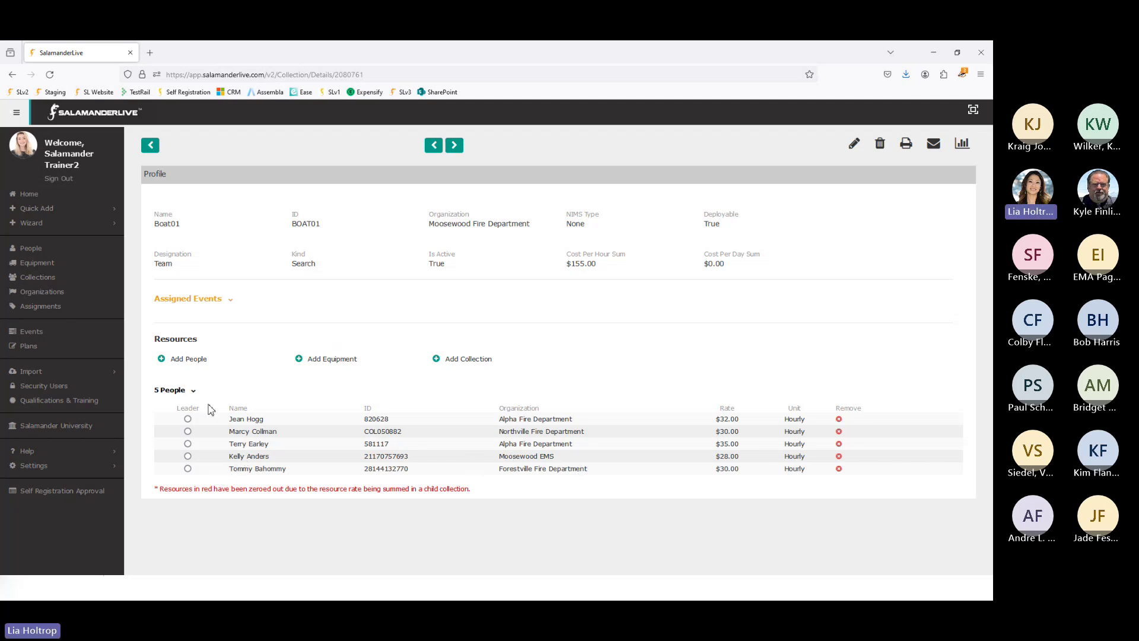
click(340, 360)
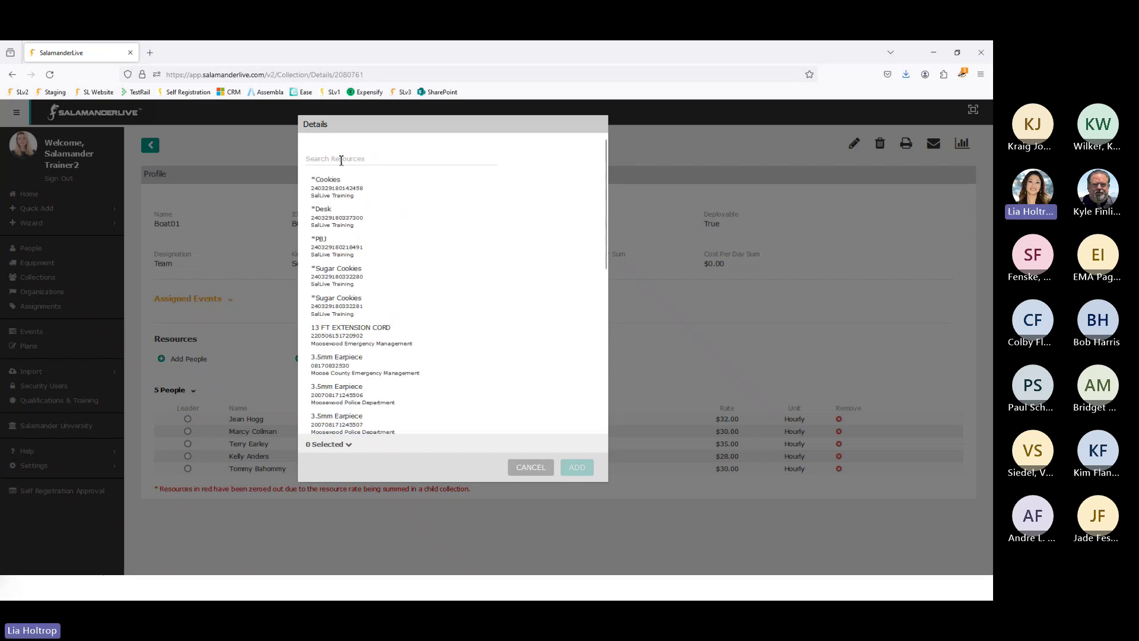
scroll(355, 160, down, 6)
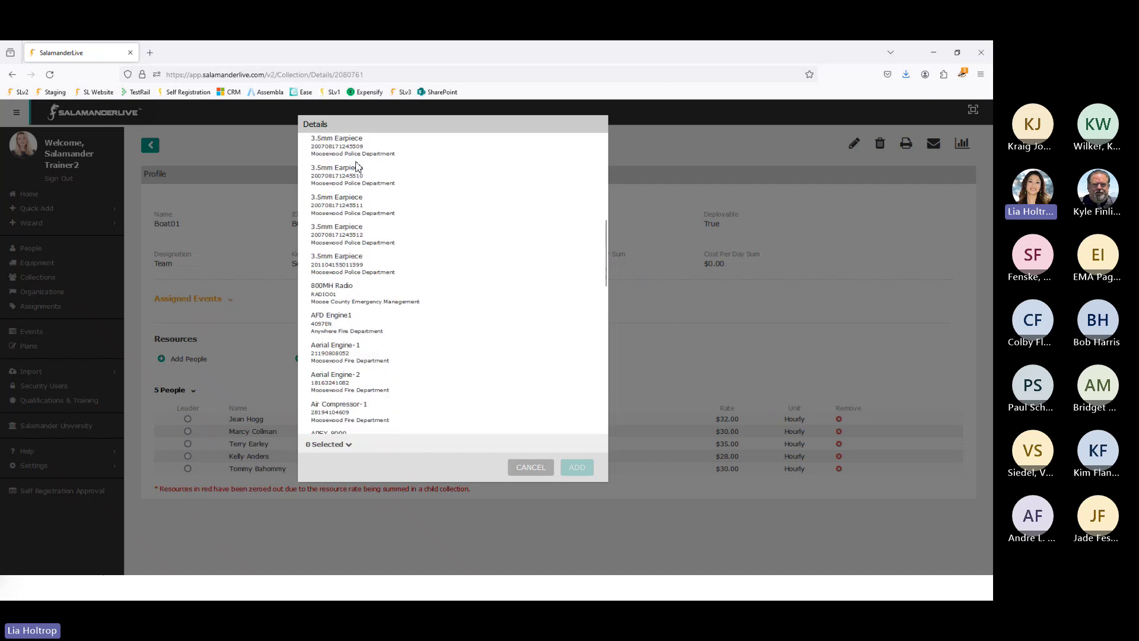
click(531, 467)
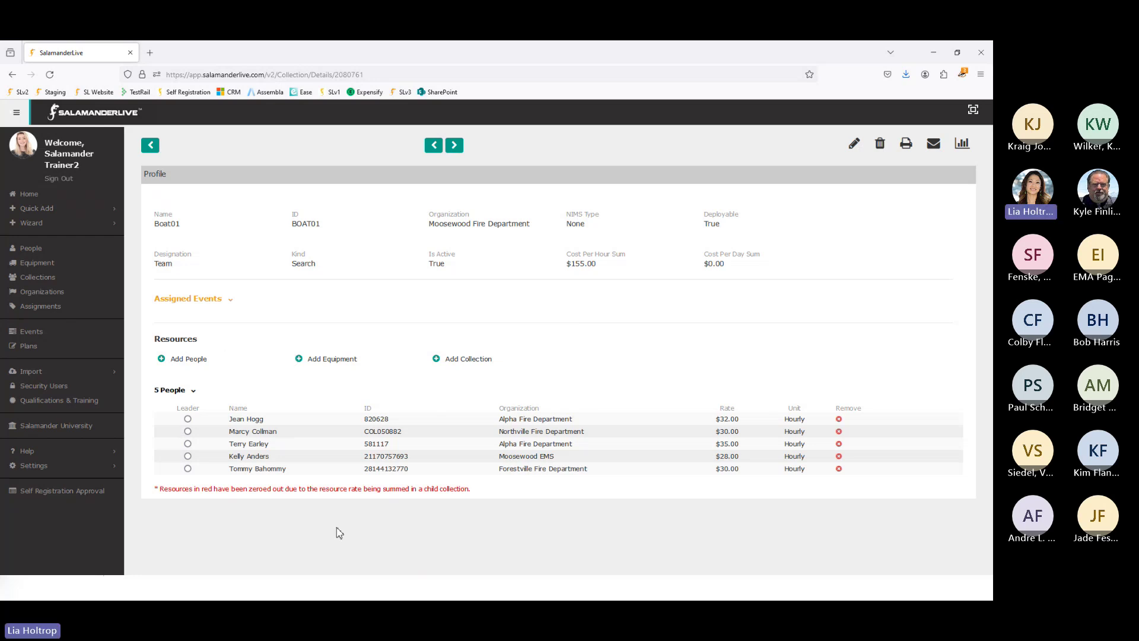
Step: Make the Northville Fire Department member Boat01's leader and remove the Moosewood EMS member
click(188, 432)
click(839, 456)
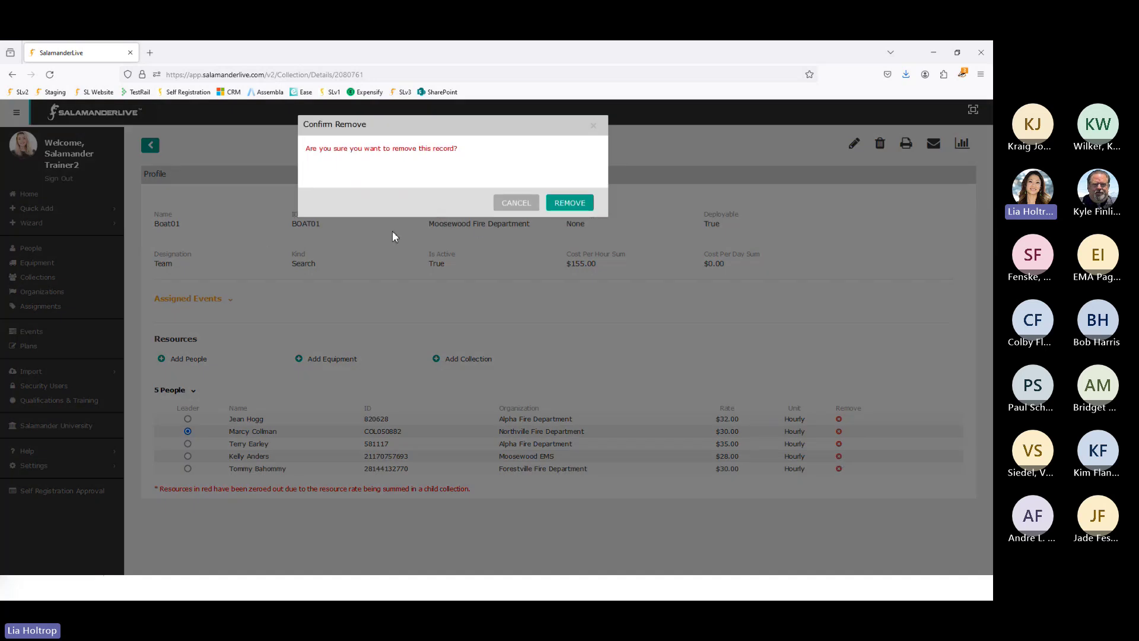
click(570, 203)
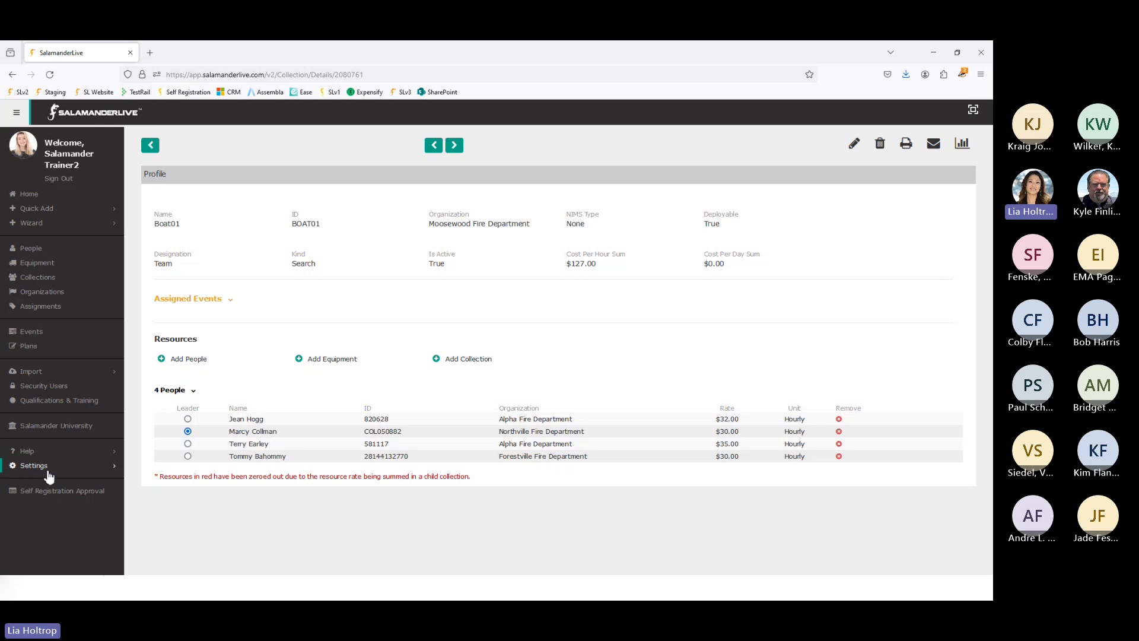
Step: Check the account's default 50.00 hourly event cost rate, then return to the Collections list
click(40, 471)
click(38, 488)
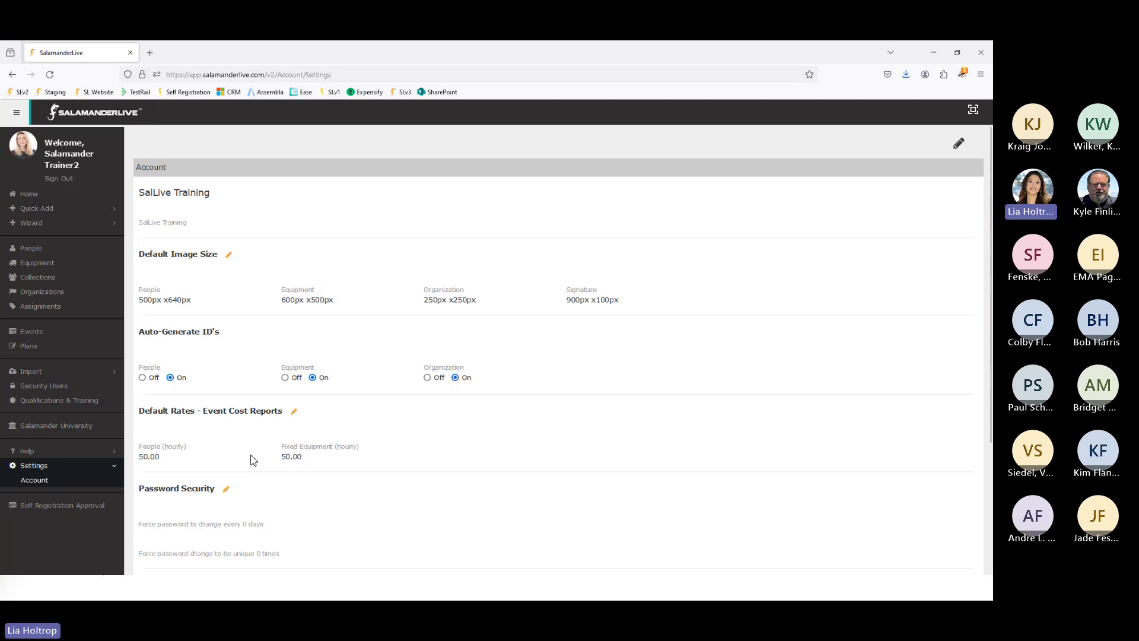
click(77, 279)
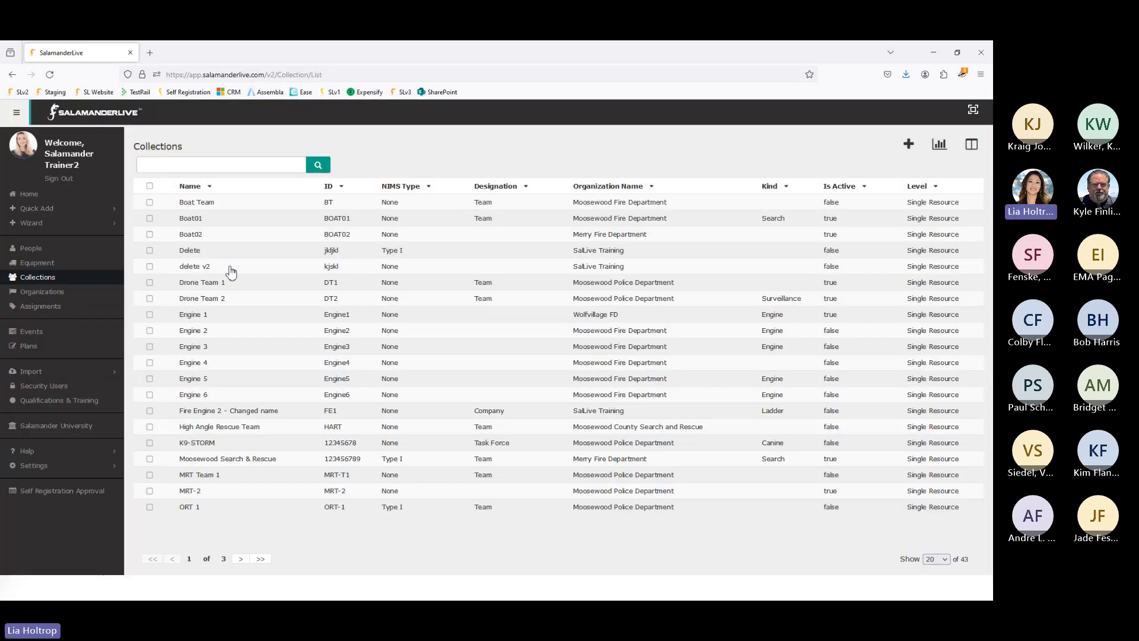
Step: Page from Drone Team 1 through the Engine collections to Engine 4, then switch to the tag designs slide
click(249, 287)
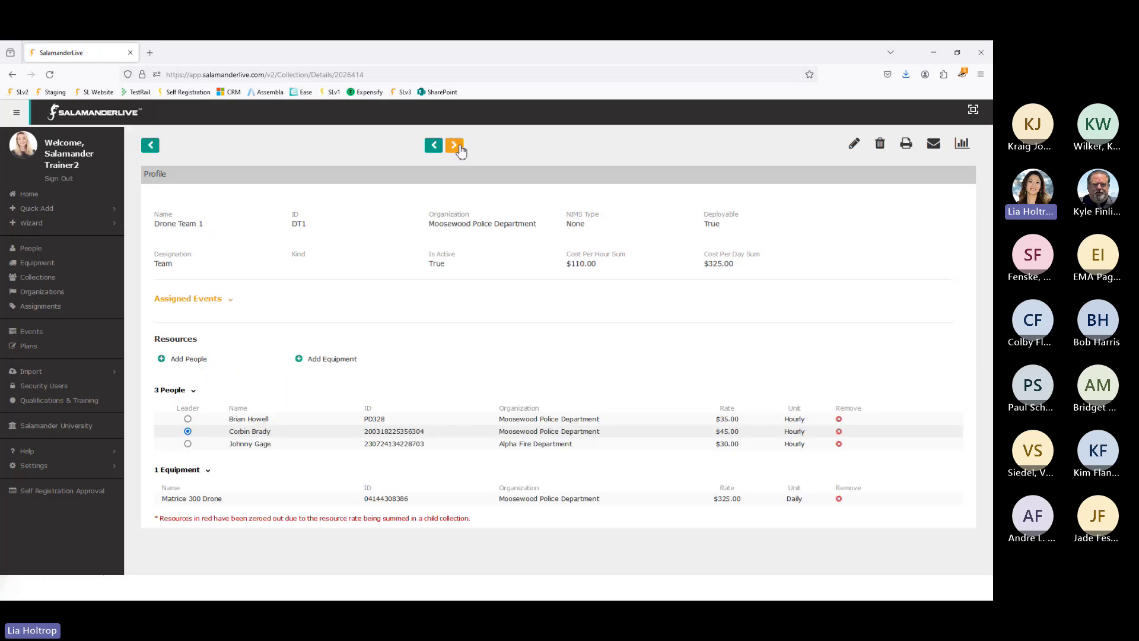
click(461, 149)
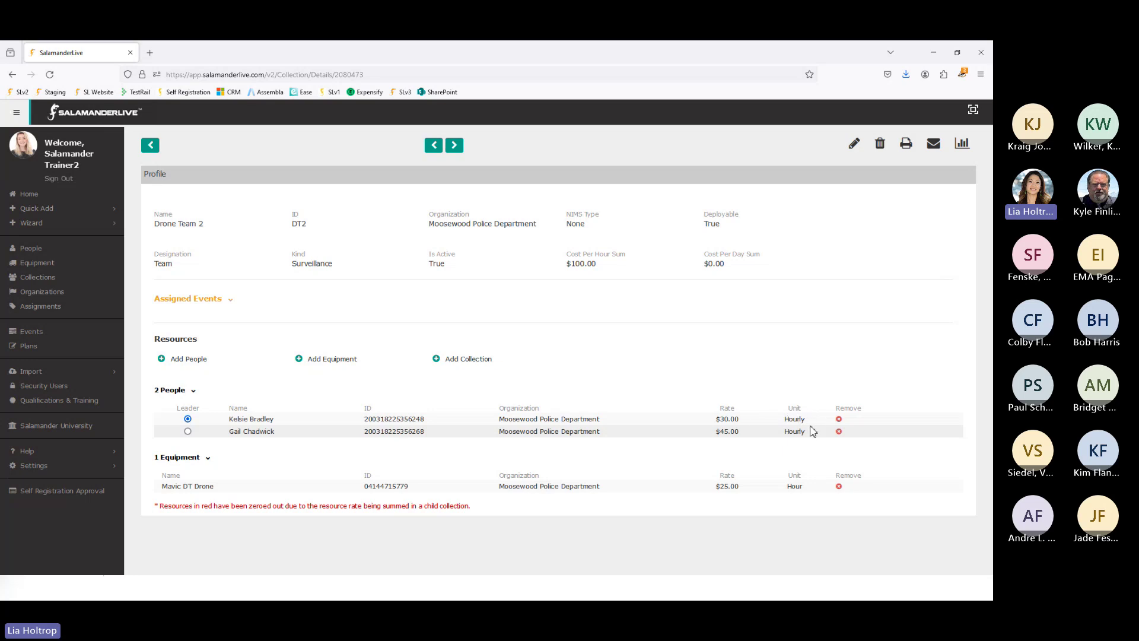
click(455, 147)
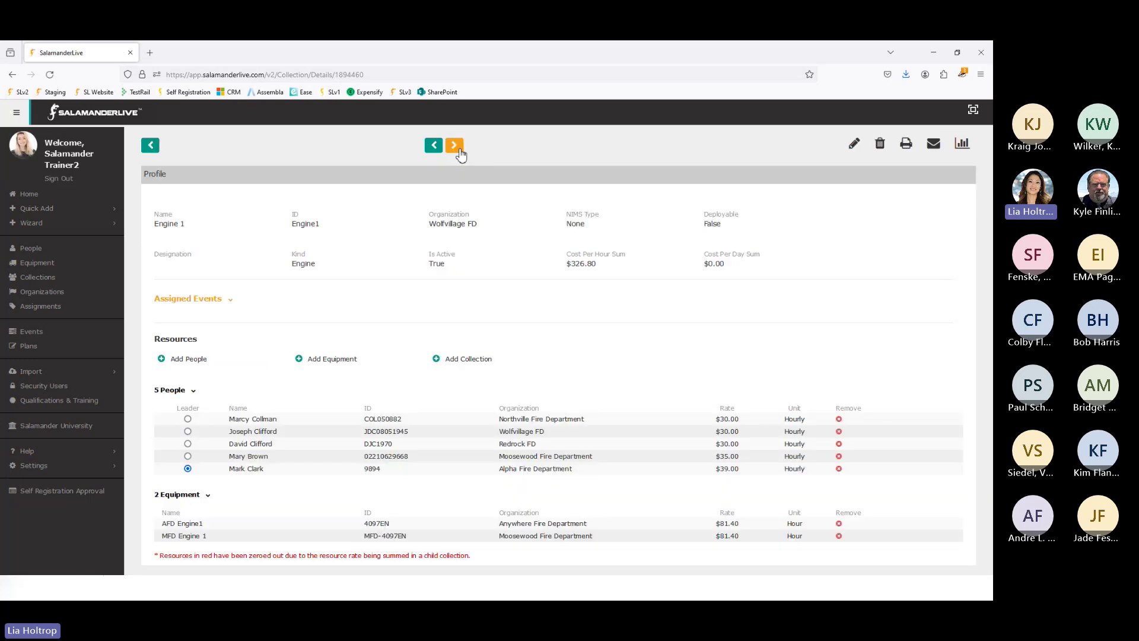
click(461, 152)
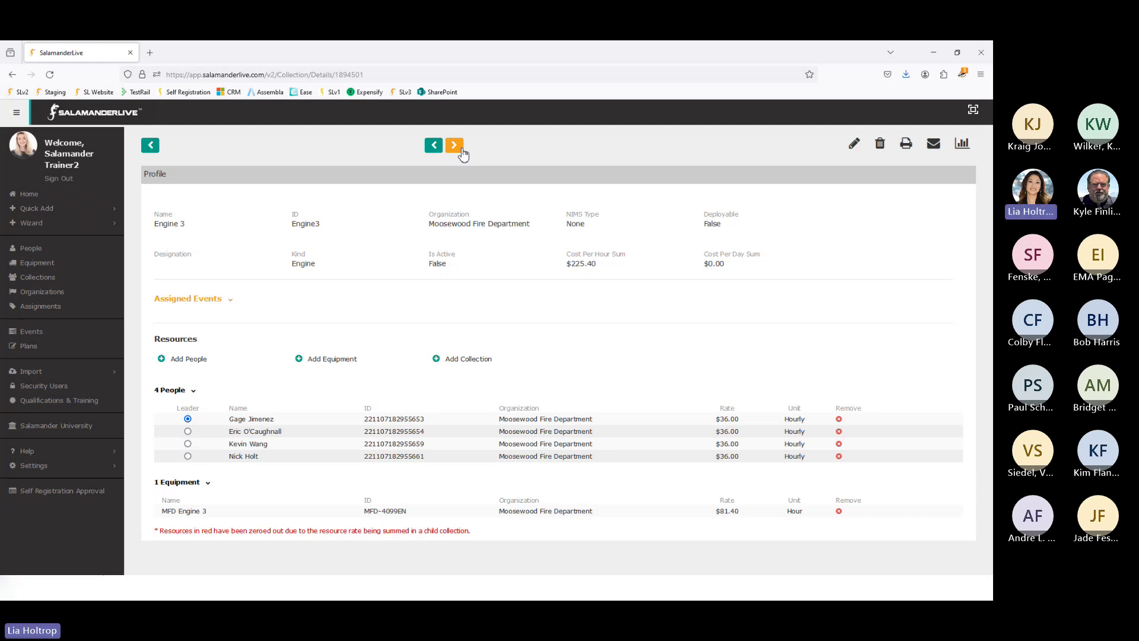
click(462, 152)
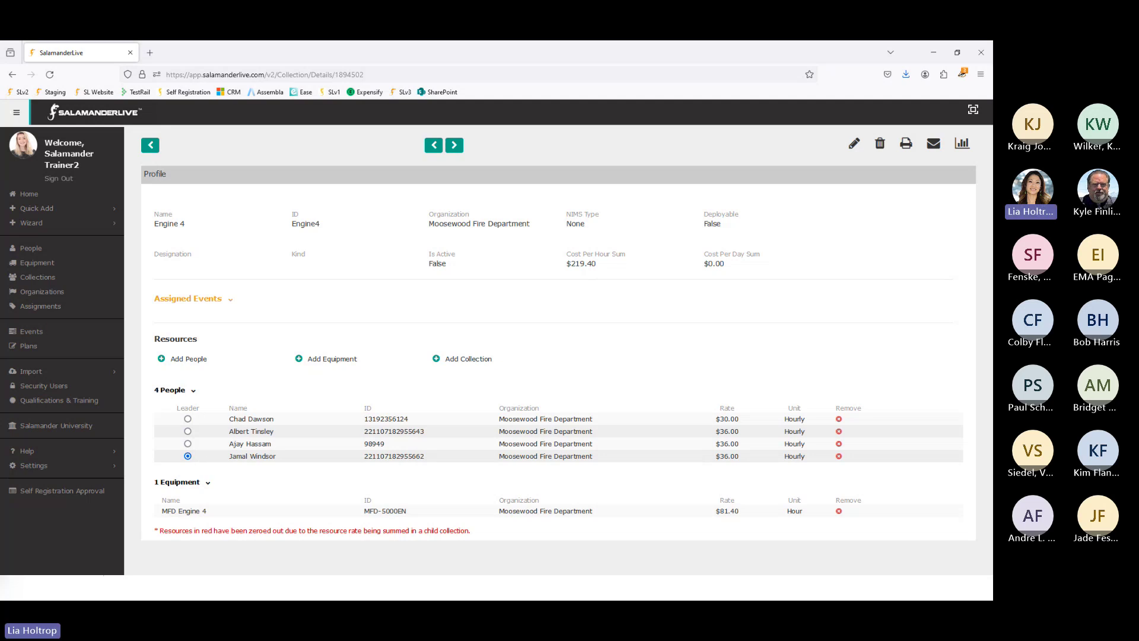
key(alt+Tab)
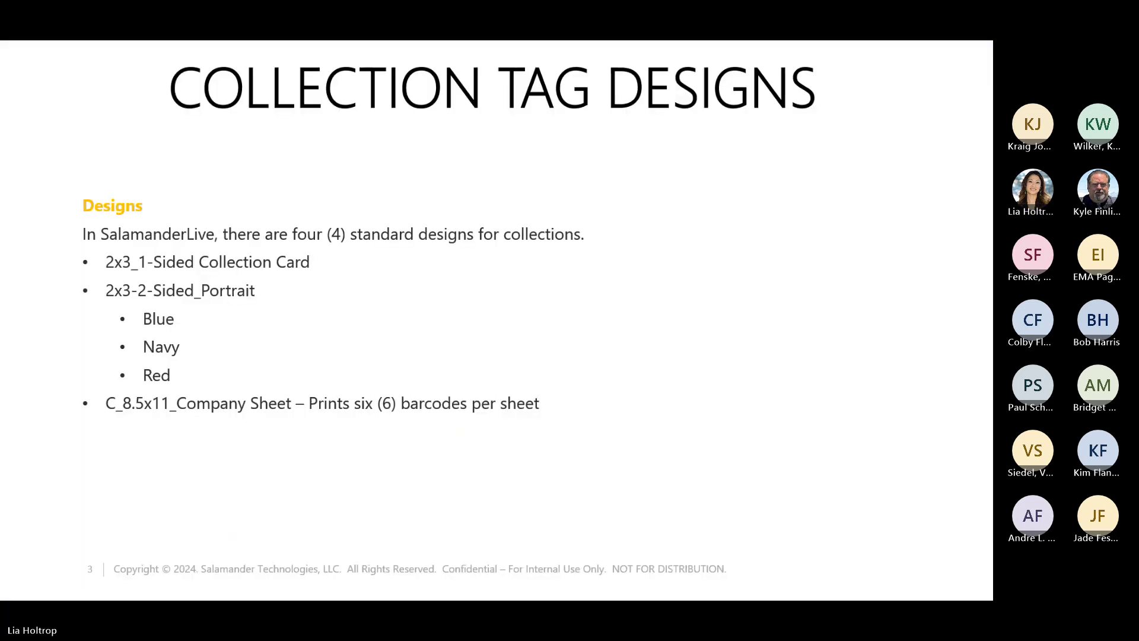
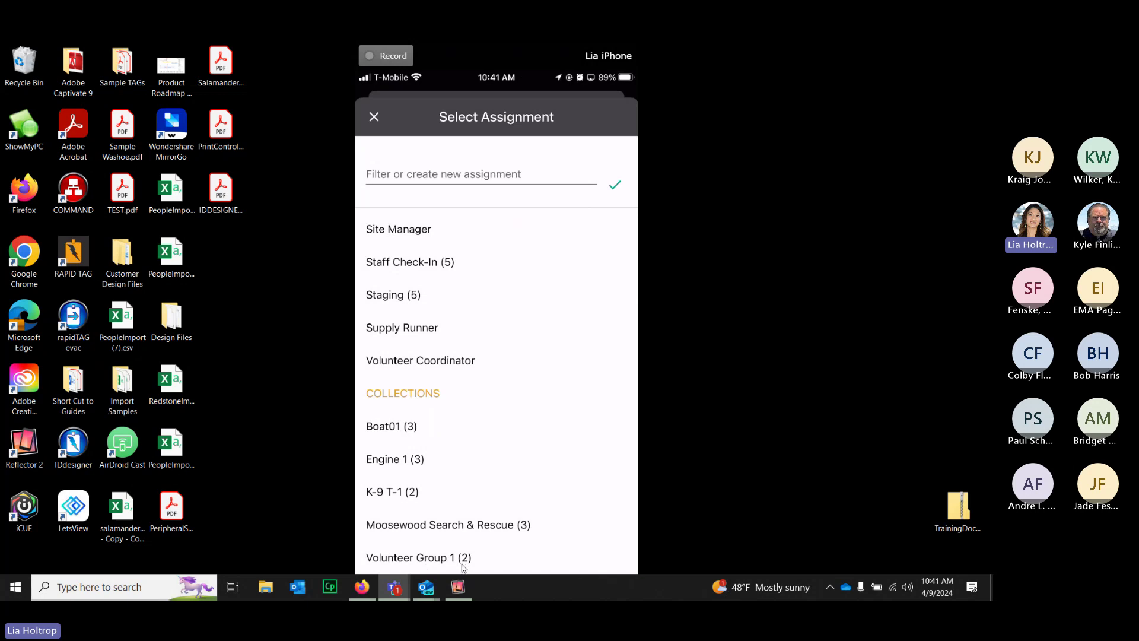
Step: Assign the responder to Volunteer Group 1 in the Select Assignment sheet
click(462, 564)
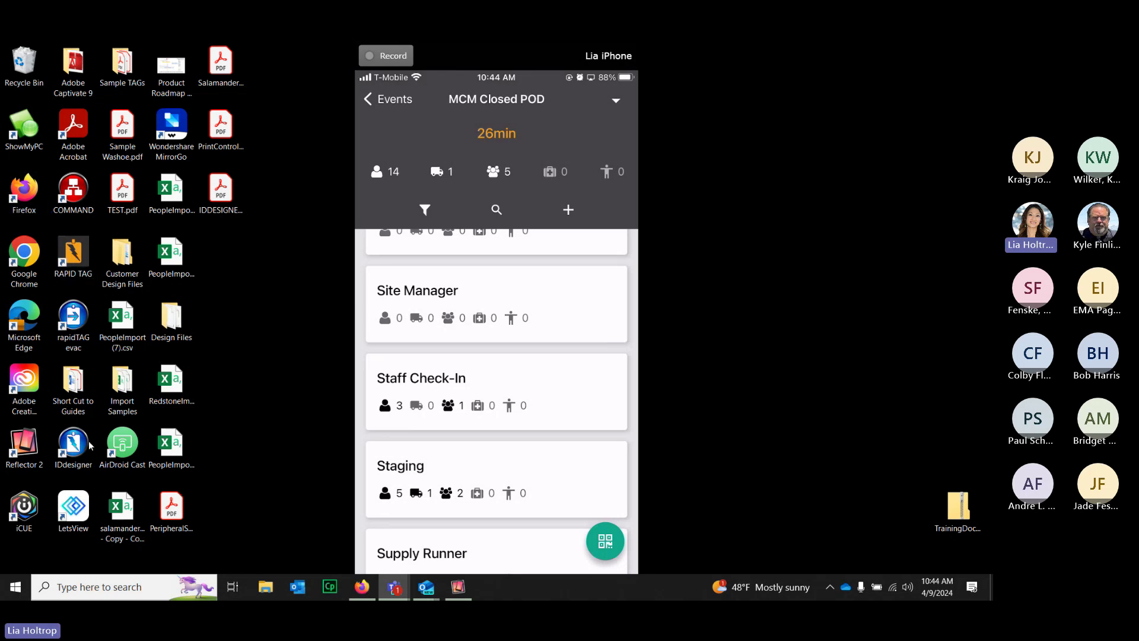
Step: Hide the Teams window, sign in to SalamanderLive with the saved login, and open Events
click(359, 587)
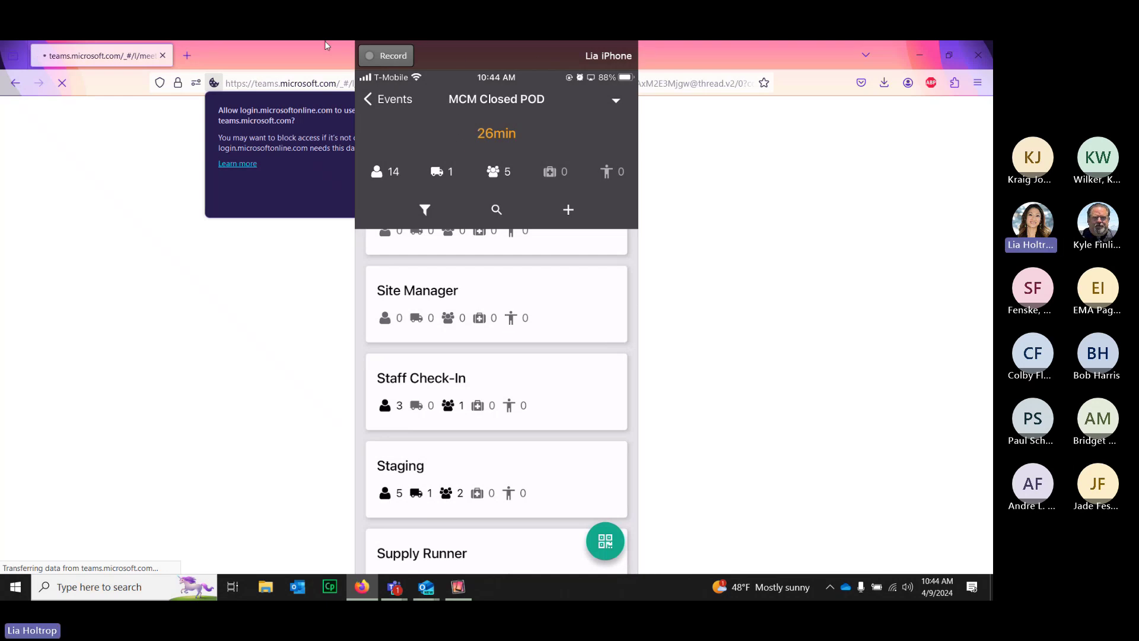
click(916, 52)
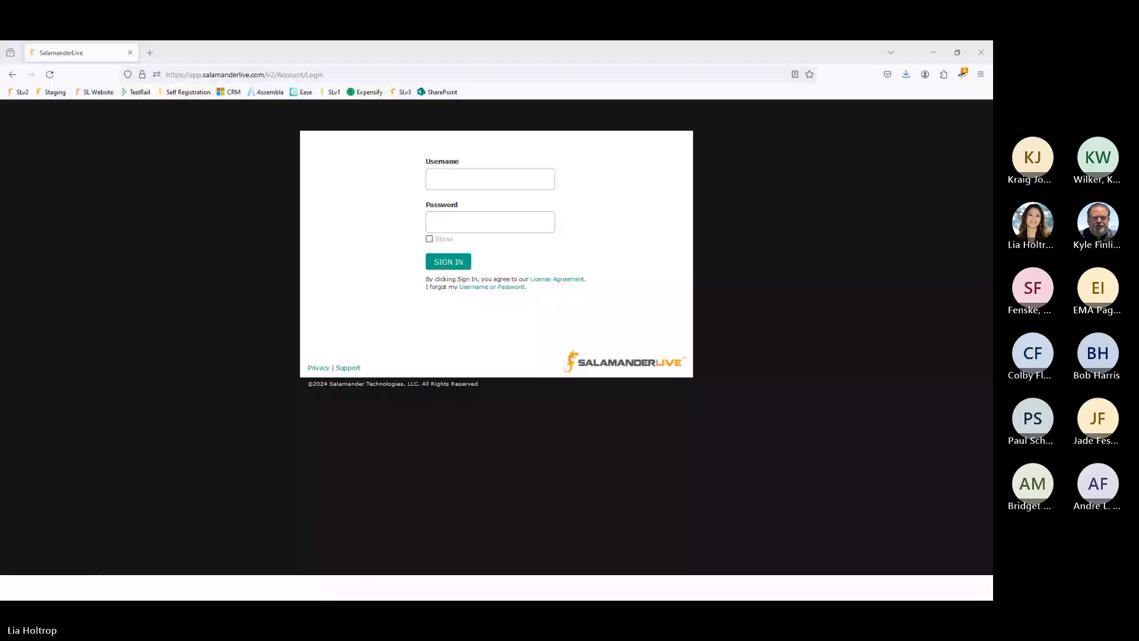
click(485, 179)
click(70, 414)
click(465, 185)
click(468, 289)
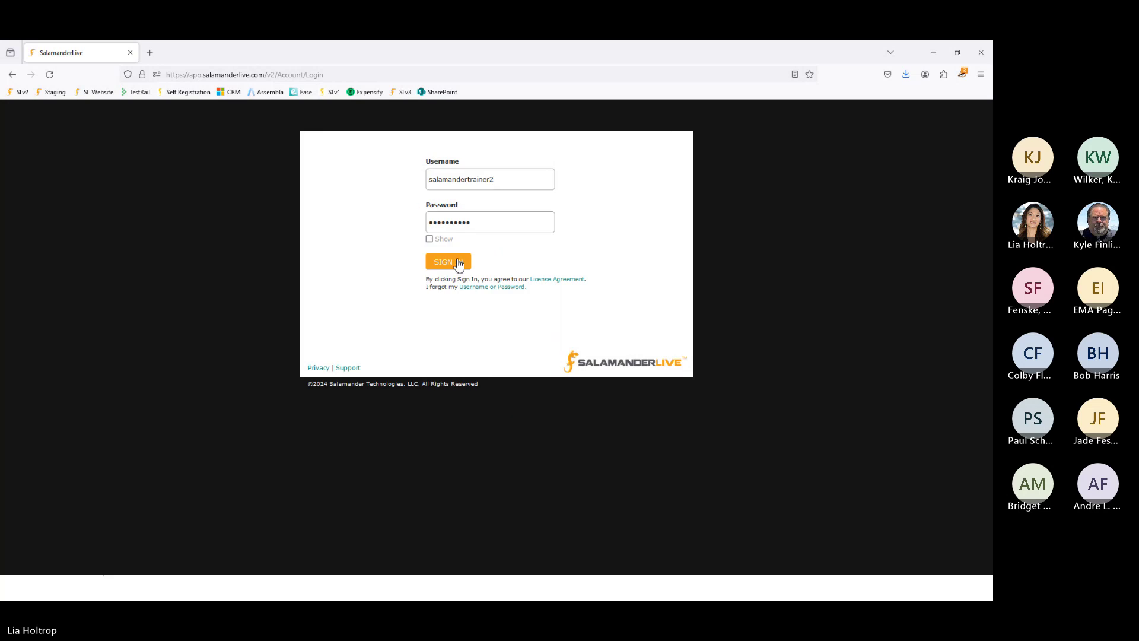
click(457, 263)
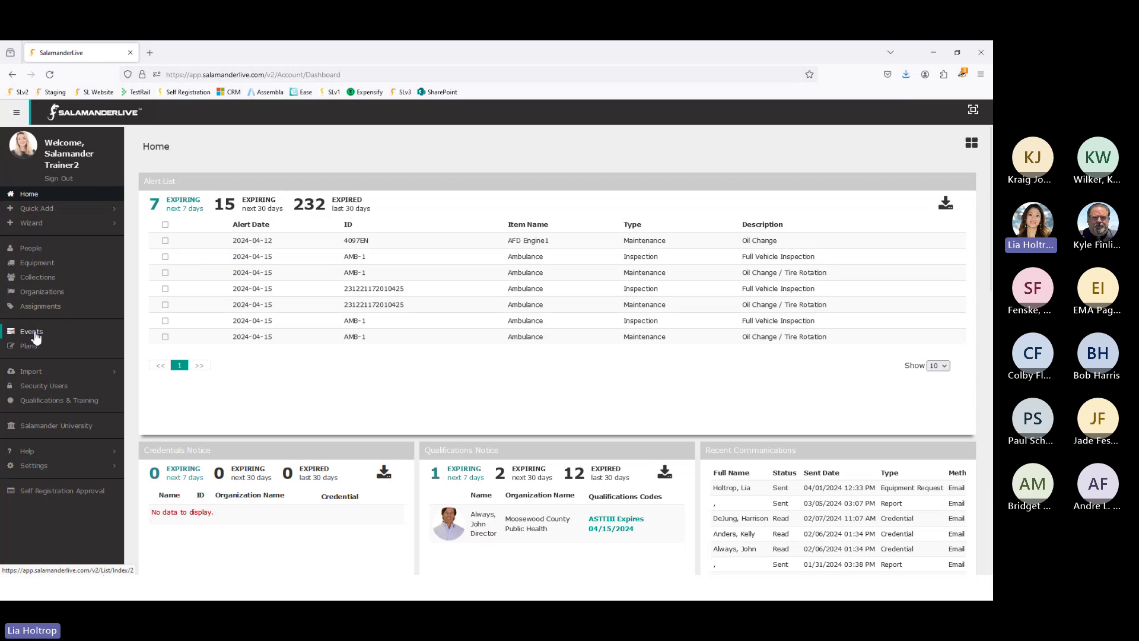
click(40, 338)
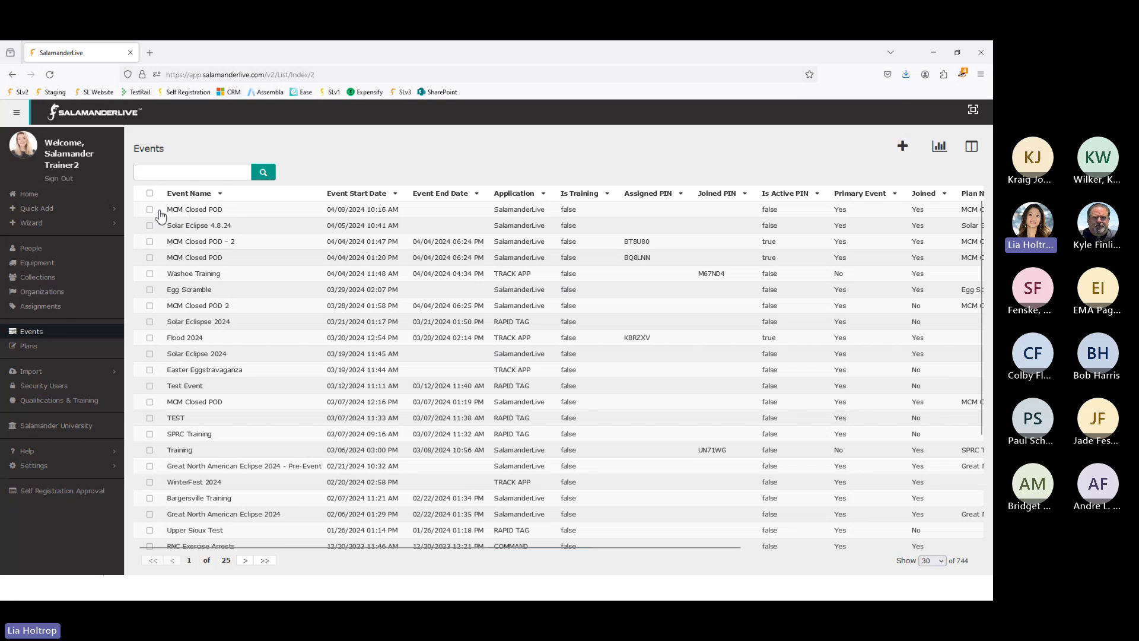
Step: Open the MCM Closed POD event and scroll down to its Chart section
click(214, 213)
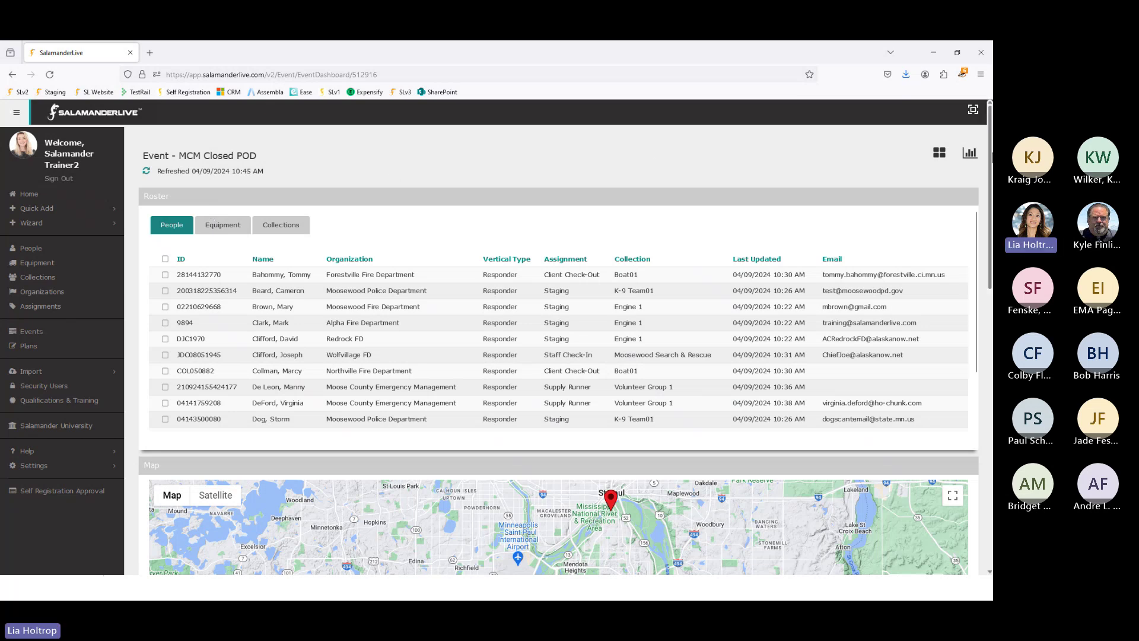
scroll(979, 236, down, 3)
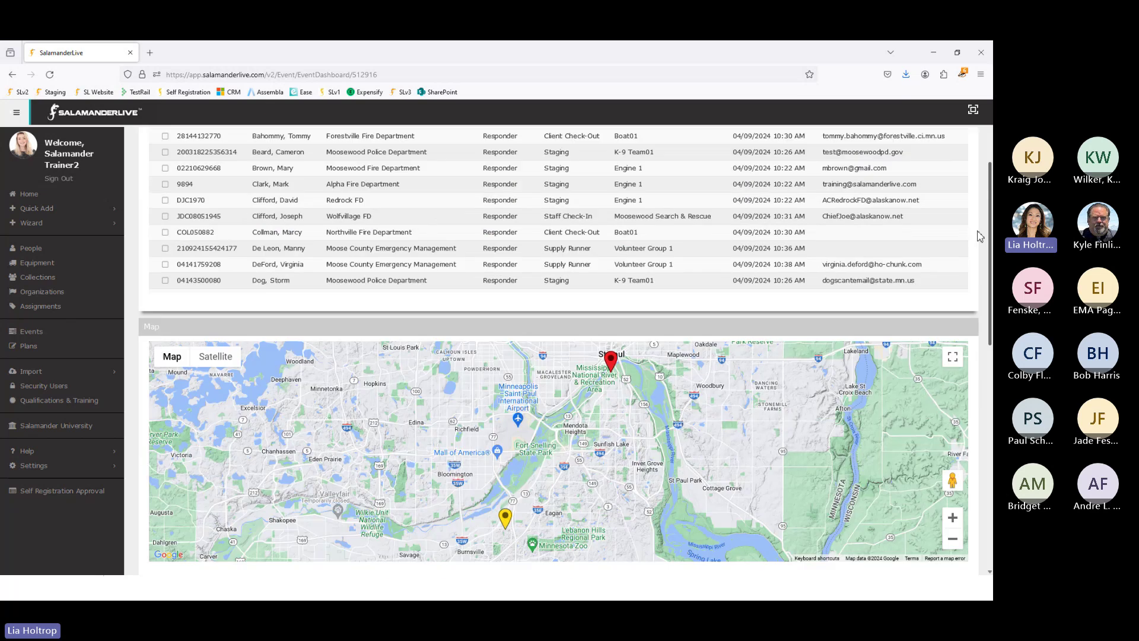
drag(989, 228, 989, 415)
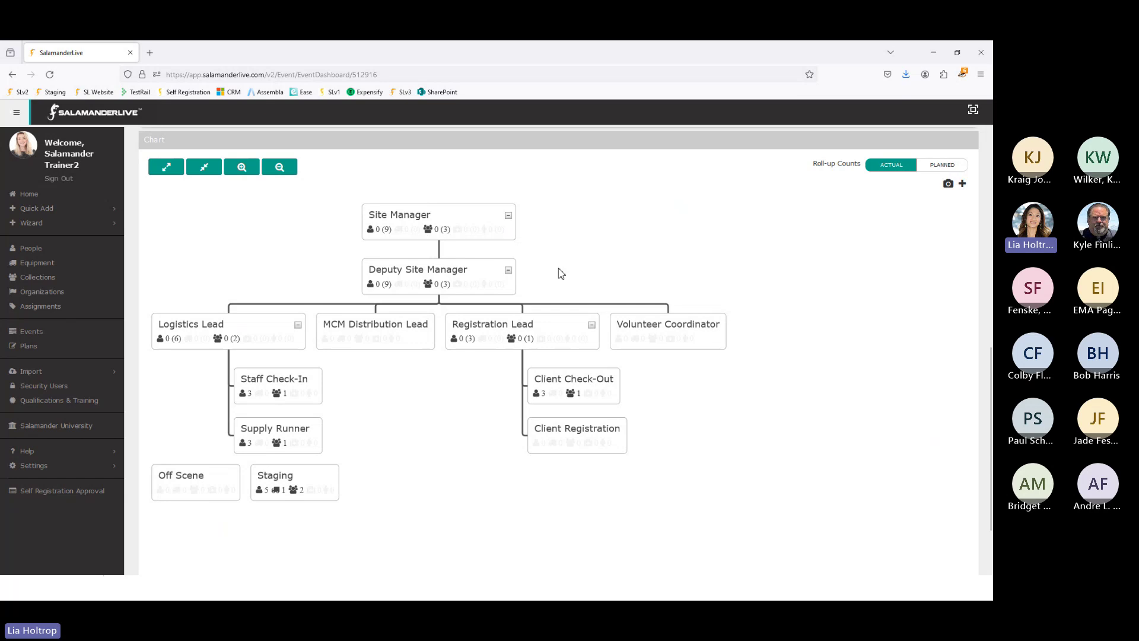
Step: Switch roll-up counts to PLANNED and open the Client Registration assignment for editing
click(943, 166)
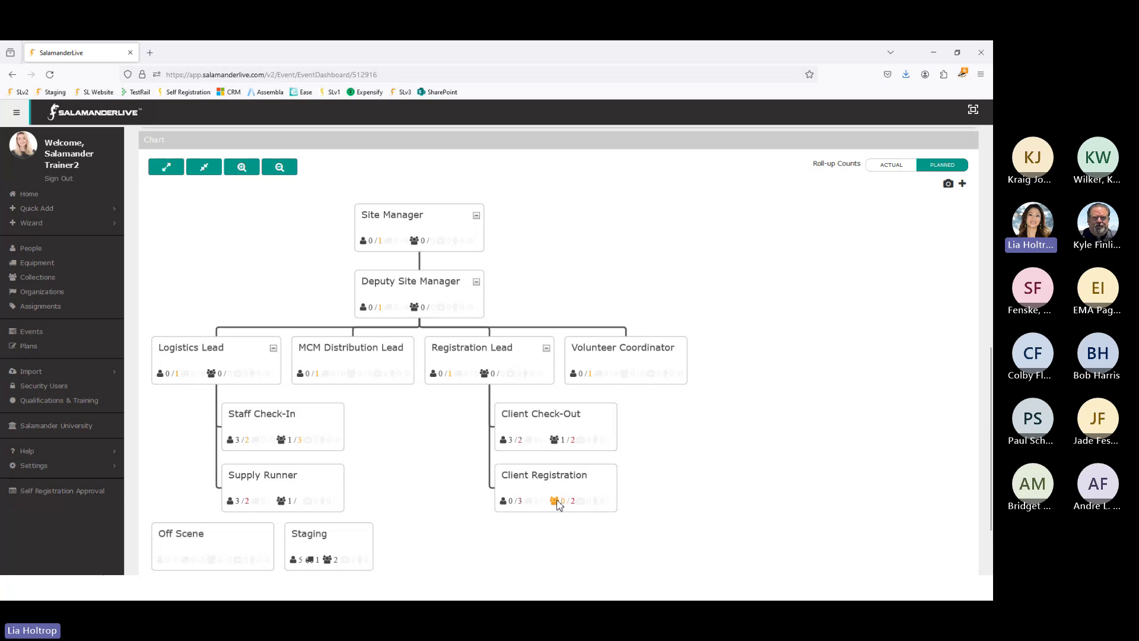
click(558, 503)
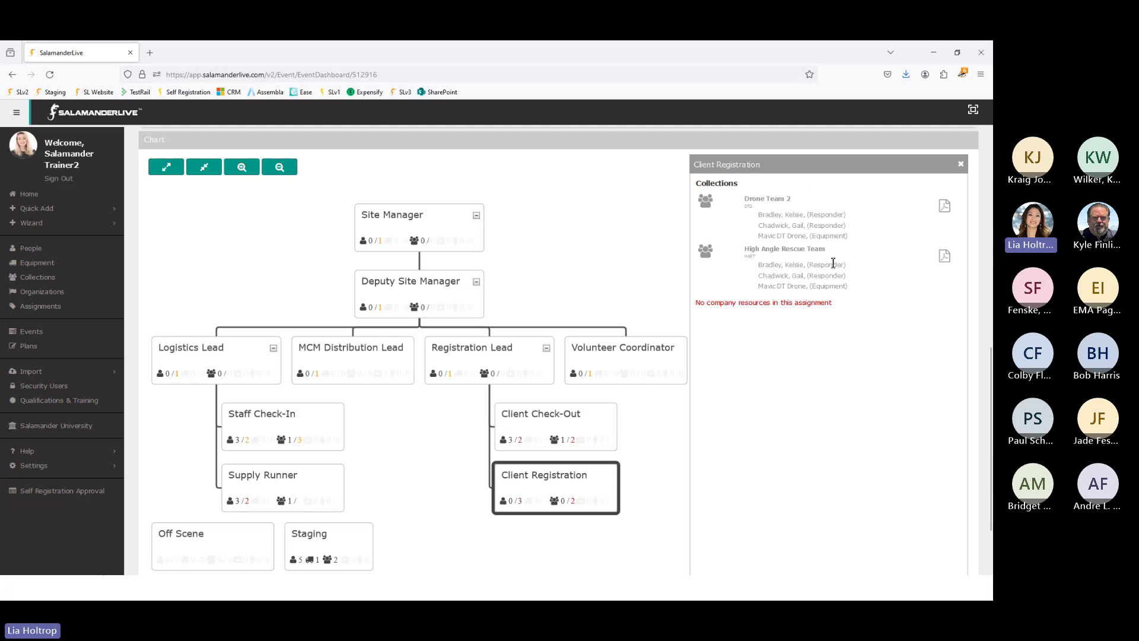
click(960, 163)
right_click(602, 477)
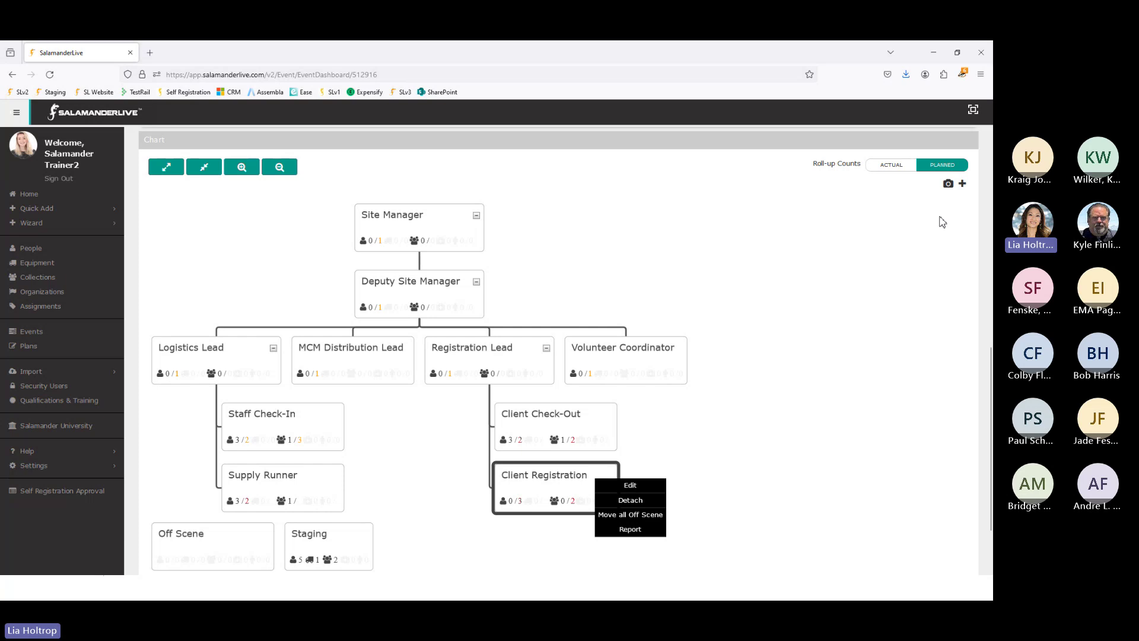
click(637, 486)
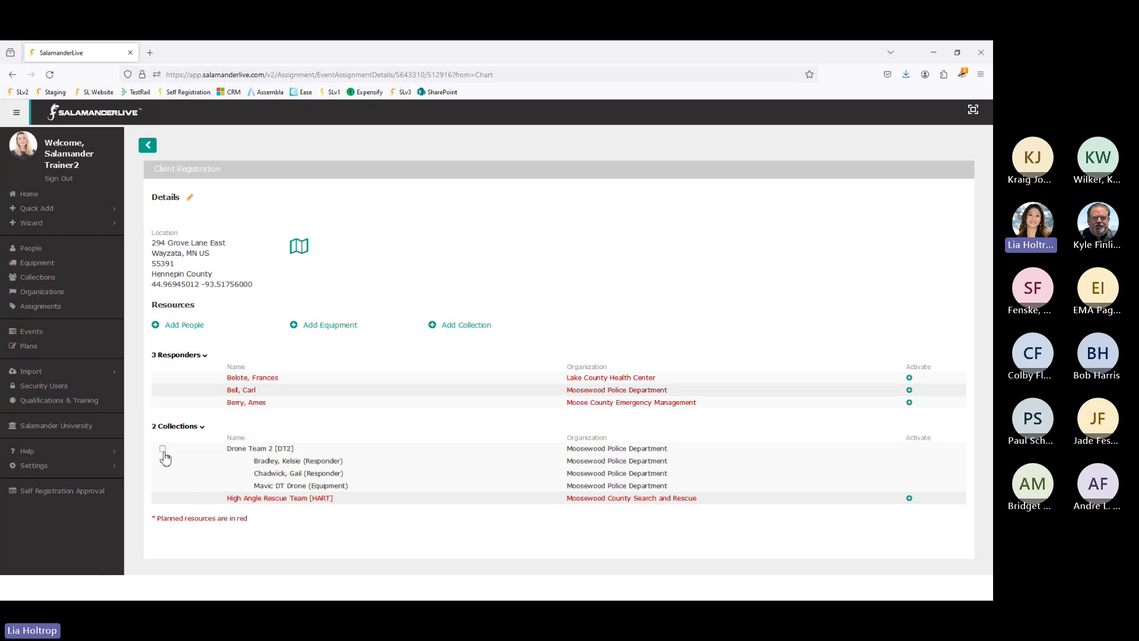
Step: Select Drone Team 2 [DT2] in Client Registration's collections and choose Move
click(163, 450)
click(591, 327)
Step: Move Drone Team 2 to the Supply Runner assignment
click(639, 350)
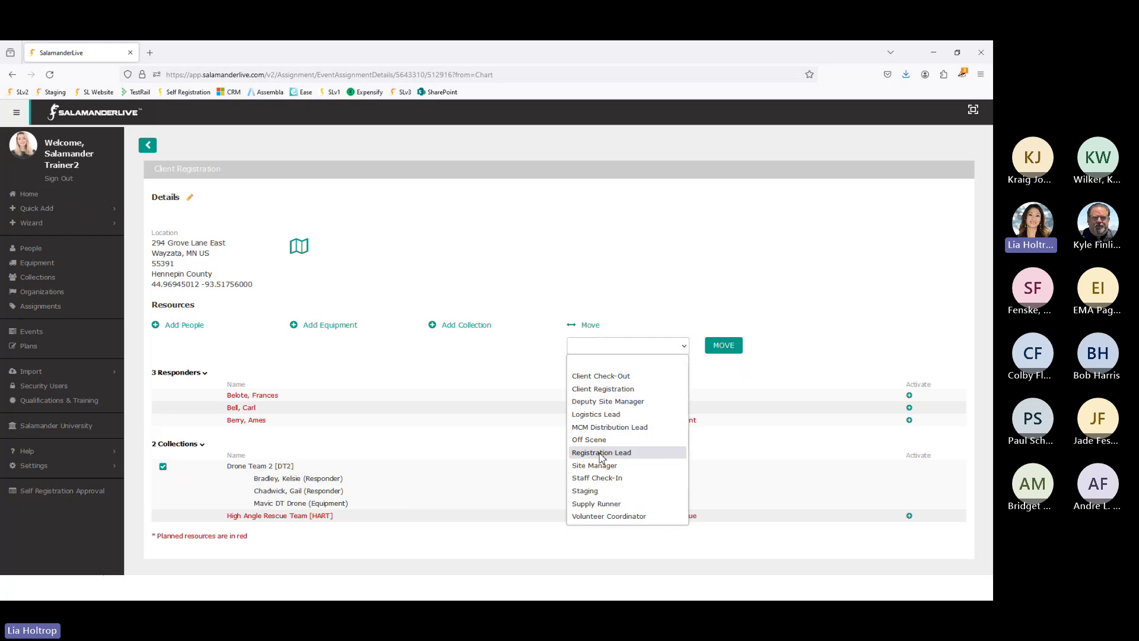
click(611, 503)
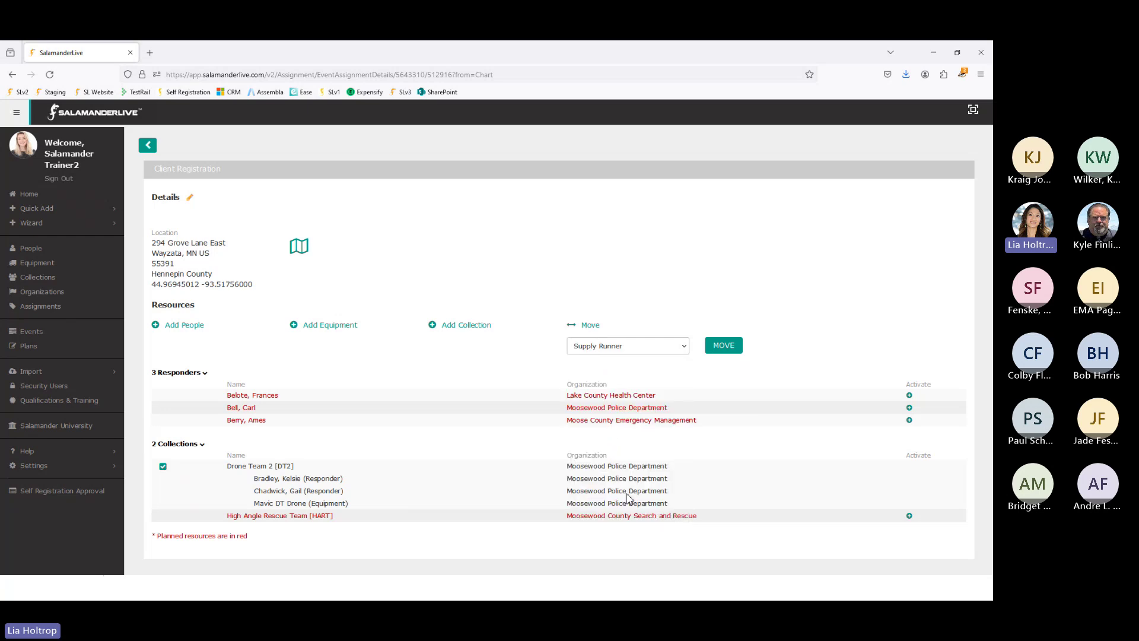
click(725, 347)
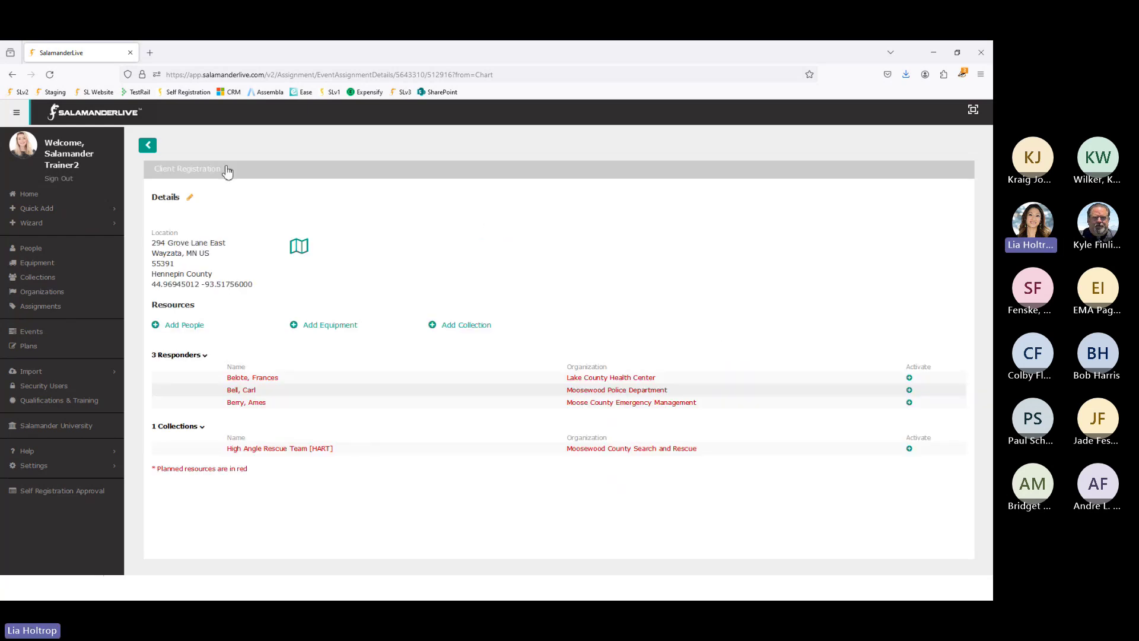
Step: Back on the event chart, confirm Drone Team 2 now appears under Supply Runner
click(148, 146)
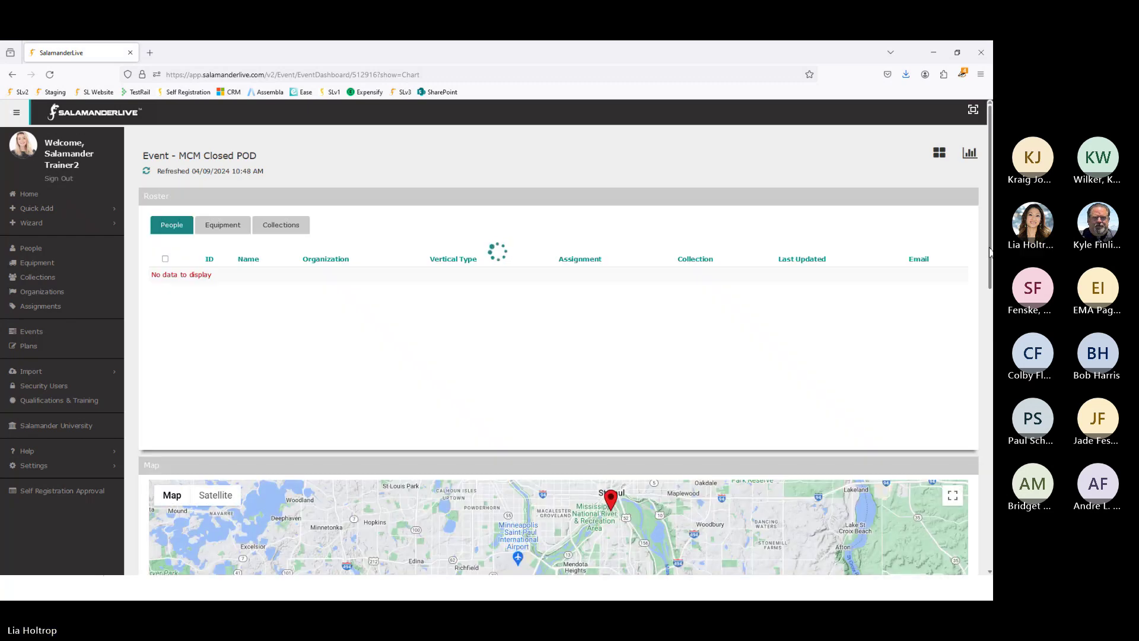
drag(989, 255, 990, 513)
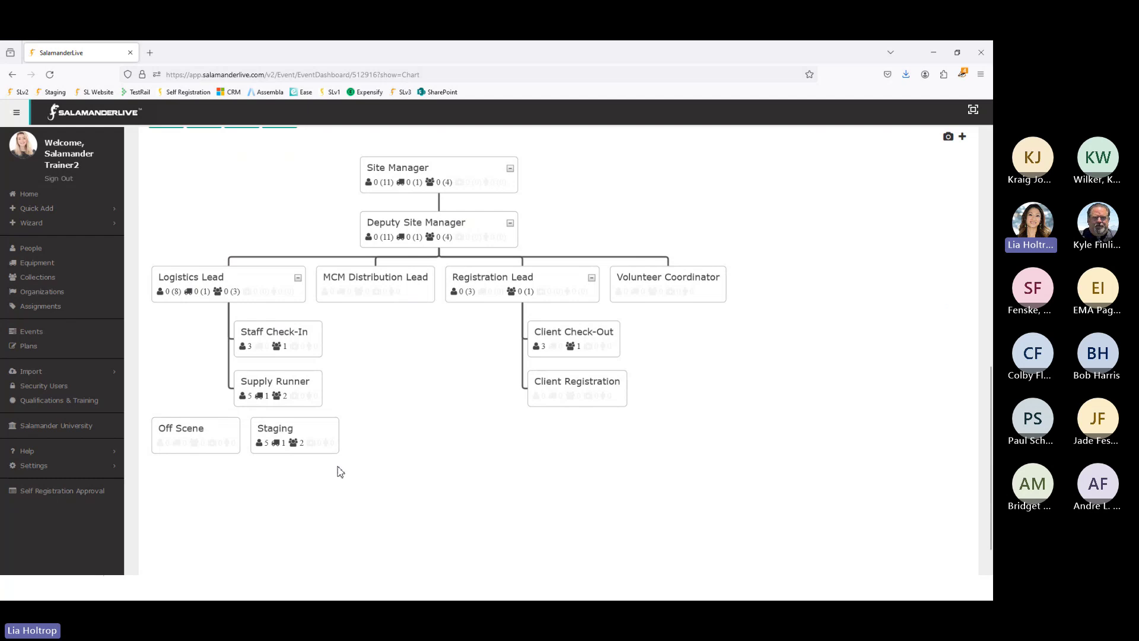
click(277, 397)
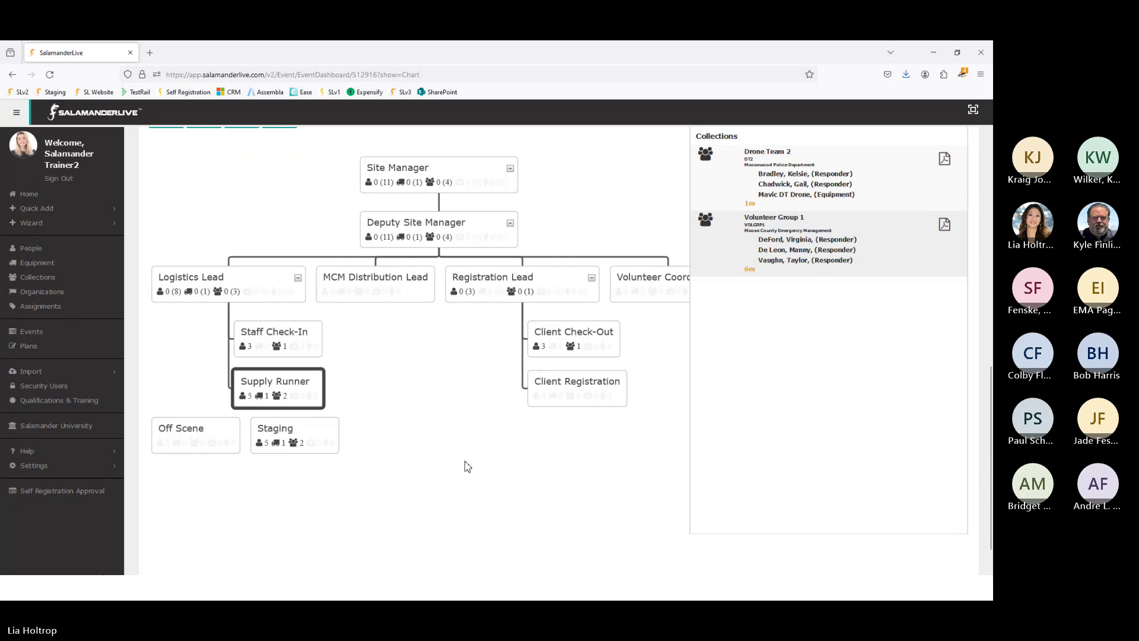
scroll(652, 451, up, 2)
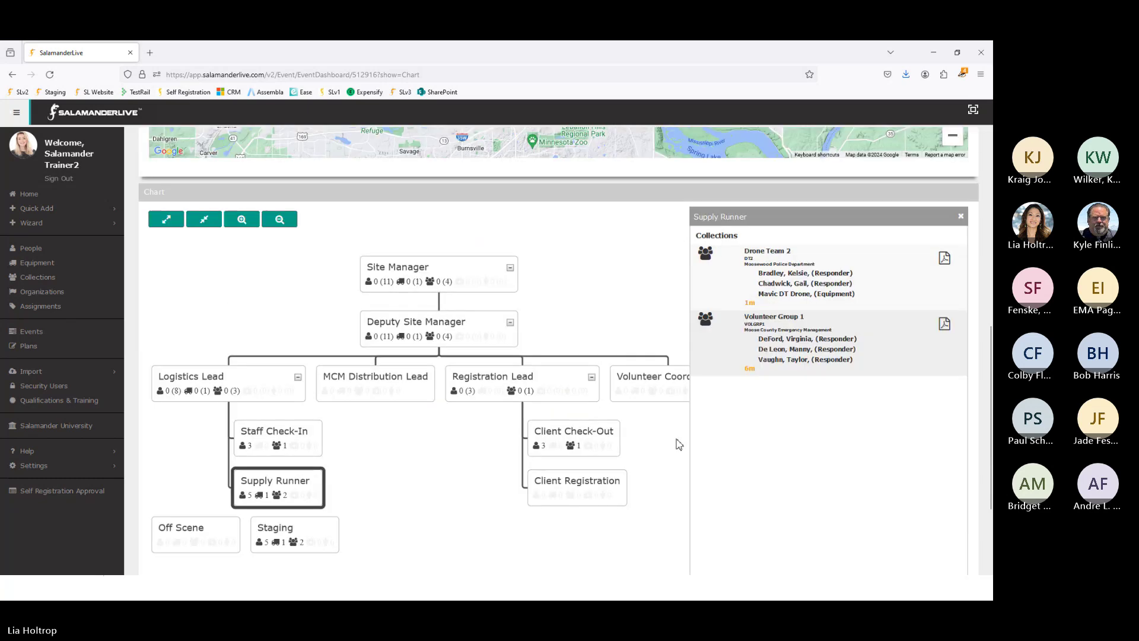
click(961, 217)
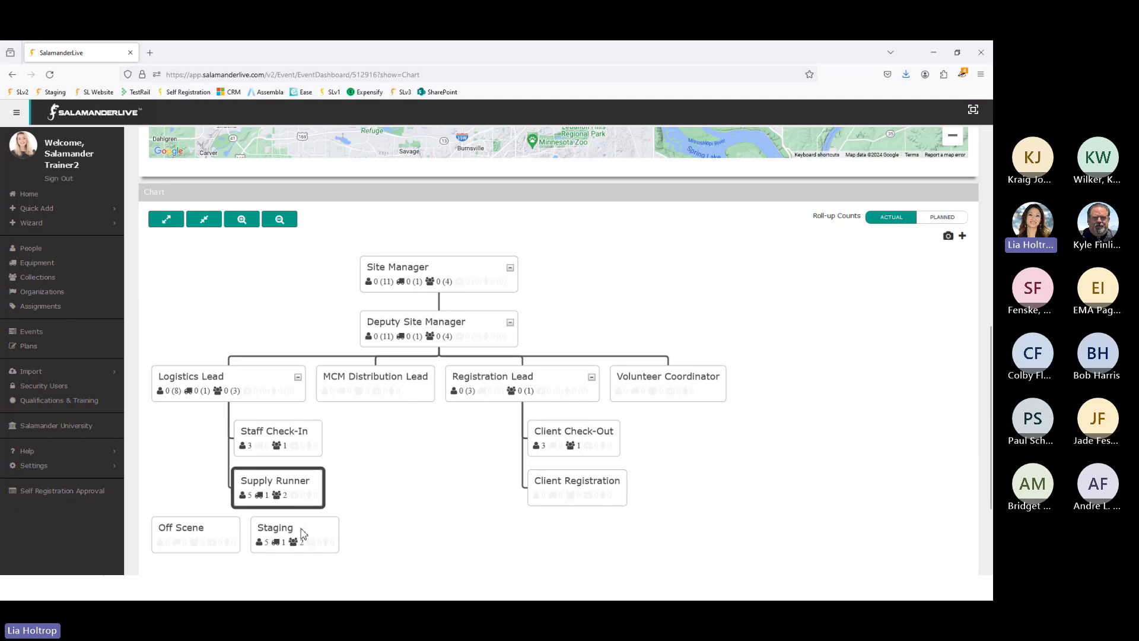
Step: Edit the Staging assignment and bring up its Add Collection list
right_click(320, 534)
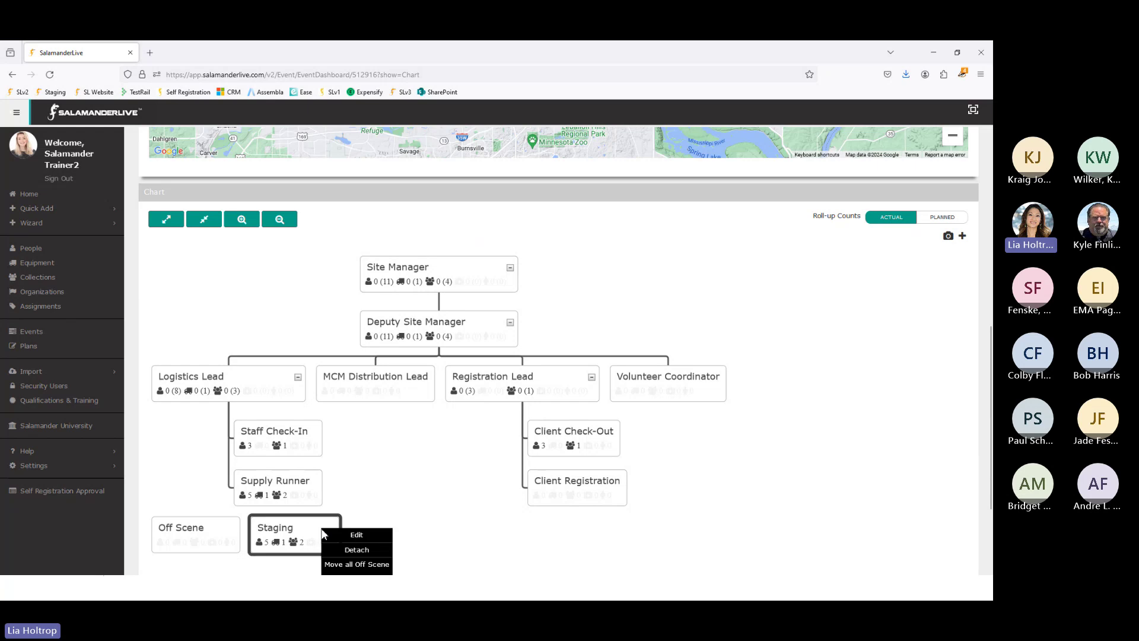
click(373, 537)
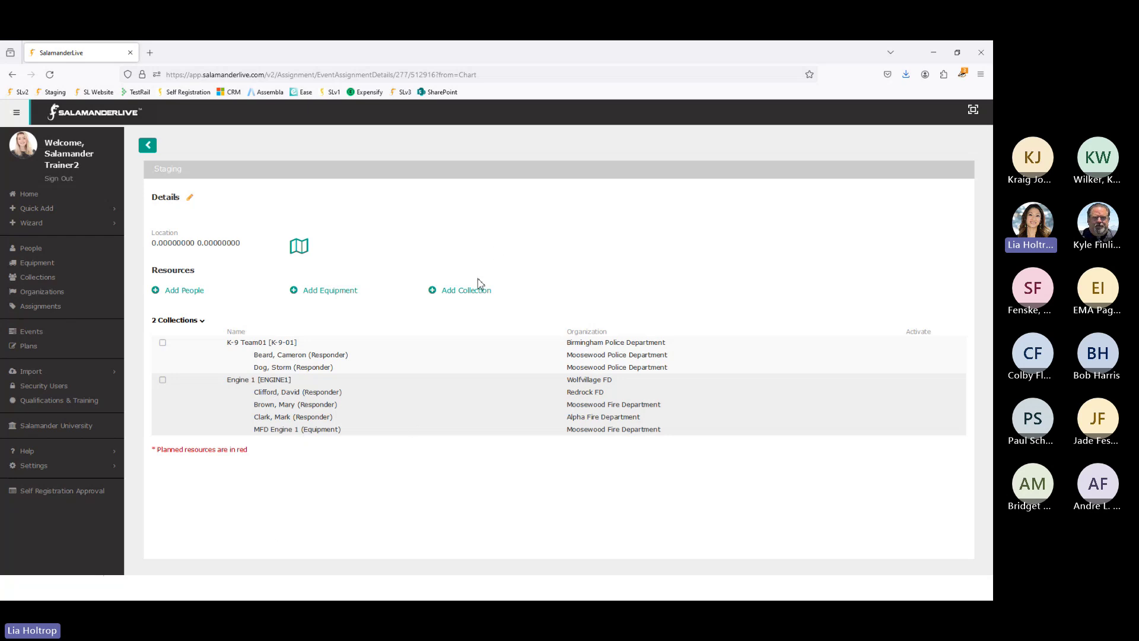
click(467, 291)
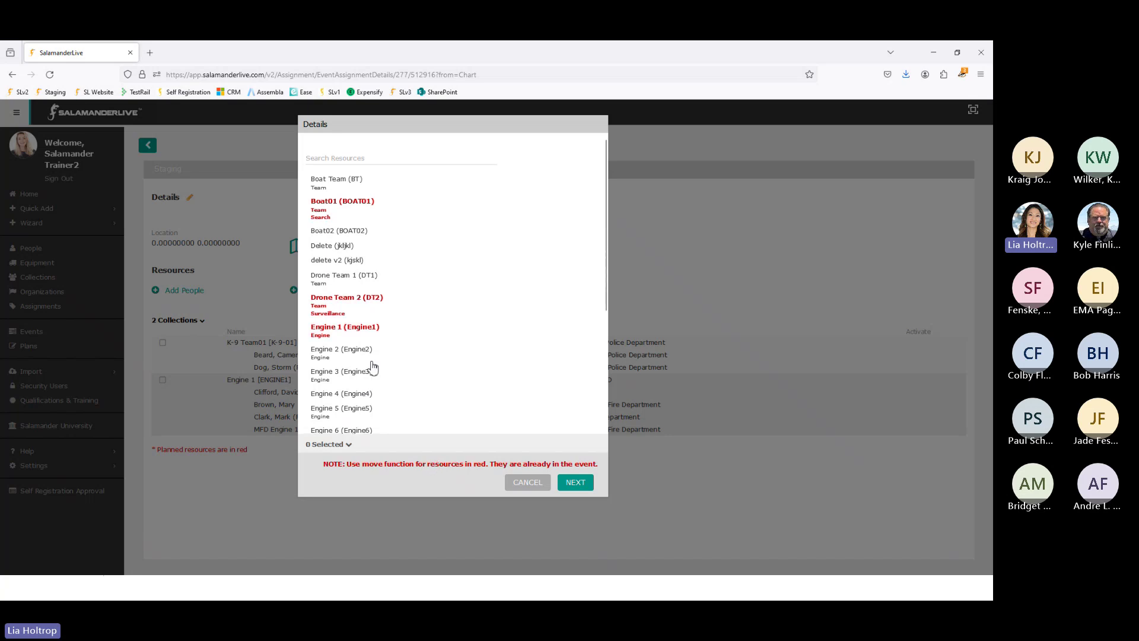
Step: Add Engine 2 with its four responders and MFD Engine 2 to Staging
scroll(373, 367, down, 1)
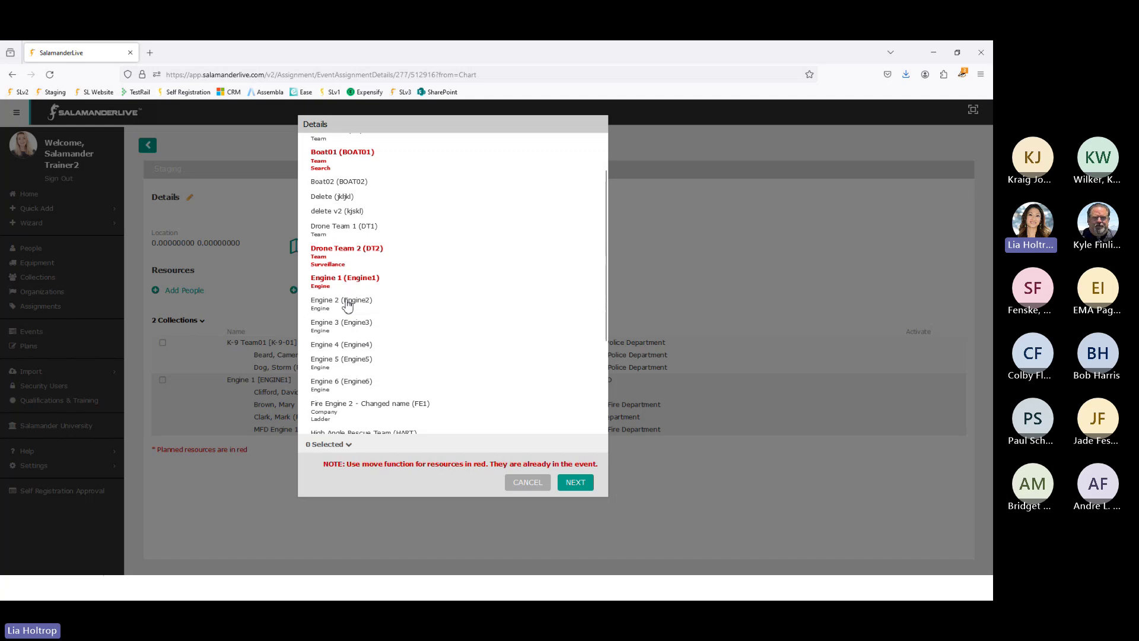
click(350, 306)
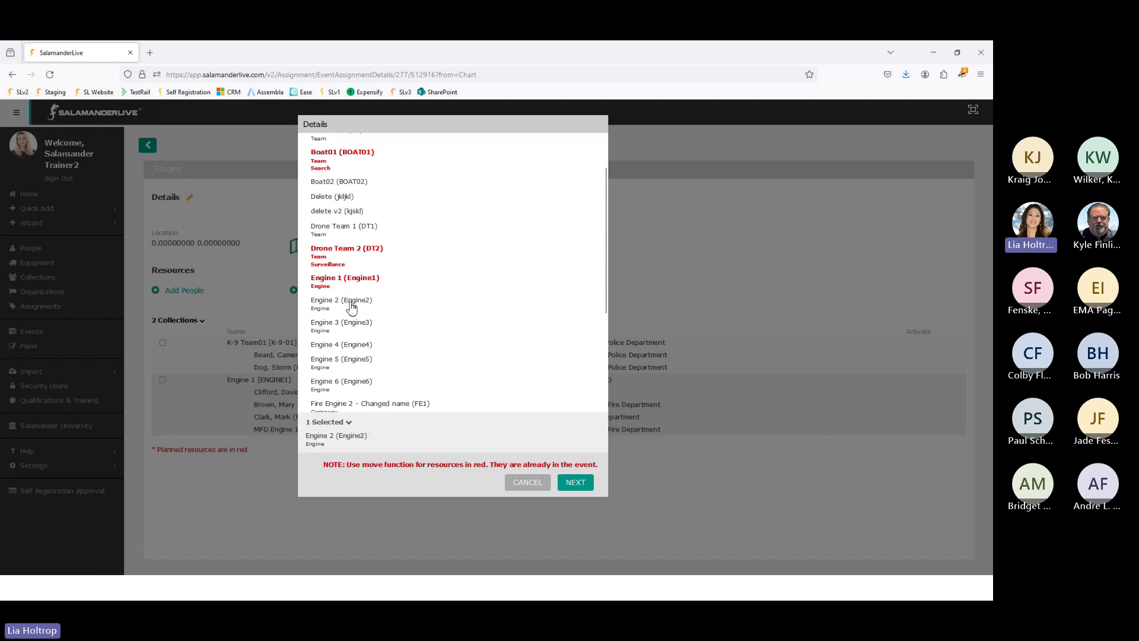
click(573, 482)
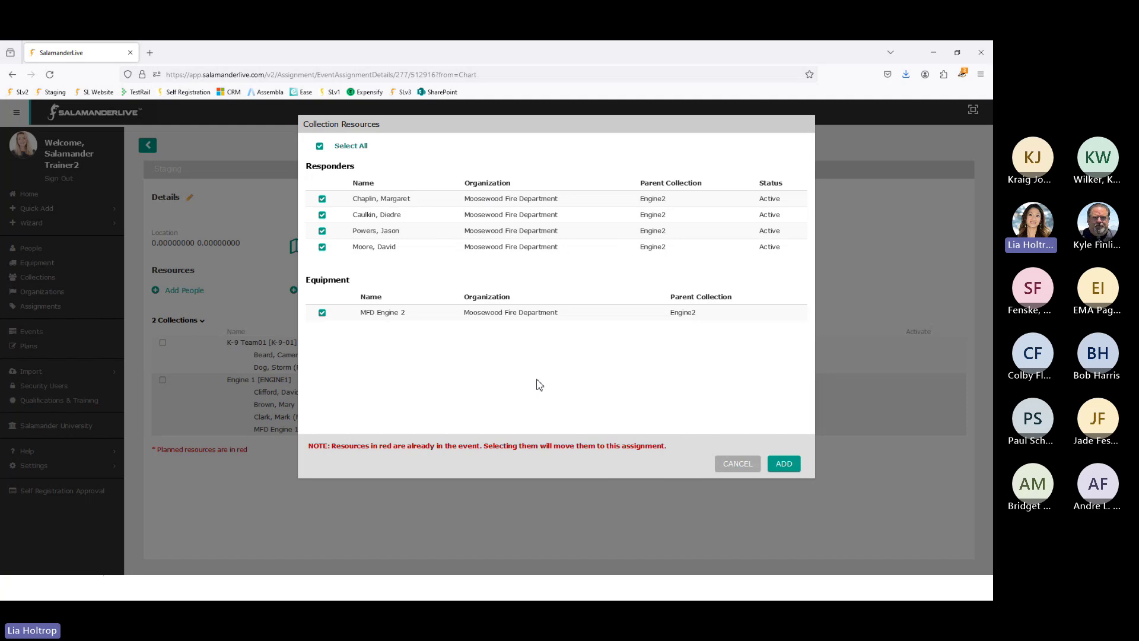
click(787, 467)
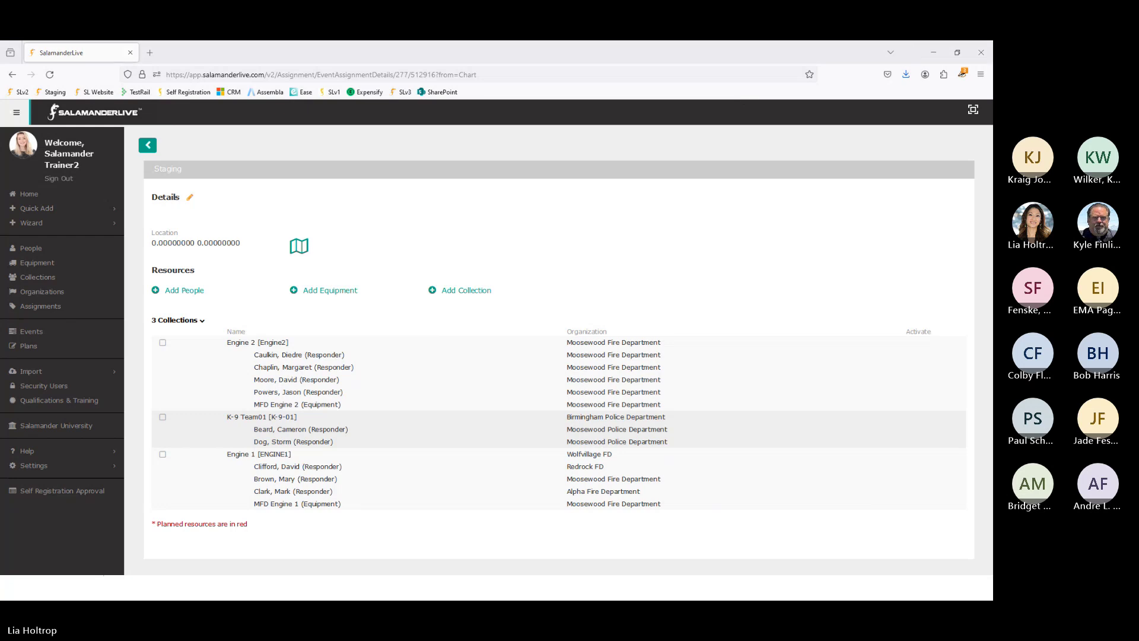
drag(0, 69, 577, 70)
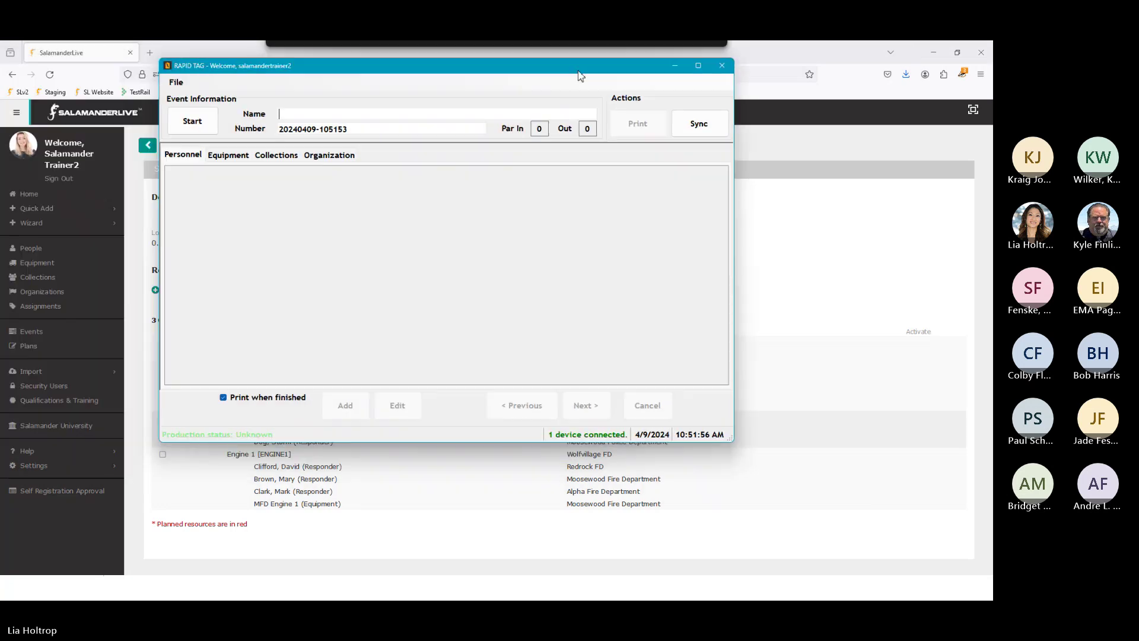
Step: Name the RAPID TAG event 'MCM Closed Pod' and open File > Options
click(696, 68)
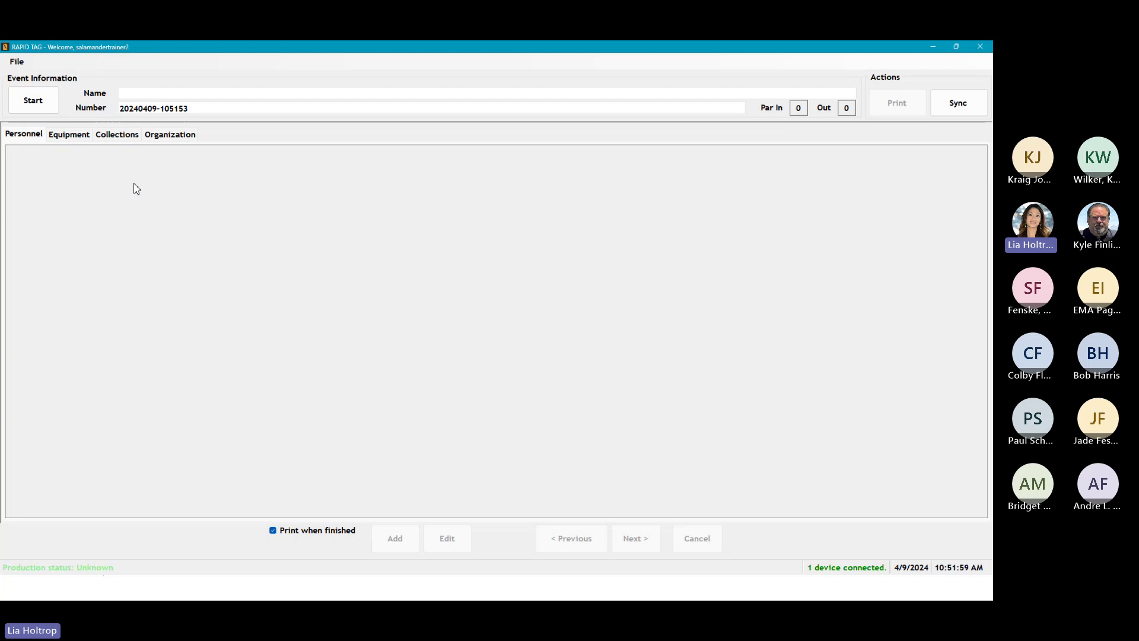
text(MC)
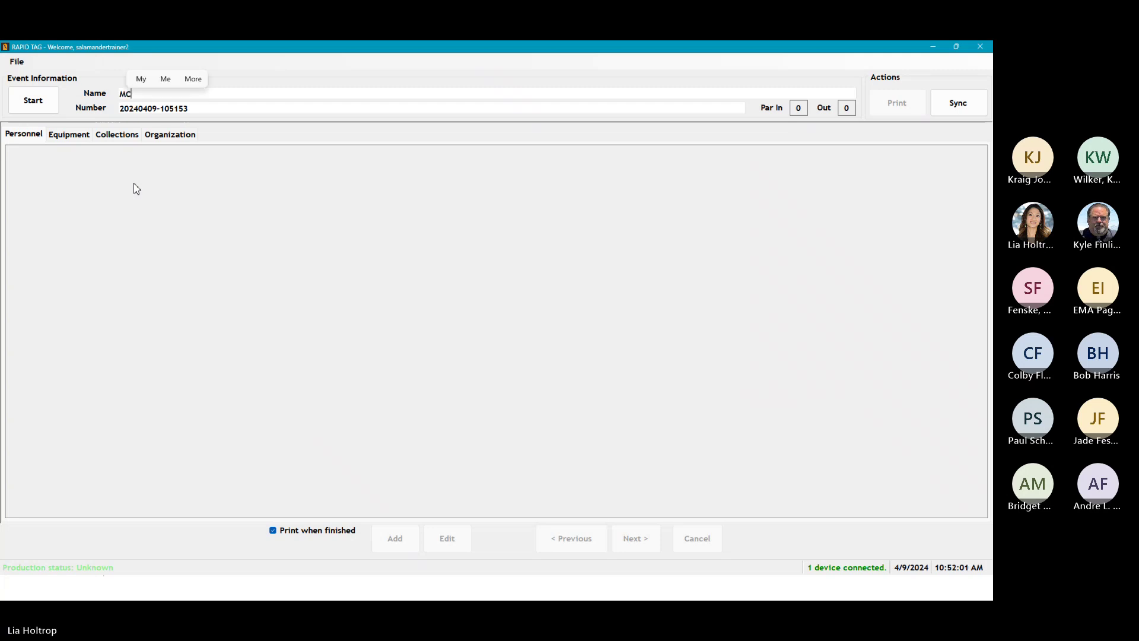
text(M C)
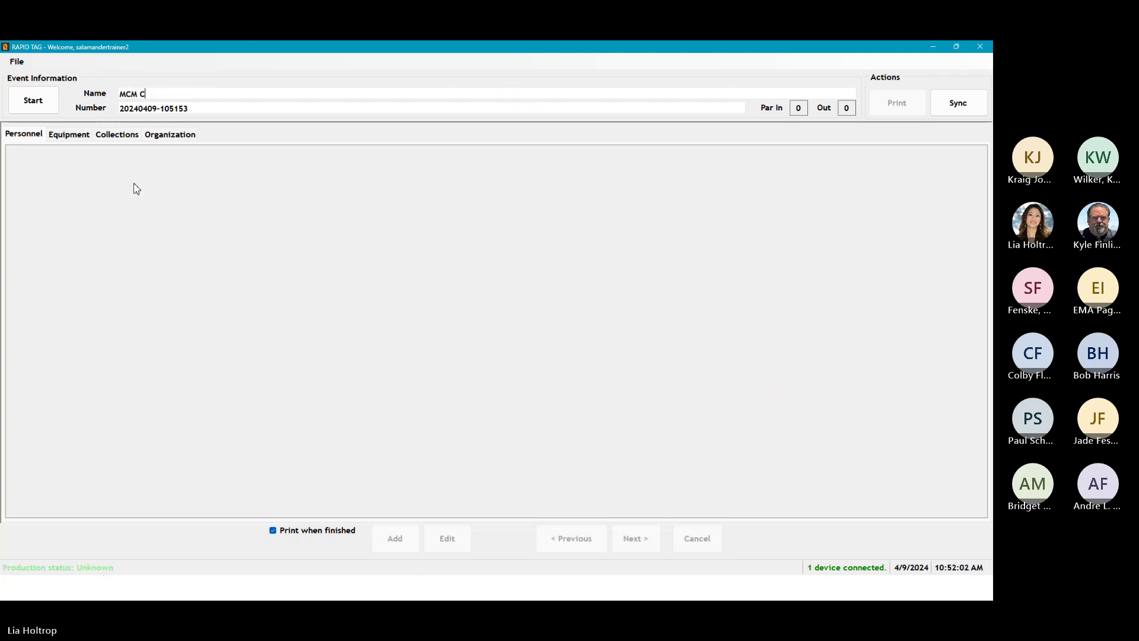
text(;osed Pod)
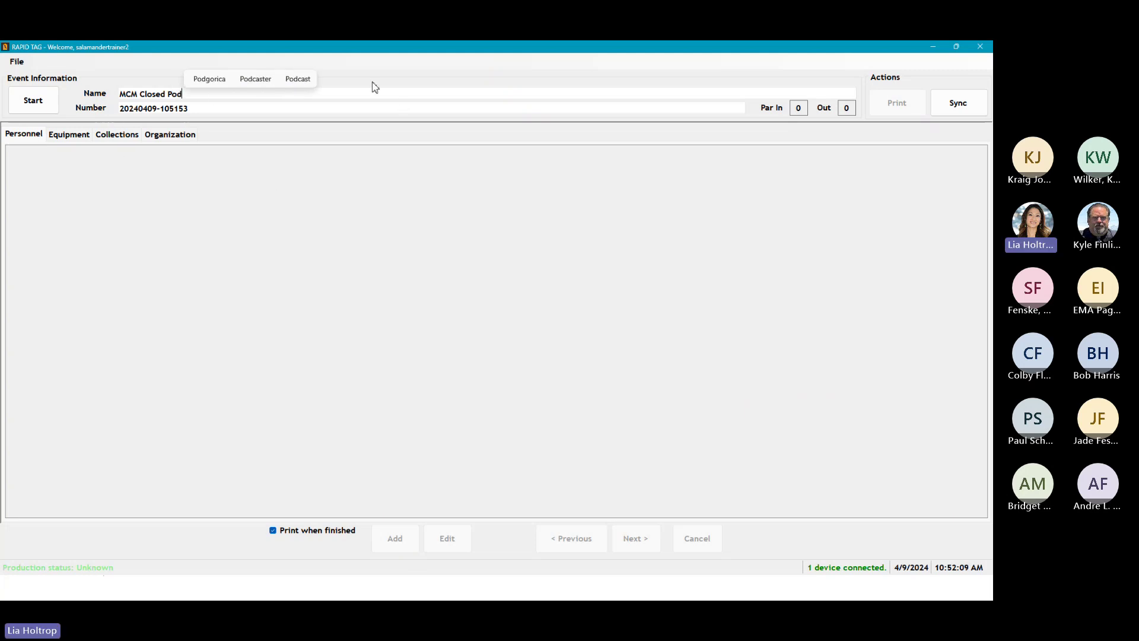
click(15, 61)
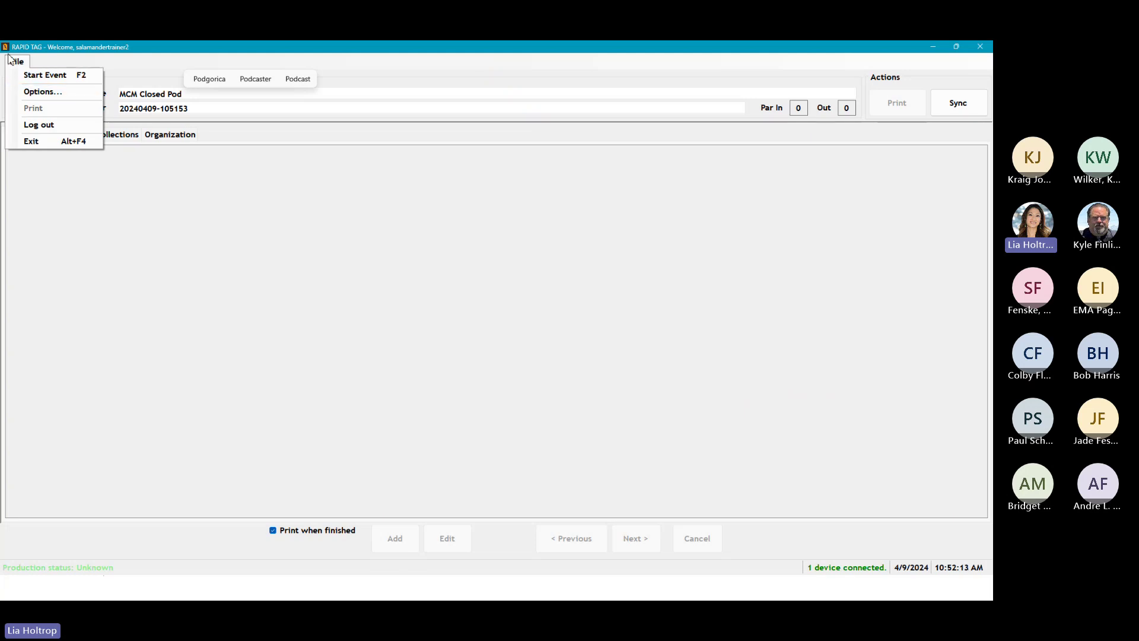
click(33, 93)
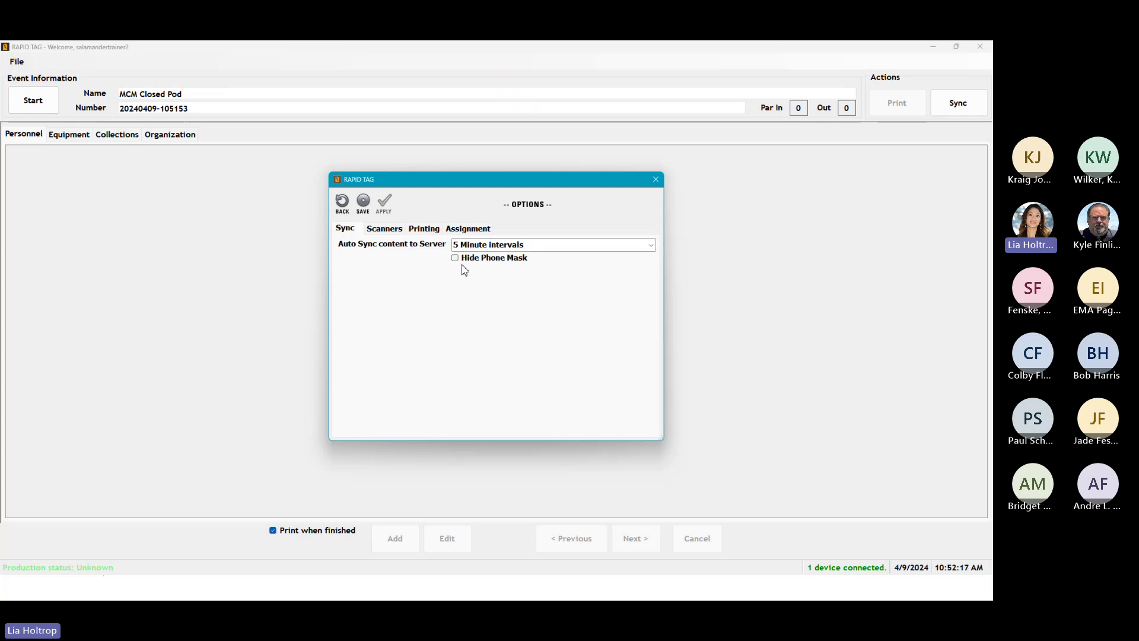
Step: Review the Scanners and Printing options, then replace the Checked In Assignment text with Staging
click(394, 230)
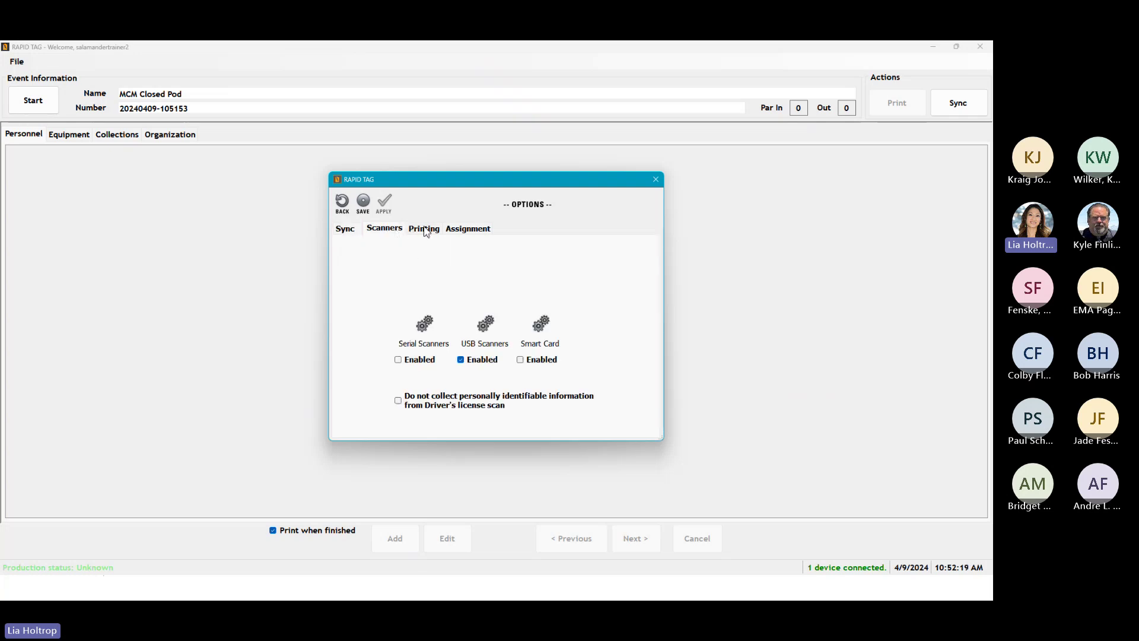
click(431, 231)
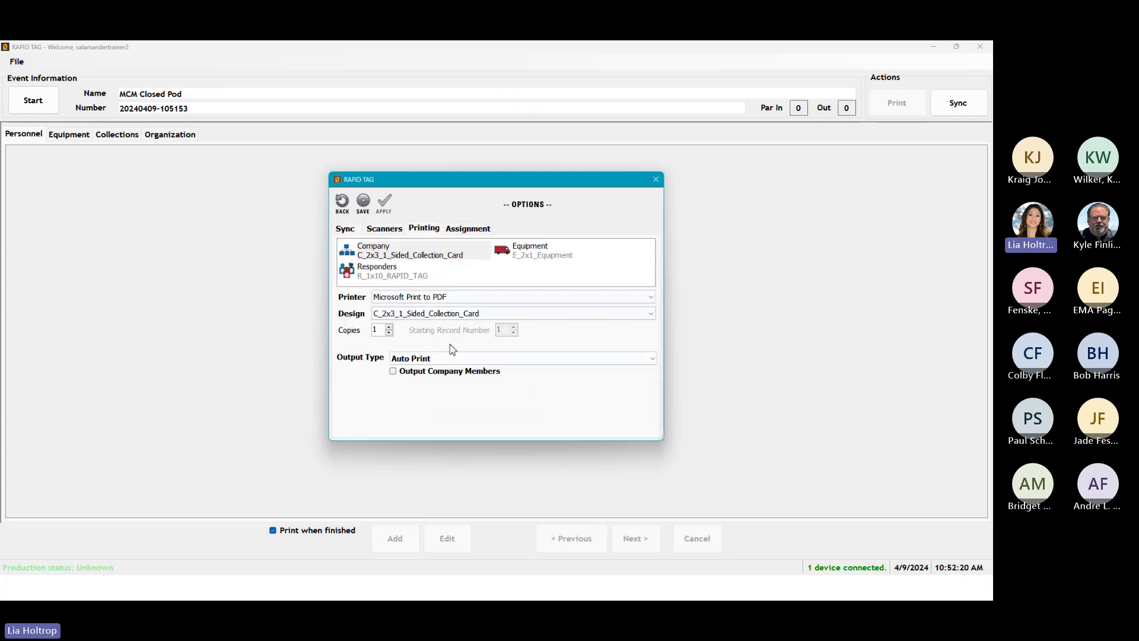
click(475, 230)
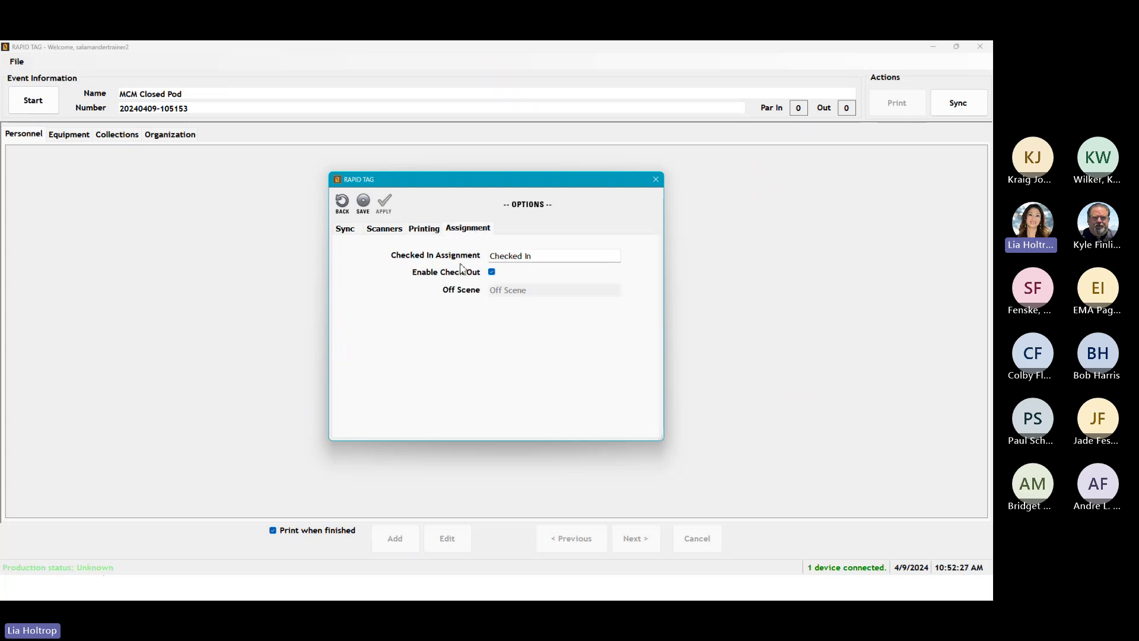
drag(536, 257, 383, 258)
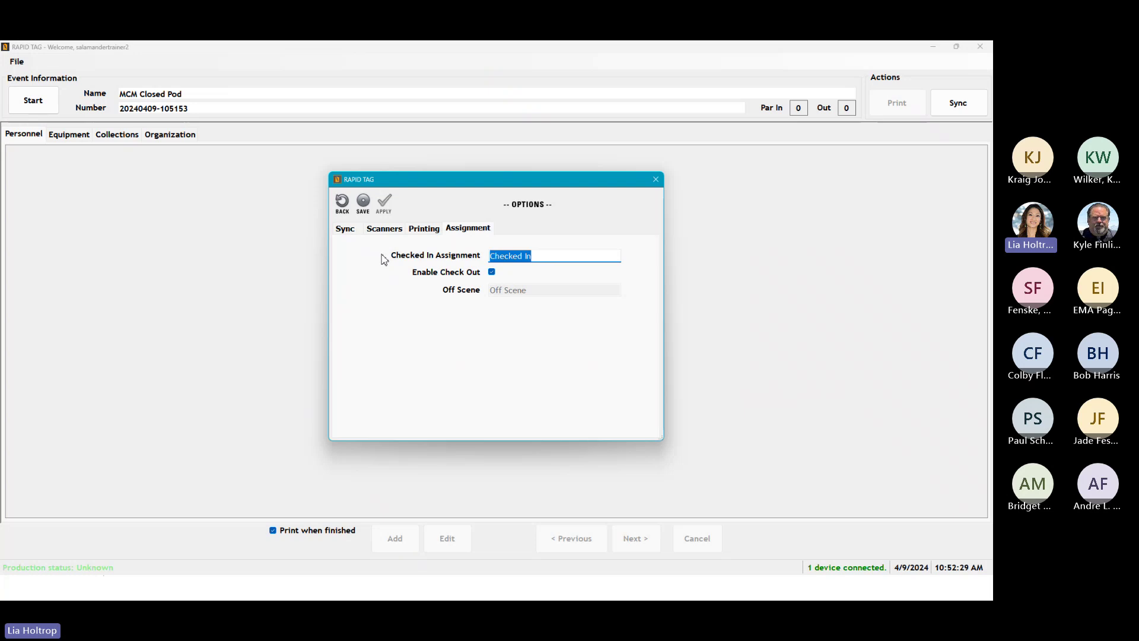
text(Staging)
Step: Save the options, name the event MCM Closed Pod, start it and sync it online
click(365, 203)
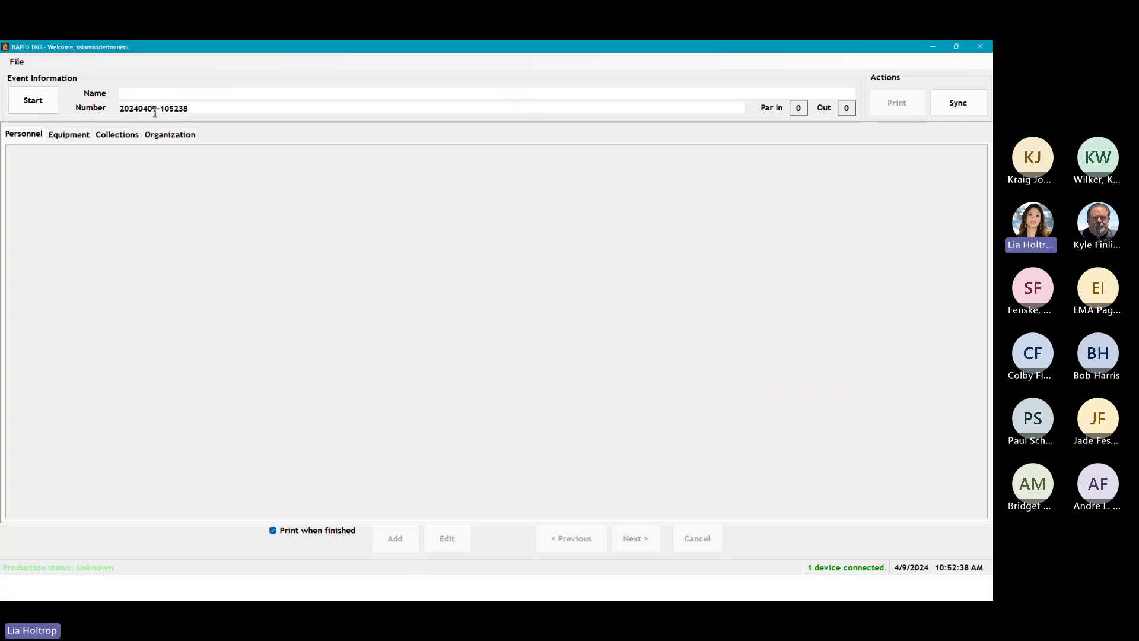
text(MC)
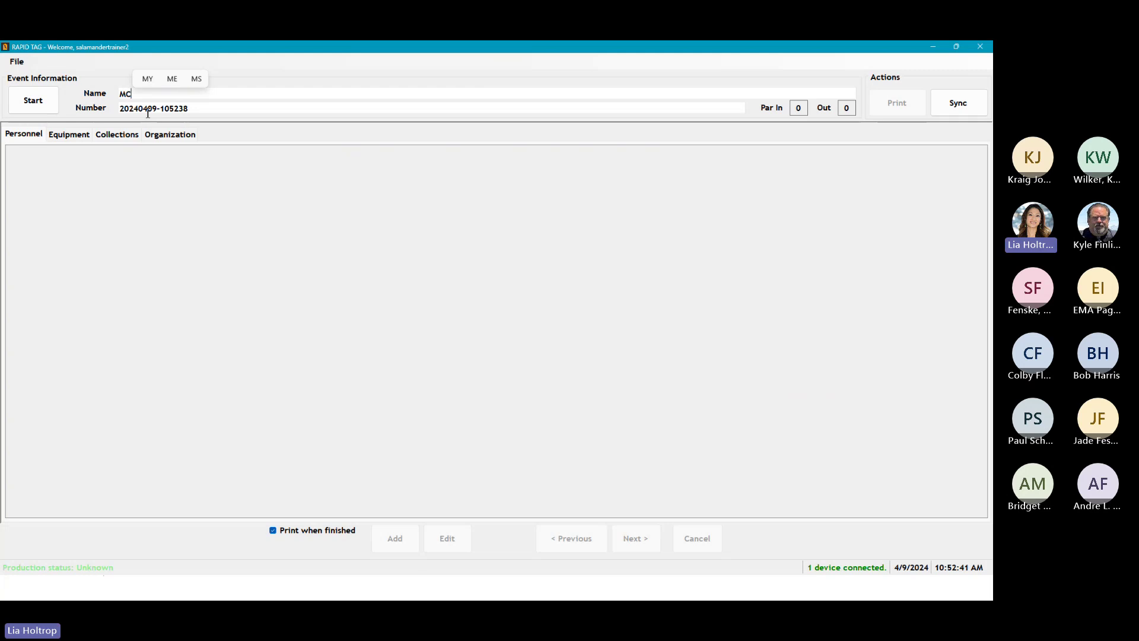
text(M Closed Po)
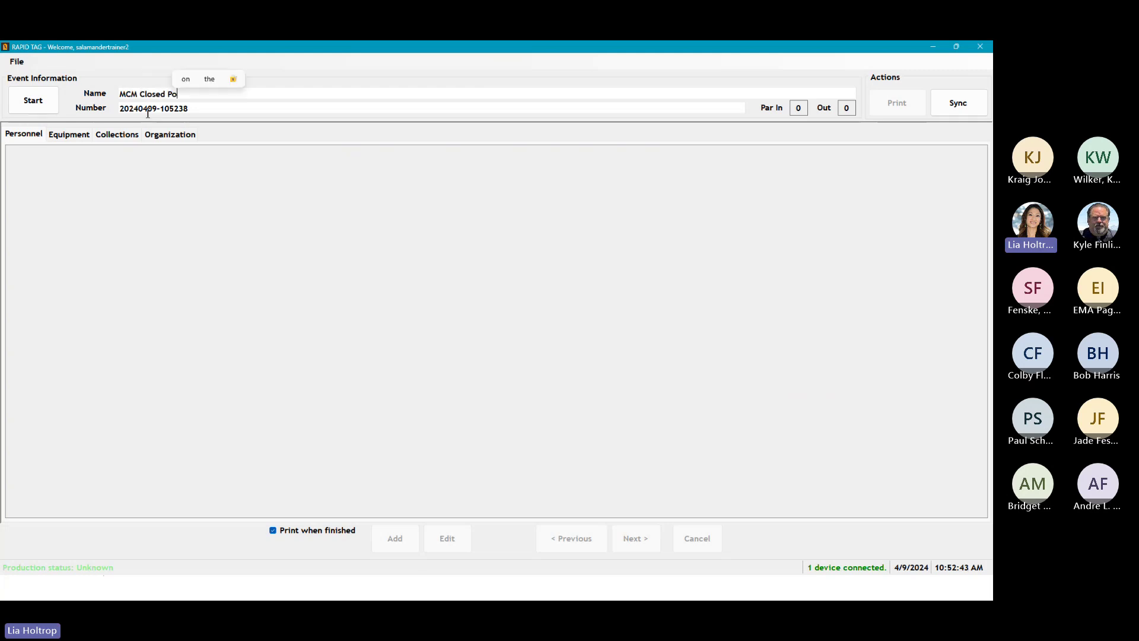
text(d)
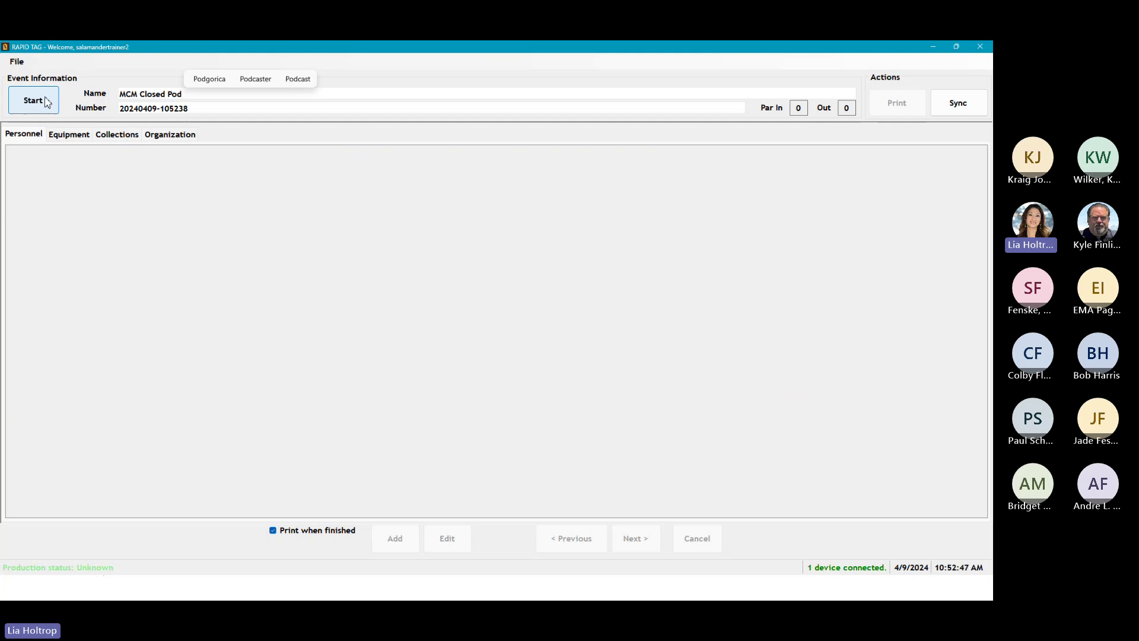
click(45, 106)
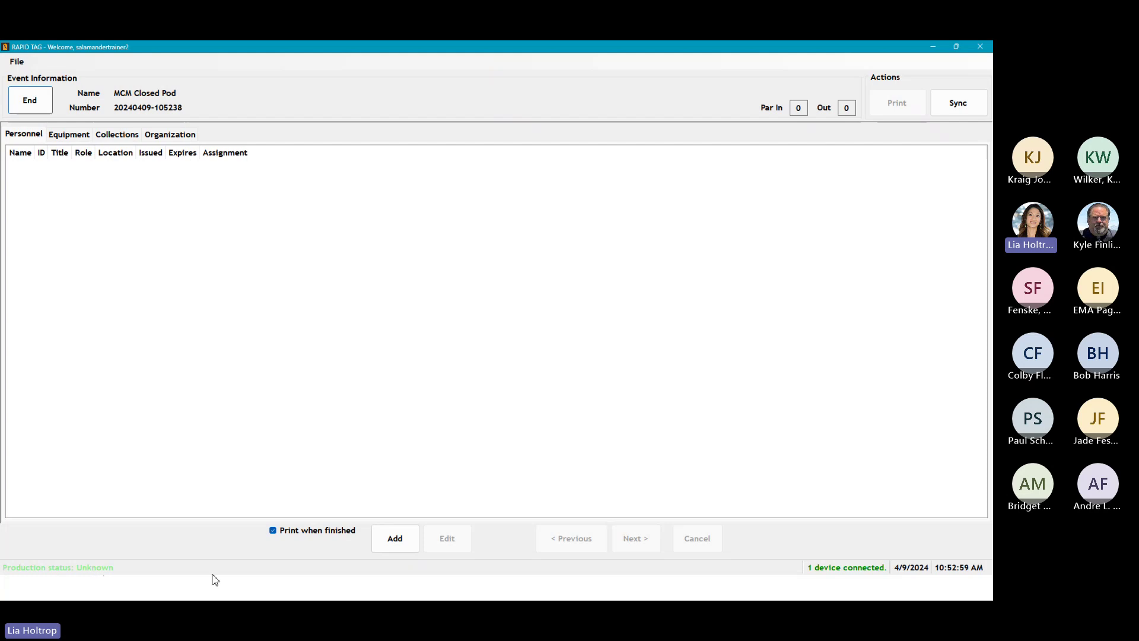
click(974, 109)
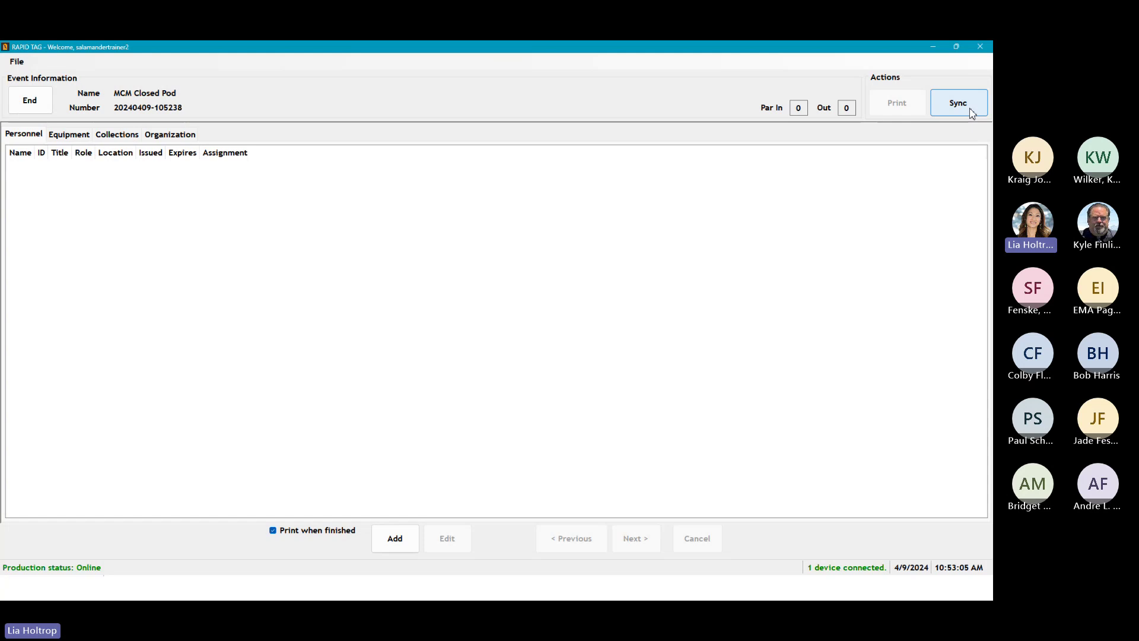
click(17, 61)
click(33, 91)
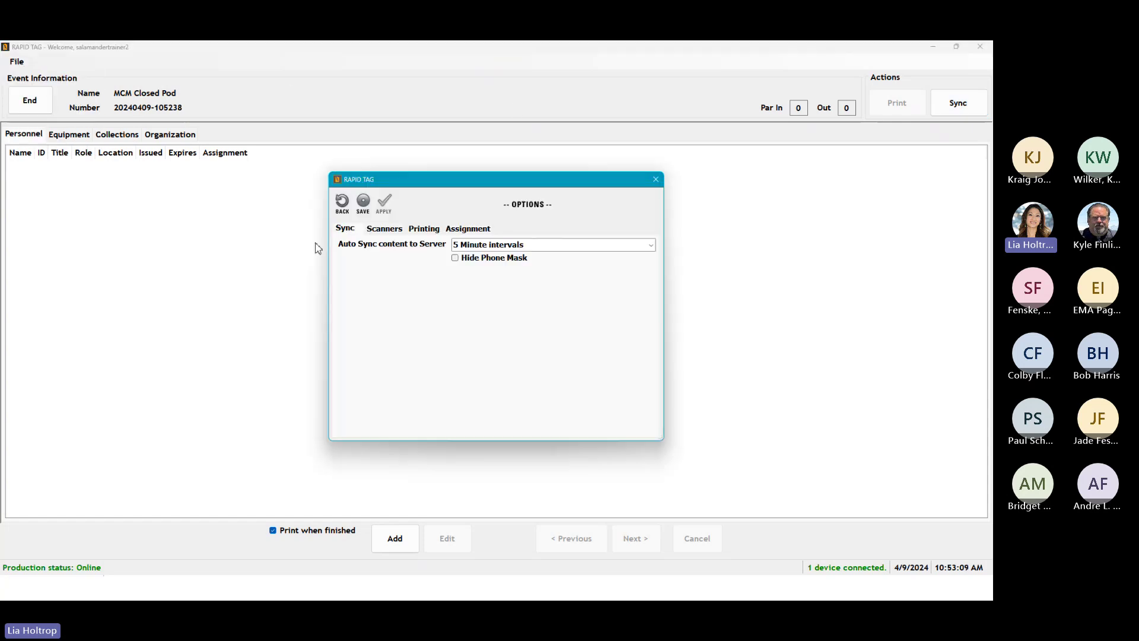
click(655, 179)
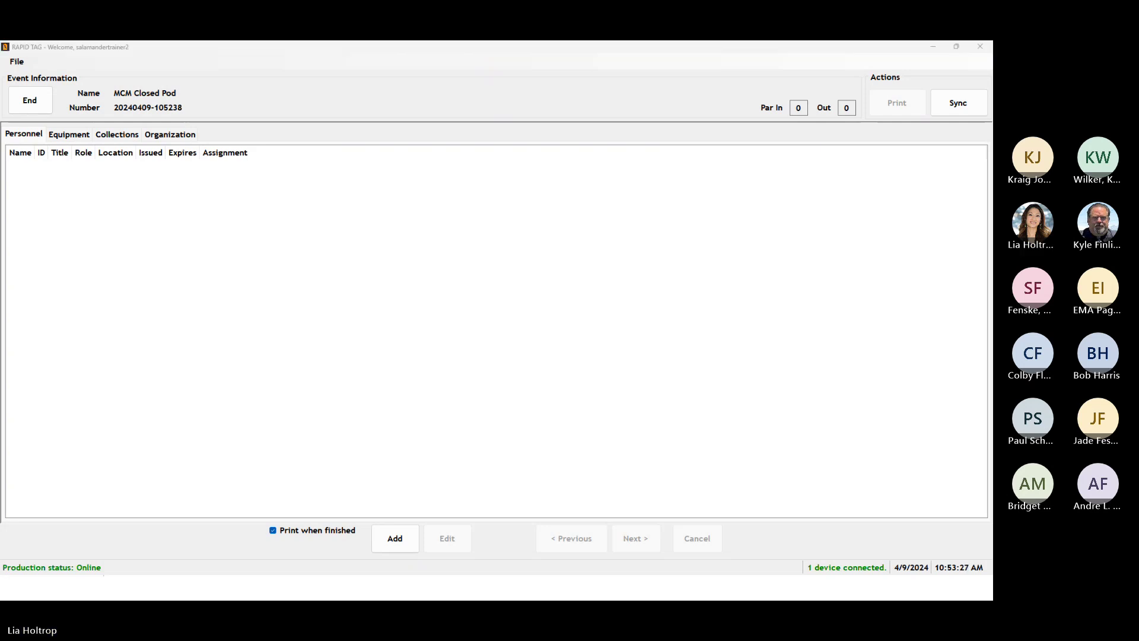
Step: In SalamanderLive Events, select MCM Closed POD and MCM Closed Pod and join them
key(alt+Tab)
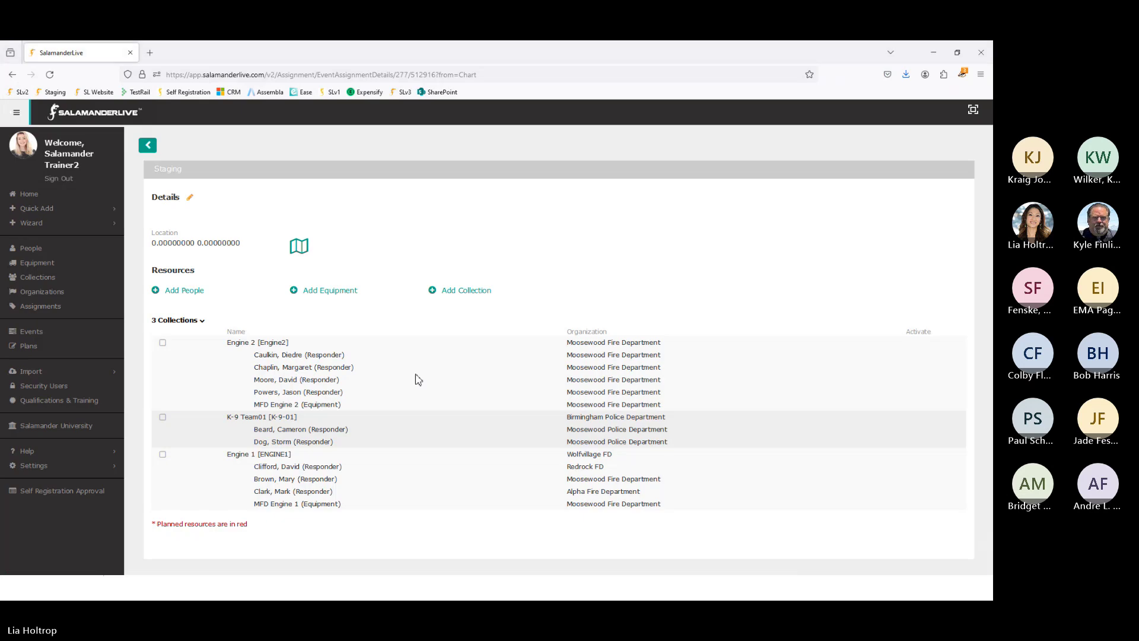
click(31, 331)
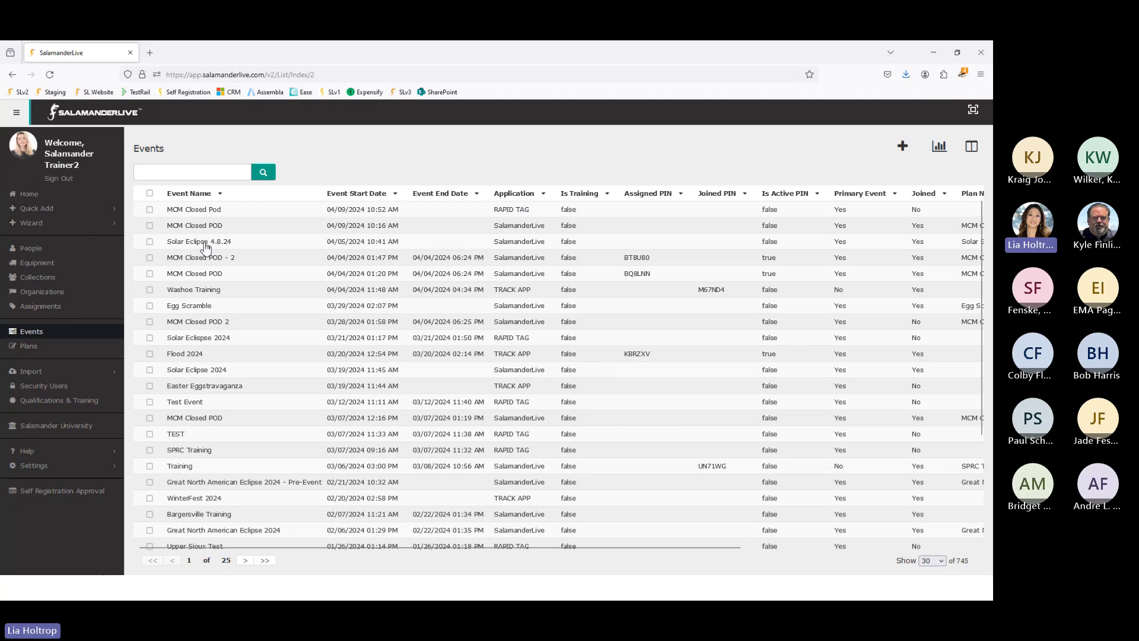
click(150, 226)
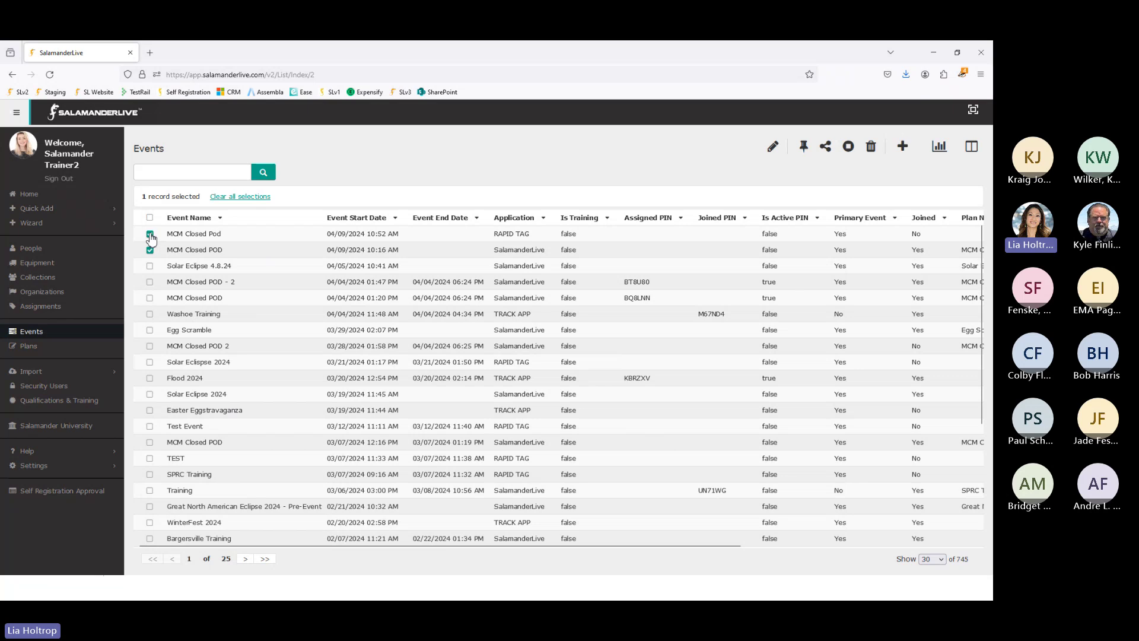
click(150, 235)
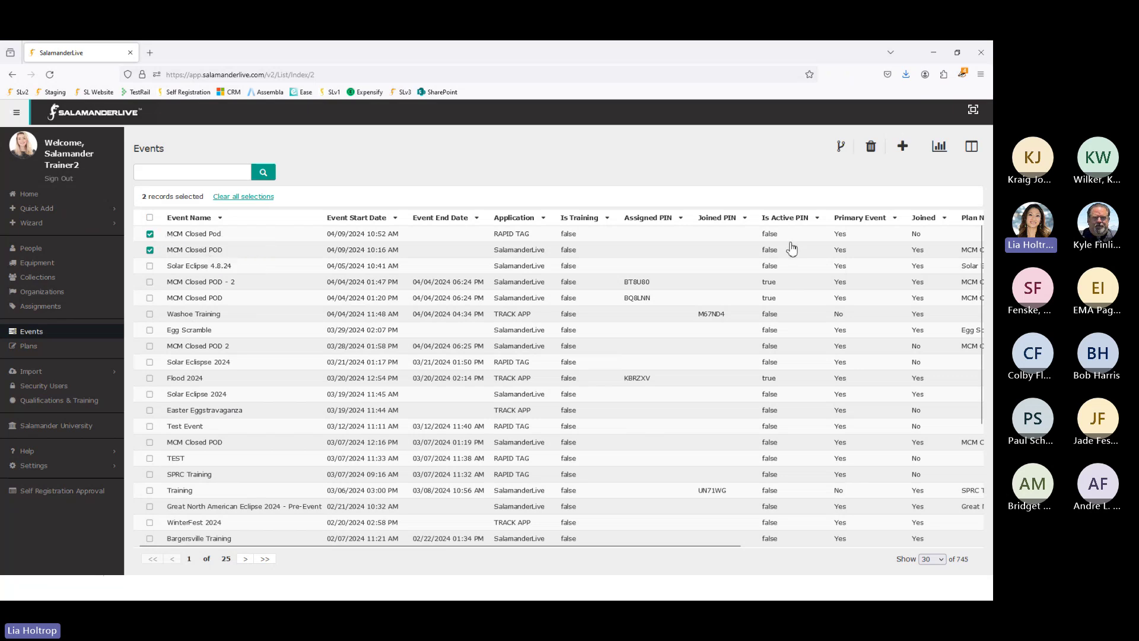
click(842, 150)
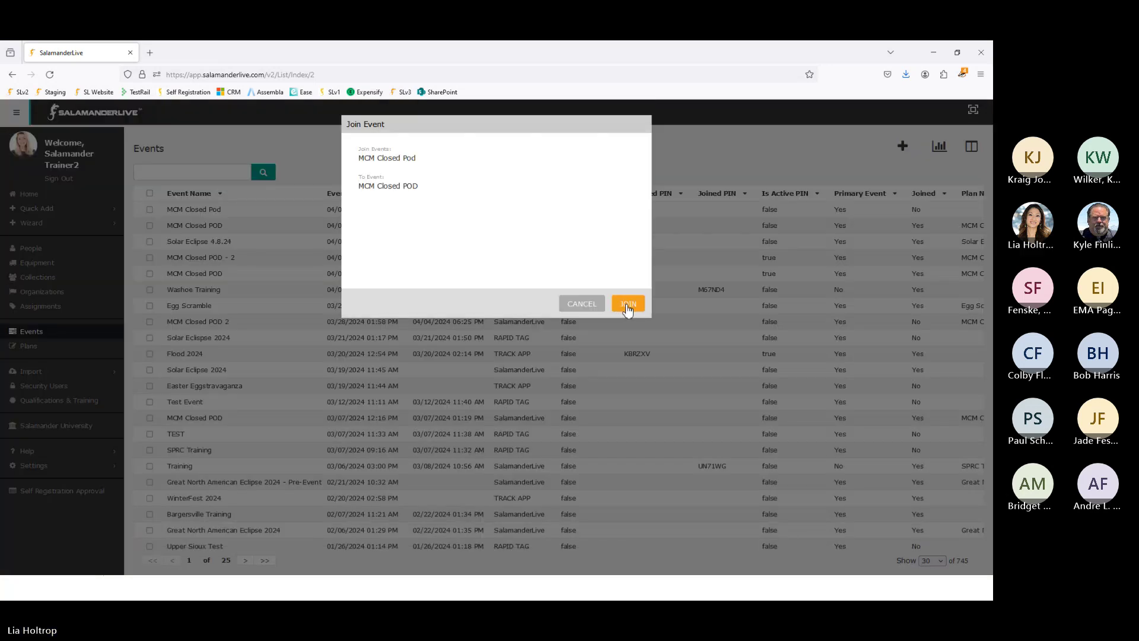
click(627, 306)
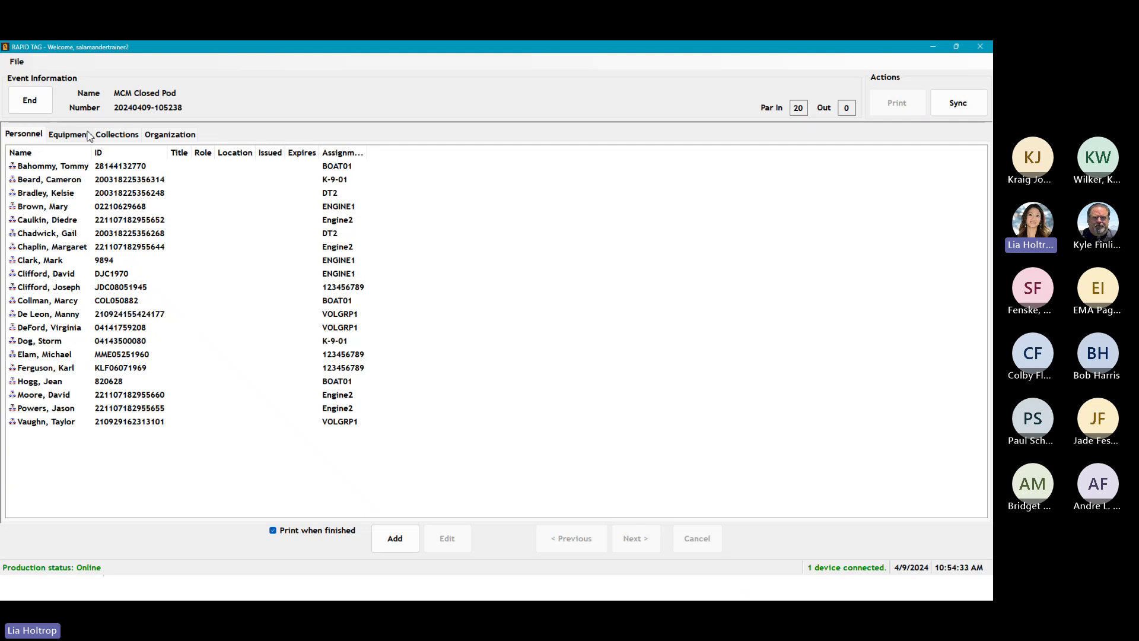
Step: Show the Collections tab listing the 7 synced collections, including ENGINE1, K-9-01 and BOAT01
click(118, 139)
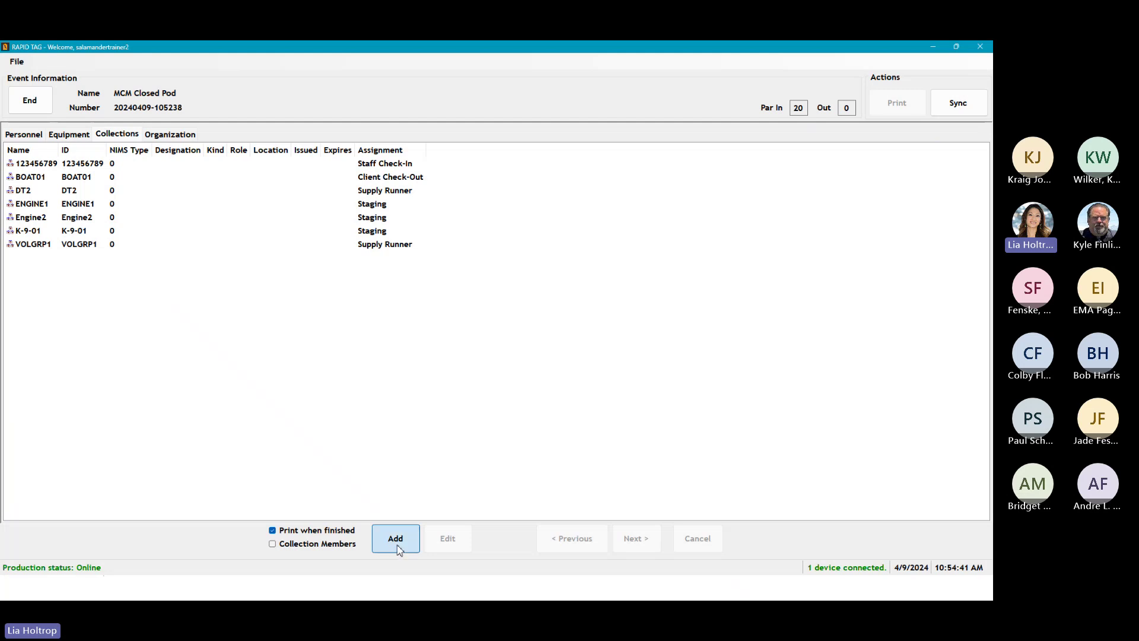
Step: Add a collection with ID Salamander Team, keep organization SalLive Training, and begin a new organization
click(395, 548)
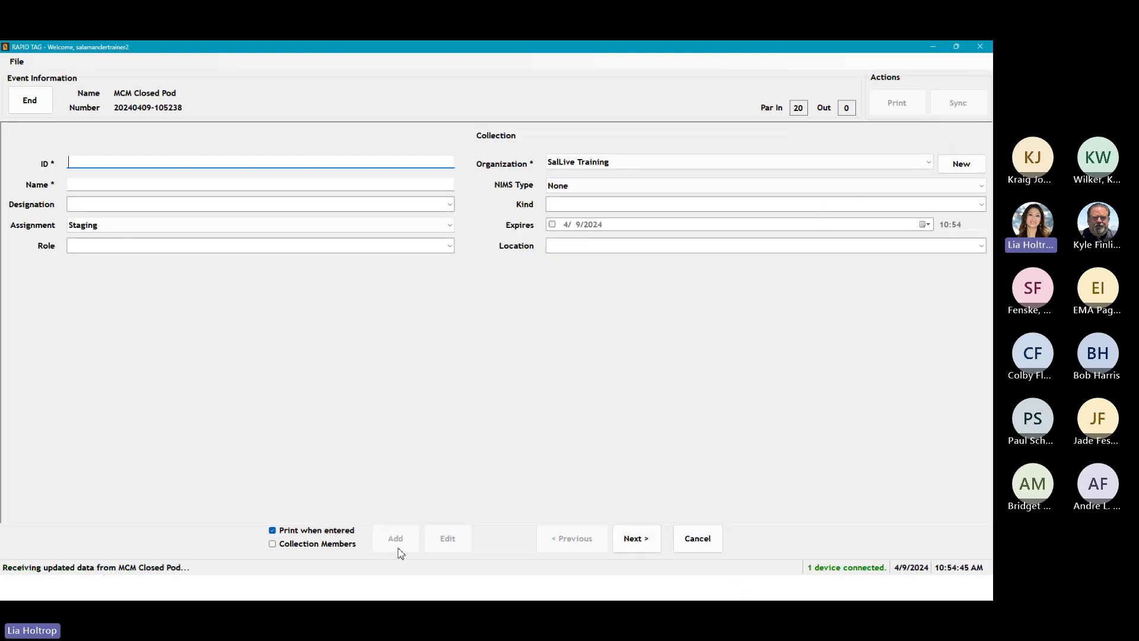
text(Sal)
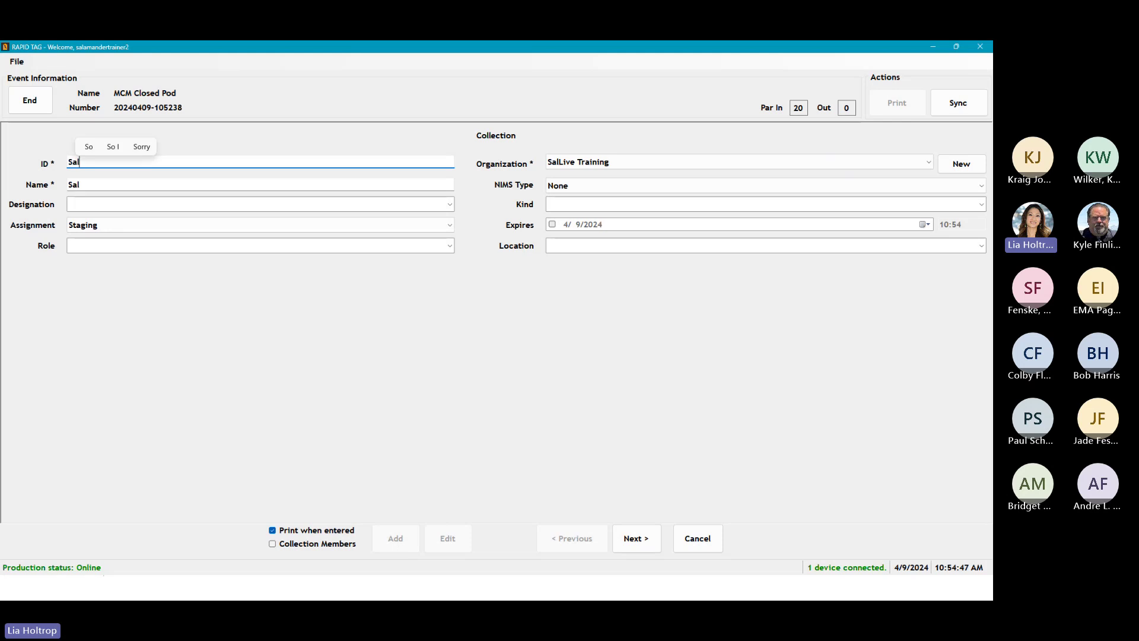
text(amander)
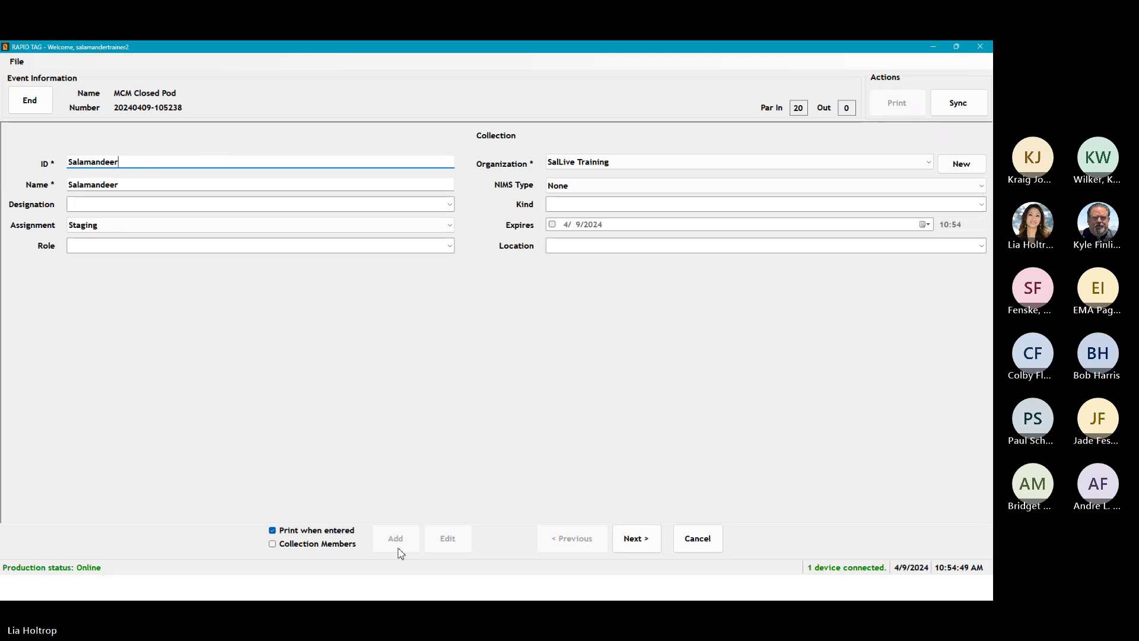
text( Team)
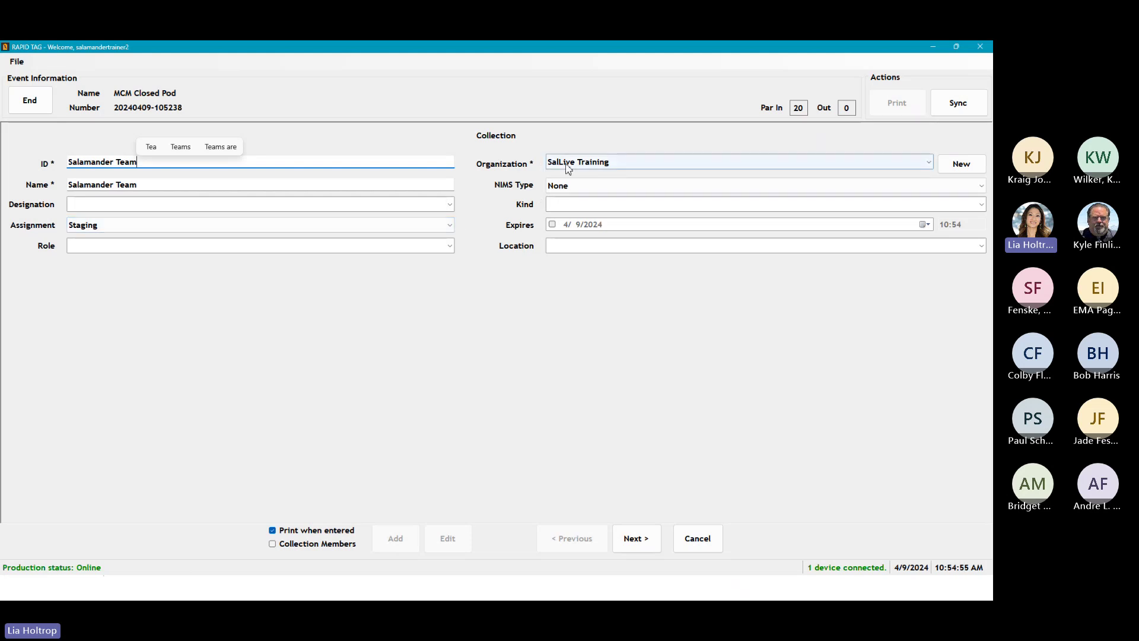
click(616, 164)
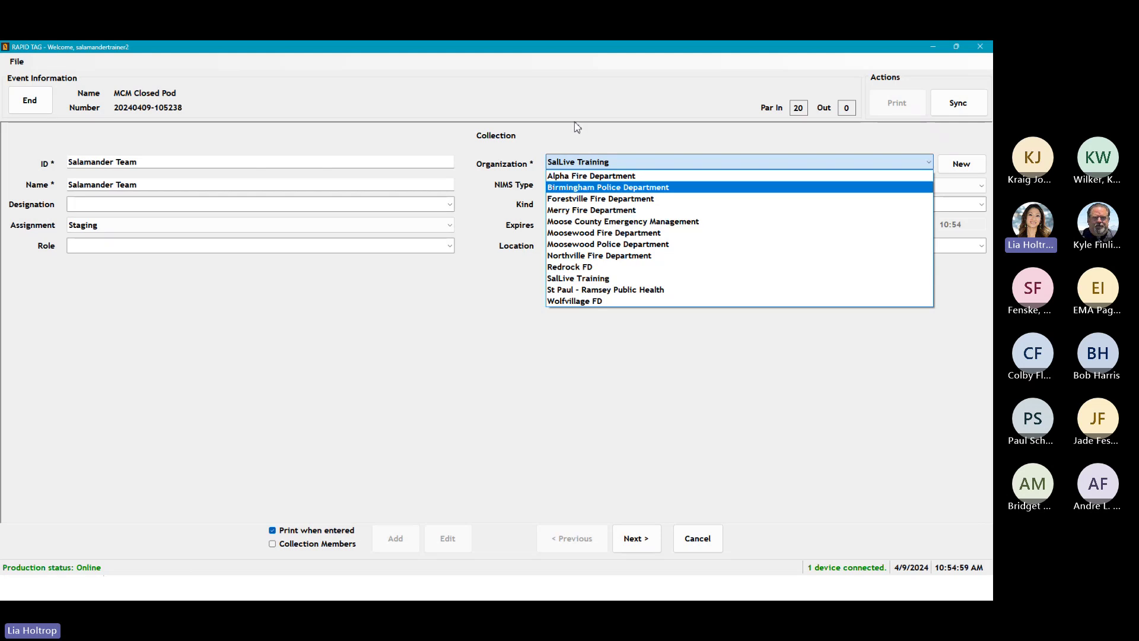
click(571, 140)
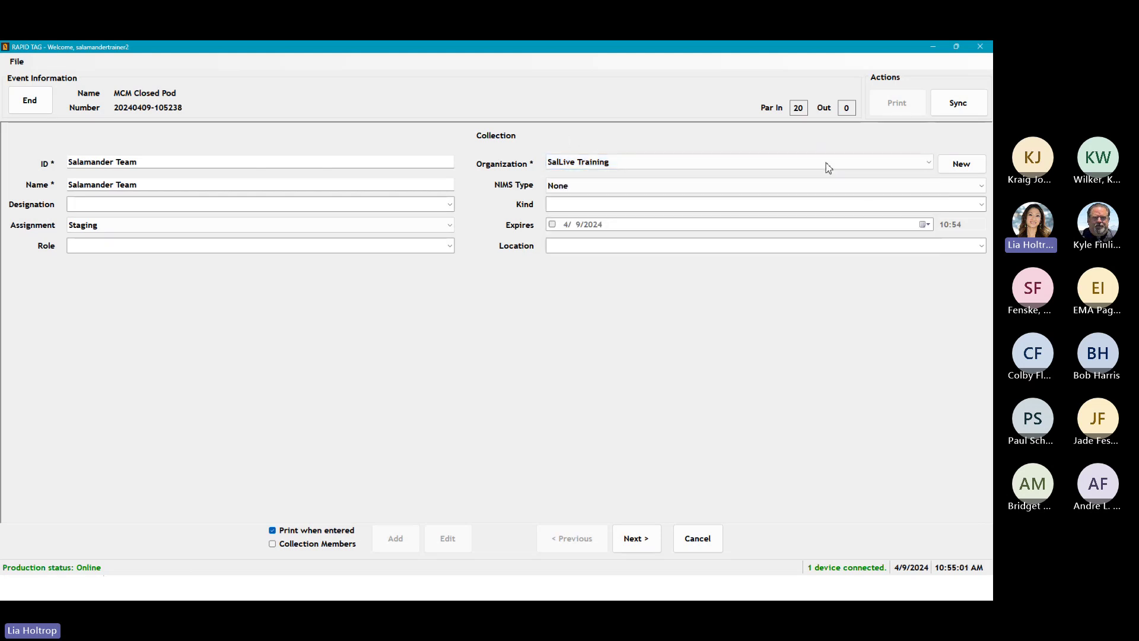
click(960, 164)
Step: Create organization 'Salamander Technologies, LLC' of type Other, state Michigan, and assign it to the collection
click(429, 216)
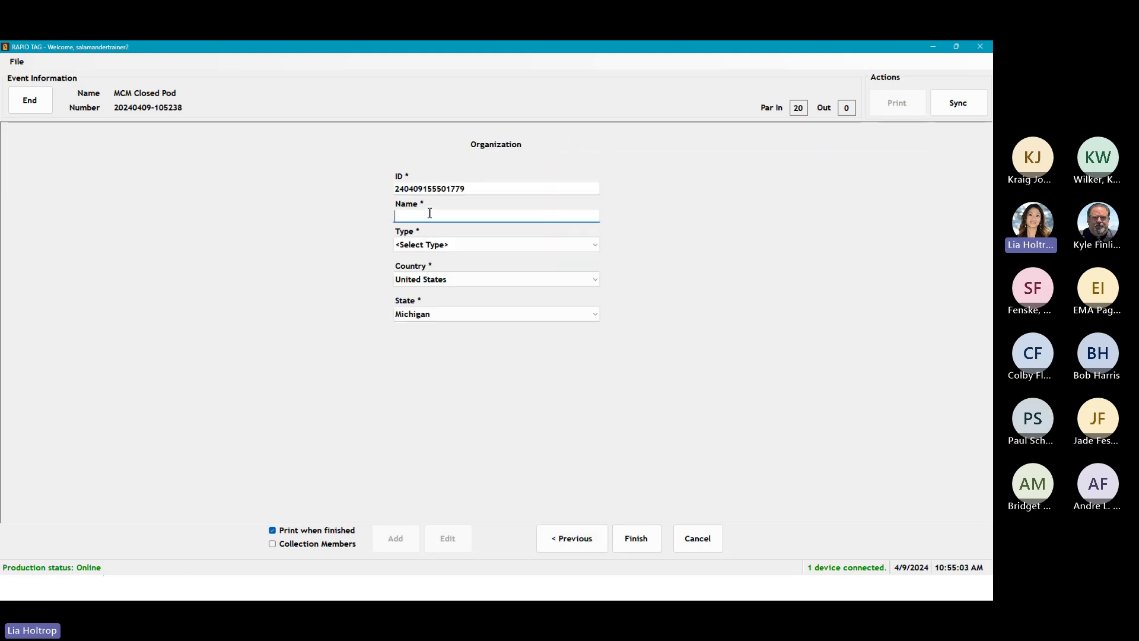
text(Salamander )
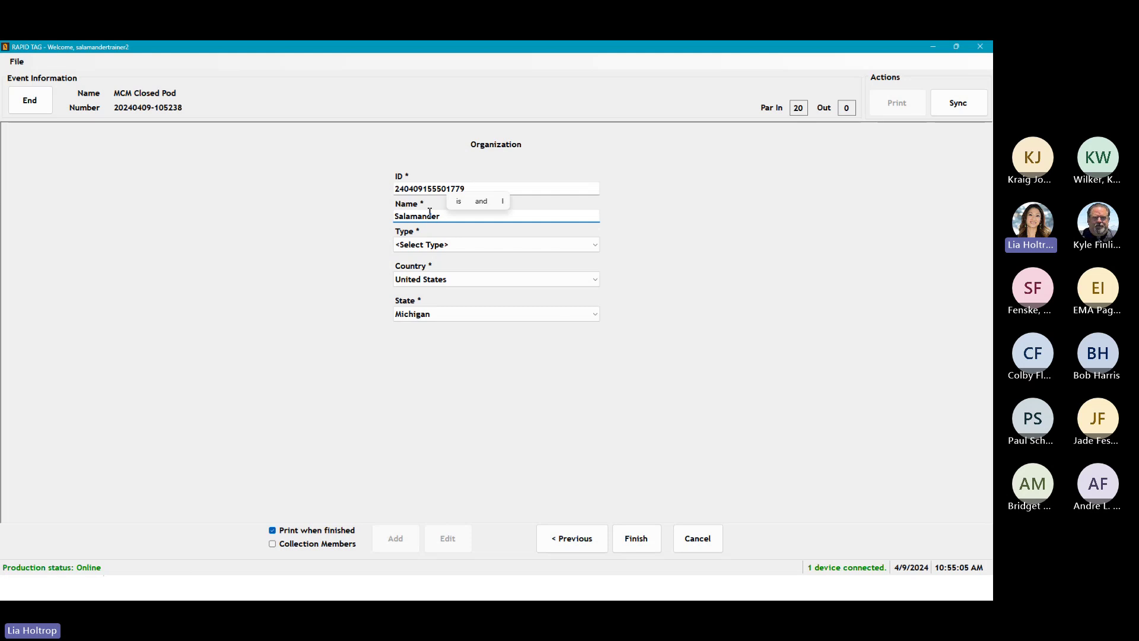
text(Te)
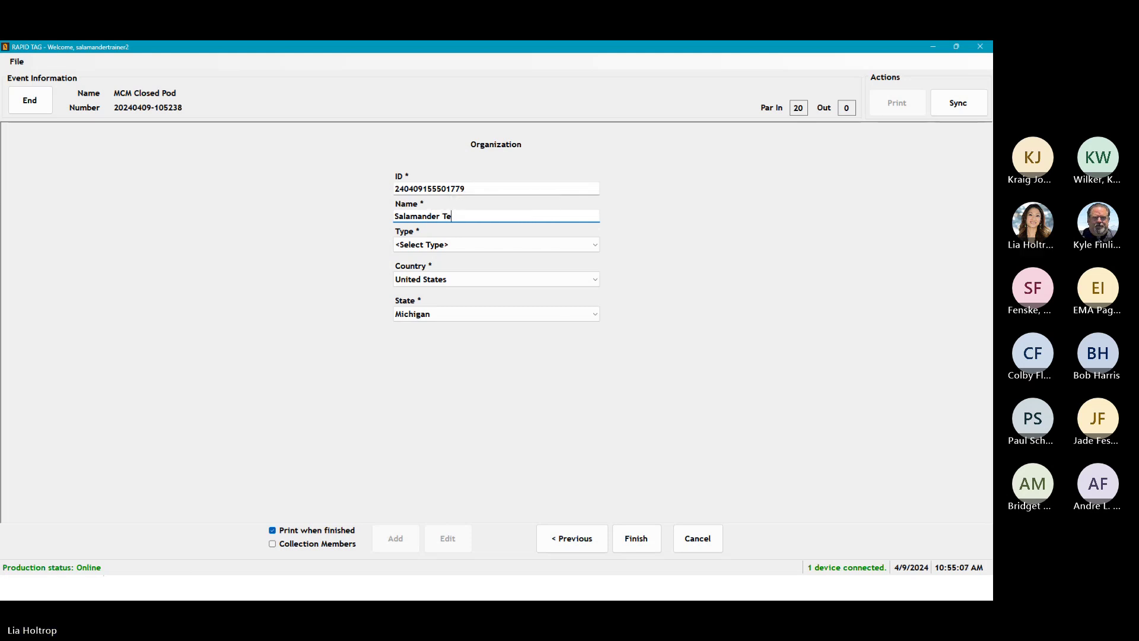
text(chnologi)
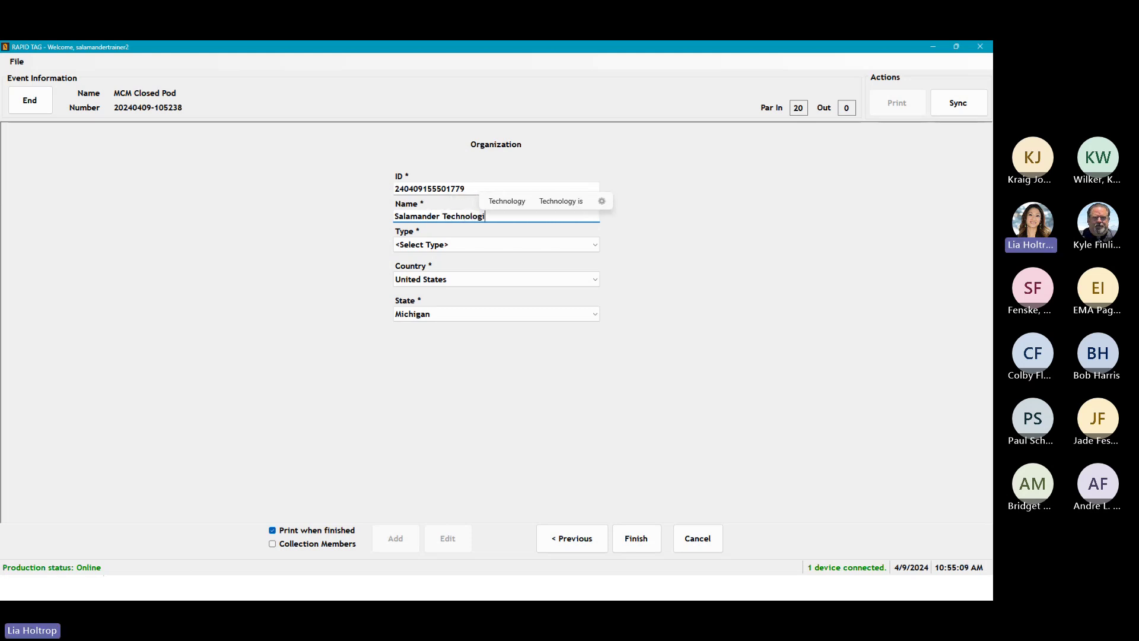
text(es, LLC)
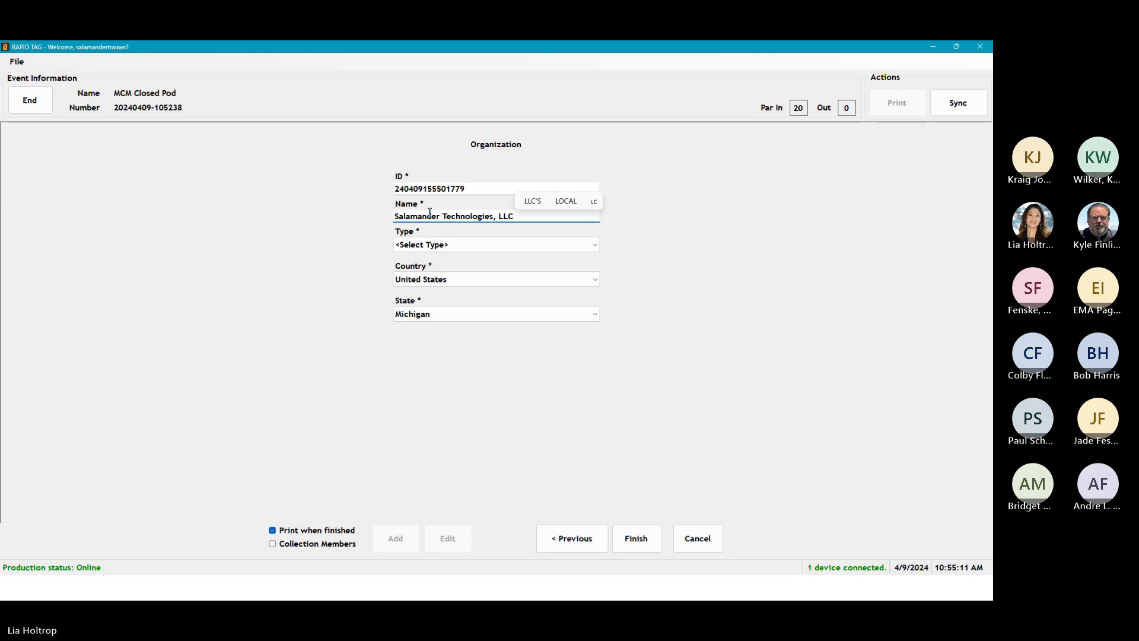
click(450, 246)
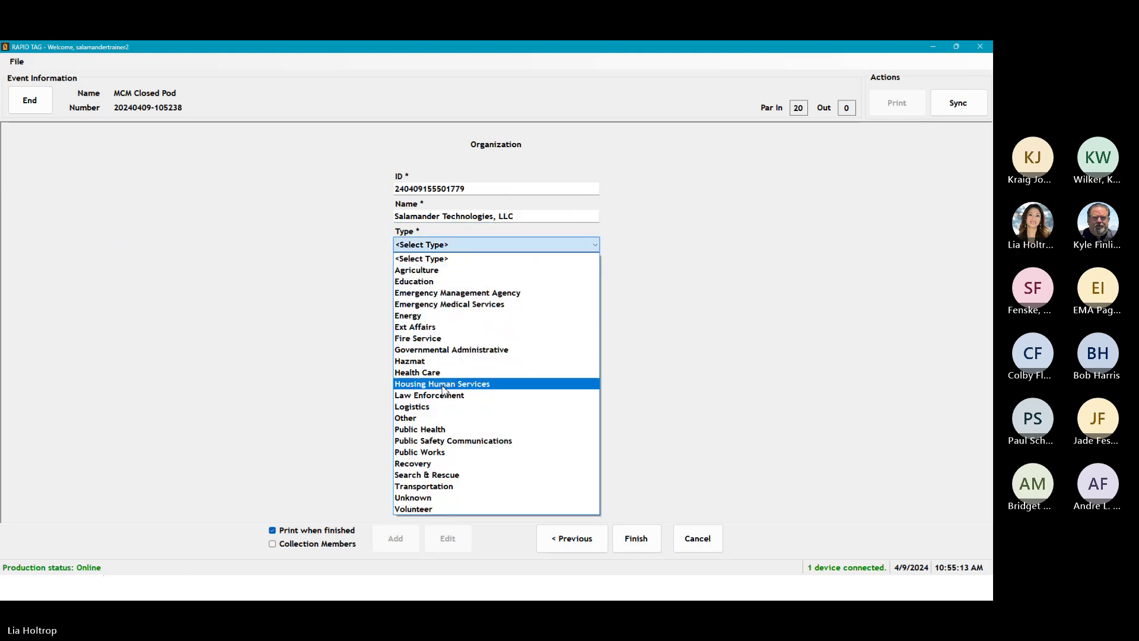
click(422, 418)
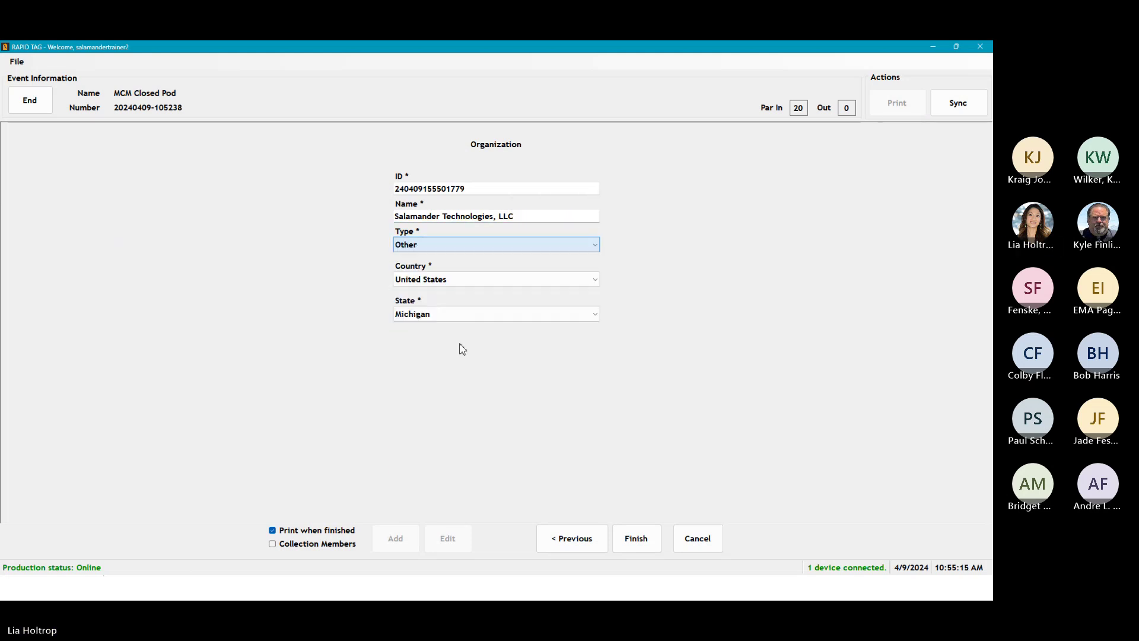
click(465, 317)
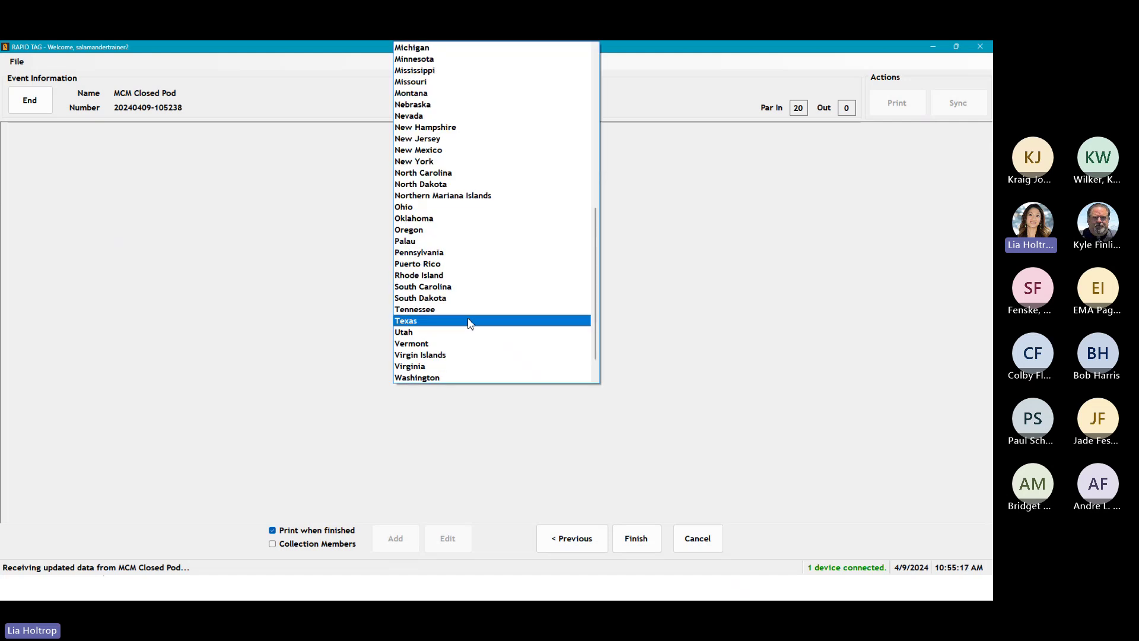
click(637, 416)
click(635, 543)
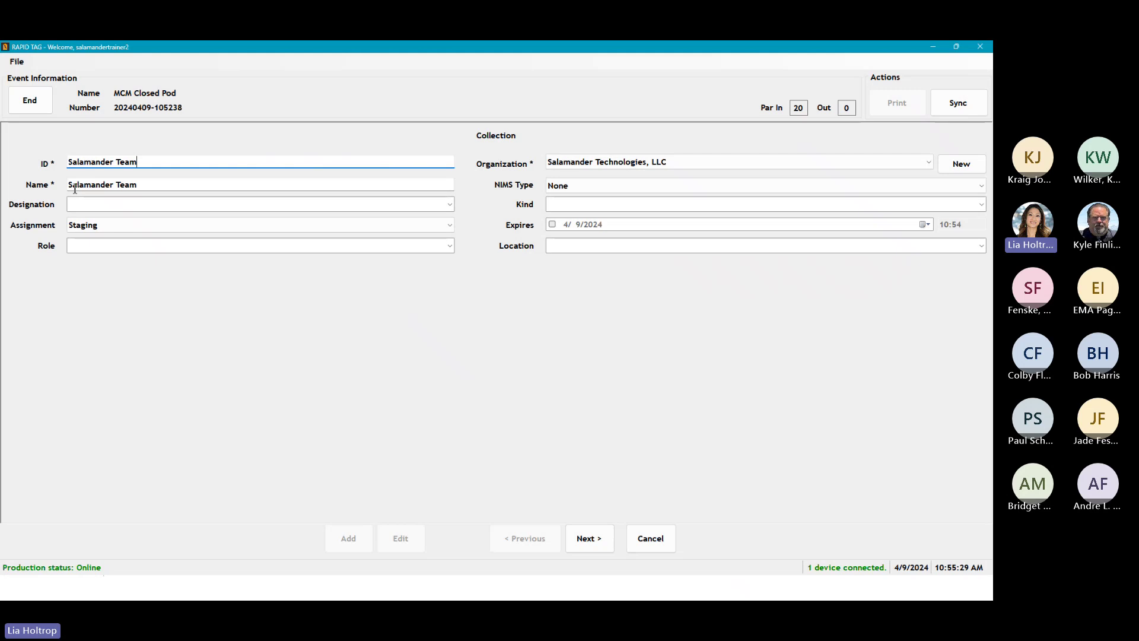
Step: Change the collection ID to SALTEAM and retype its name as Salamander Team
drag(141, 160, 32, 168)
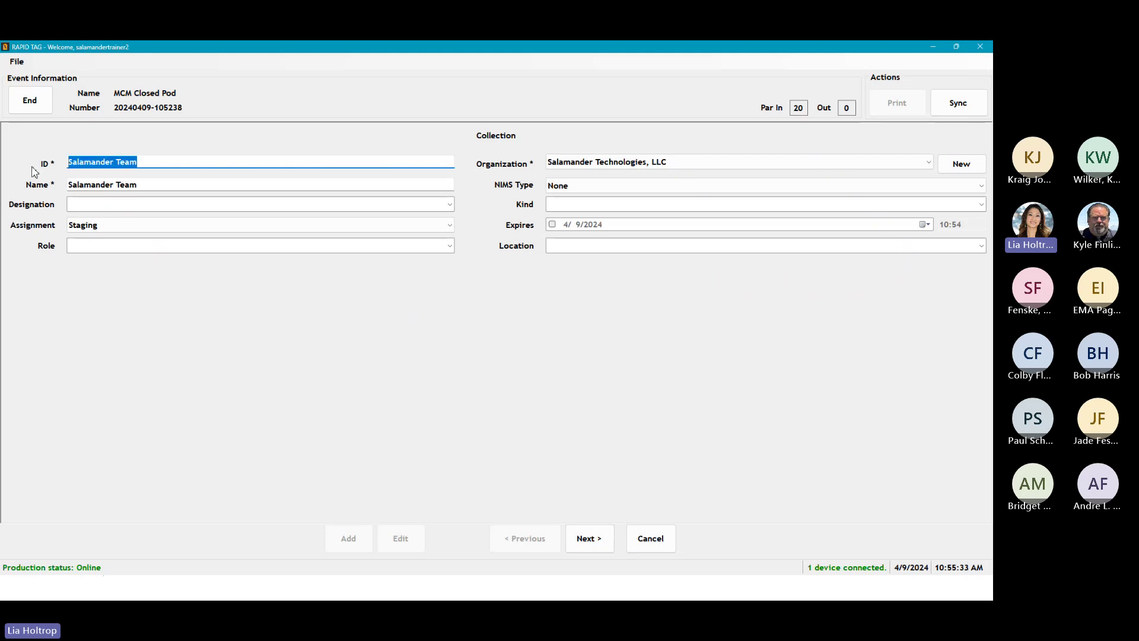
text(SA)
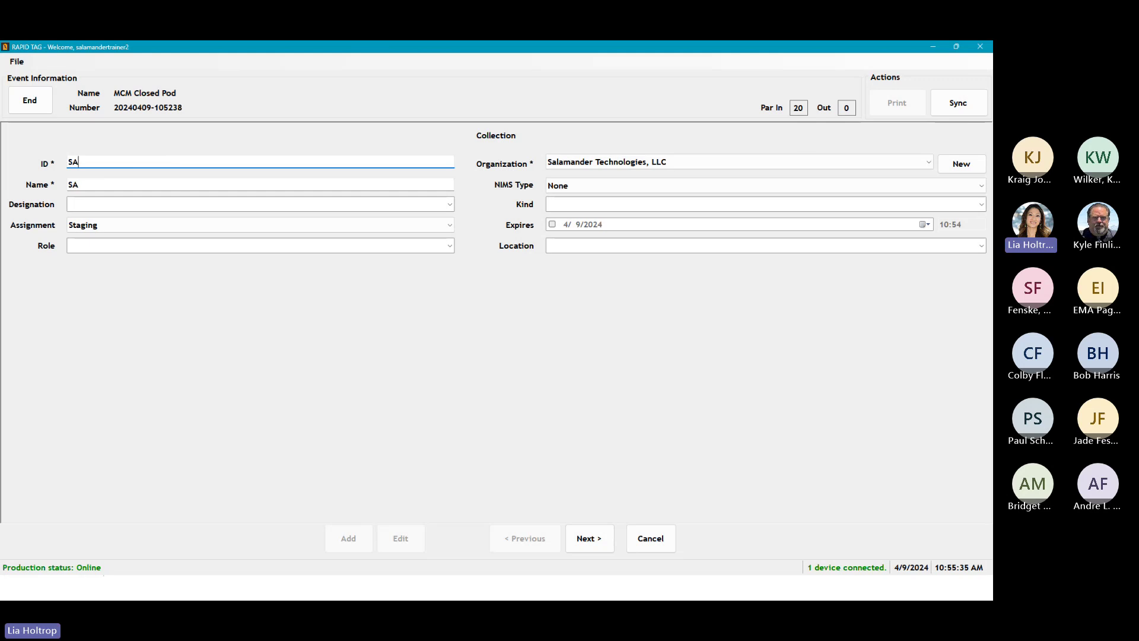
text(LTEAM)
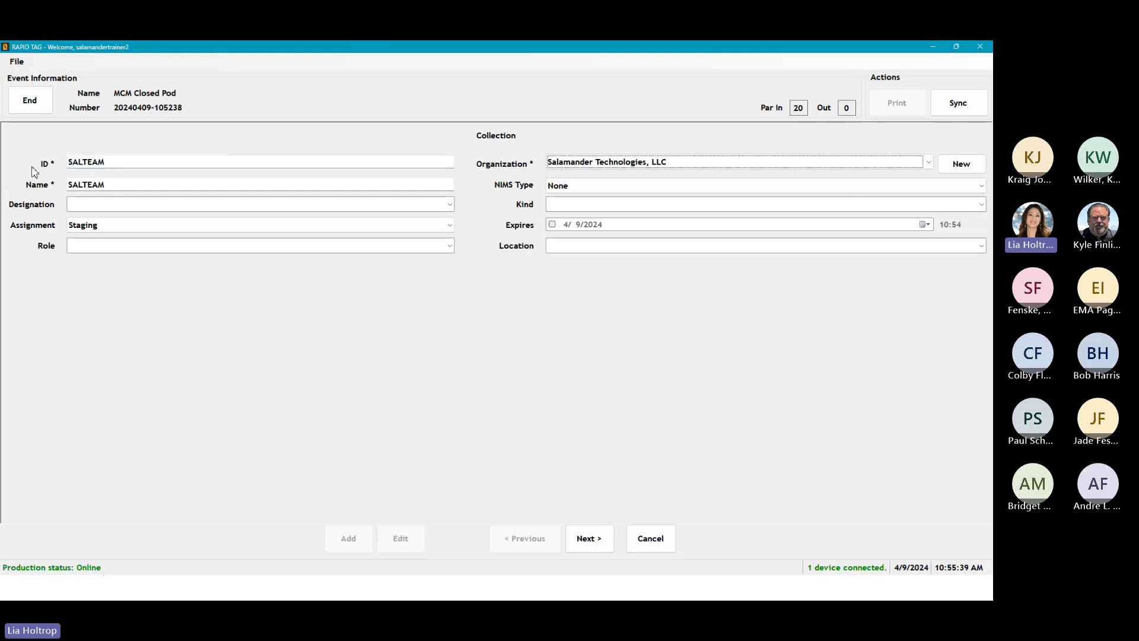
drag(121, 183, 52, 189)
text(S)
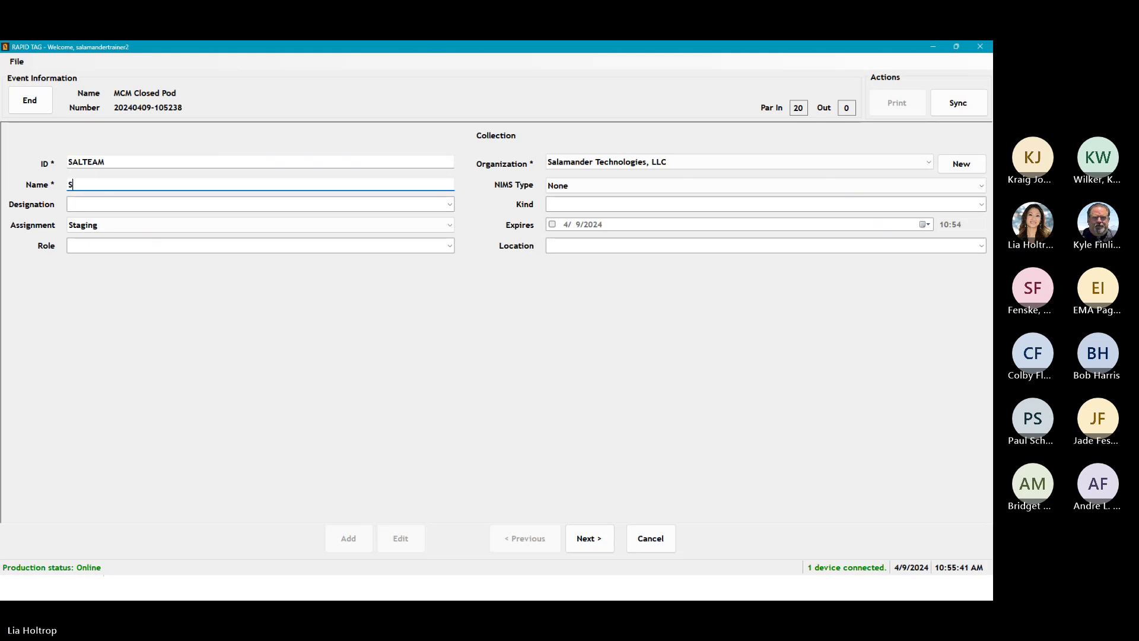
text(alamander Team)
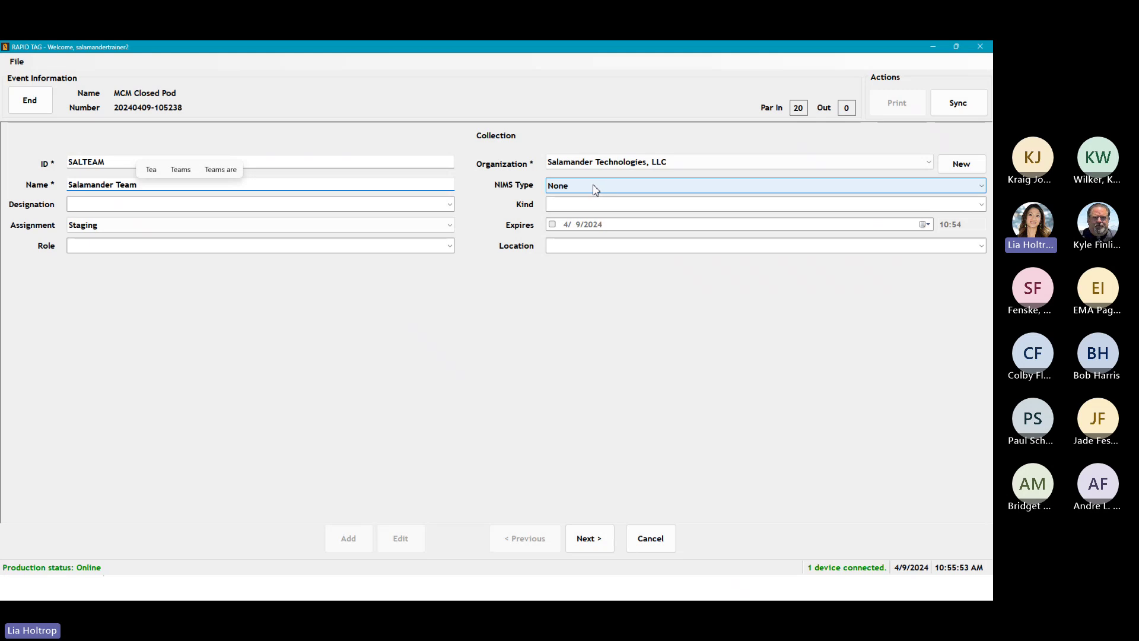
Step: Set the collection's designation to Team, leaving kind unset and assignment Staging
click(595, 190)
click(145, 205)
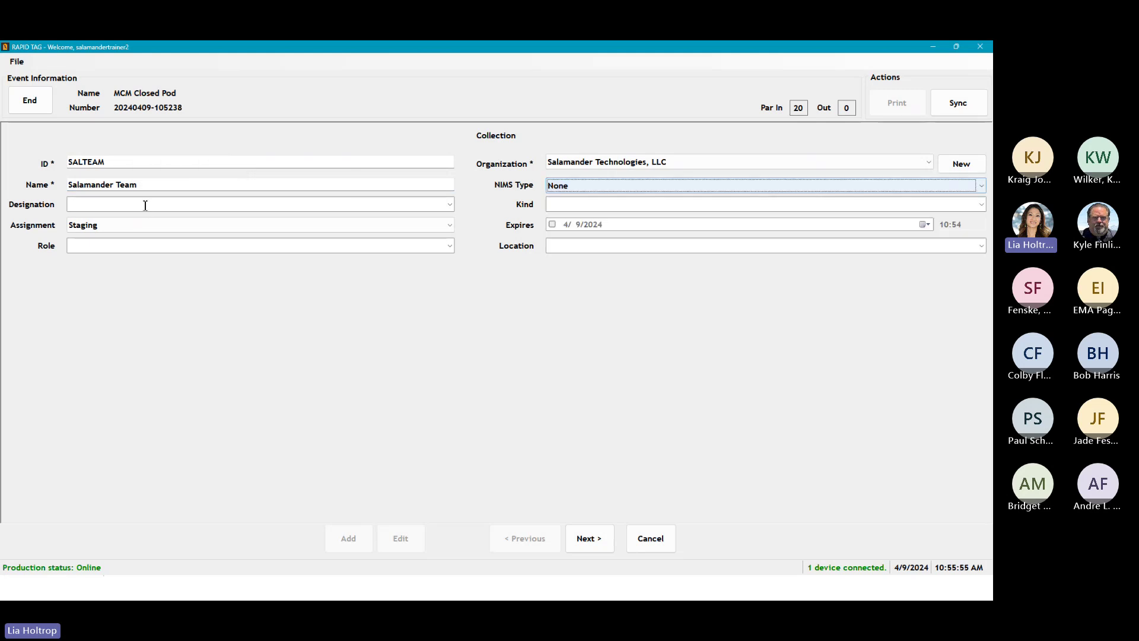
click(451, 205)
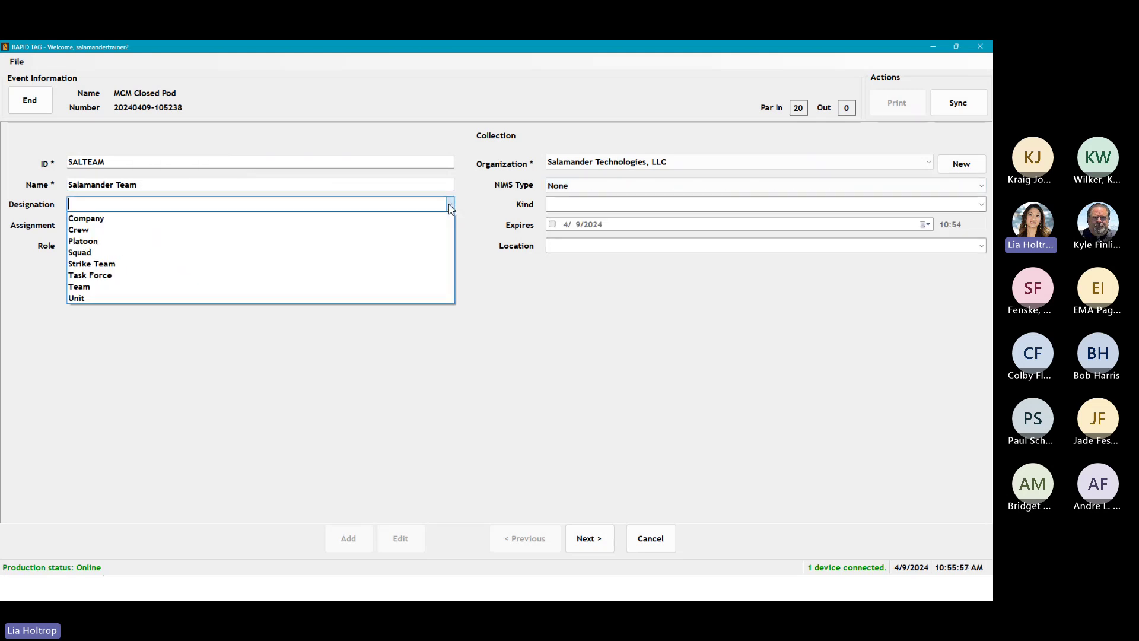
click(113, 286)
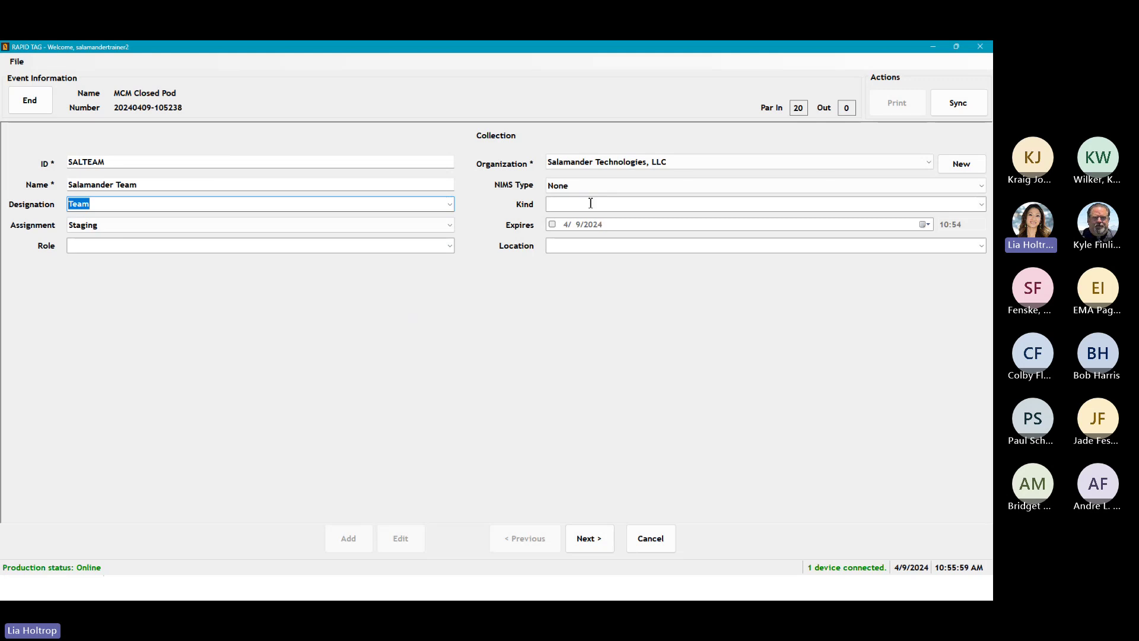
click(551, 204)
click(982, 205)
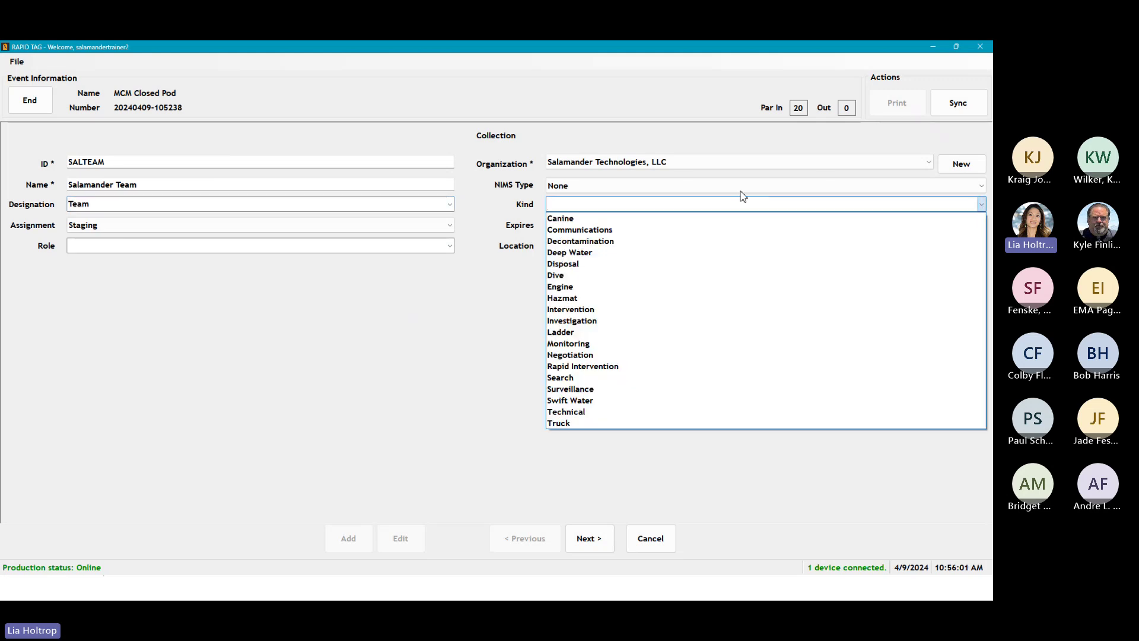
click(487, 340)
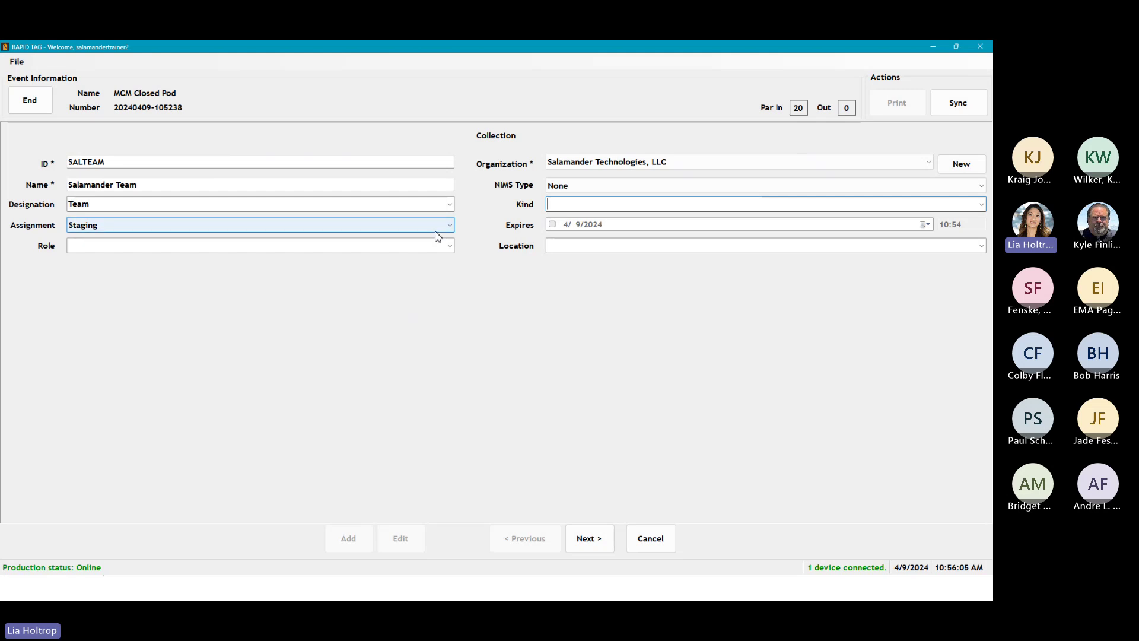
click(449, 225)
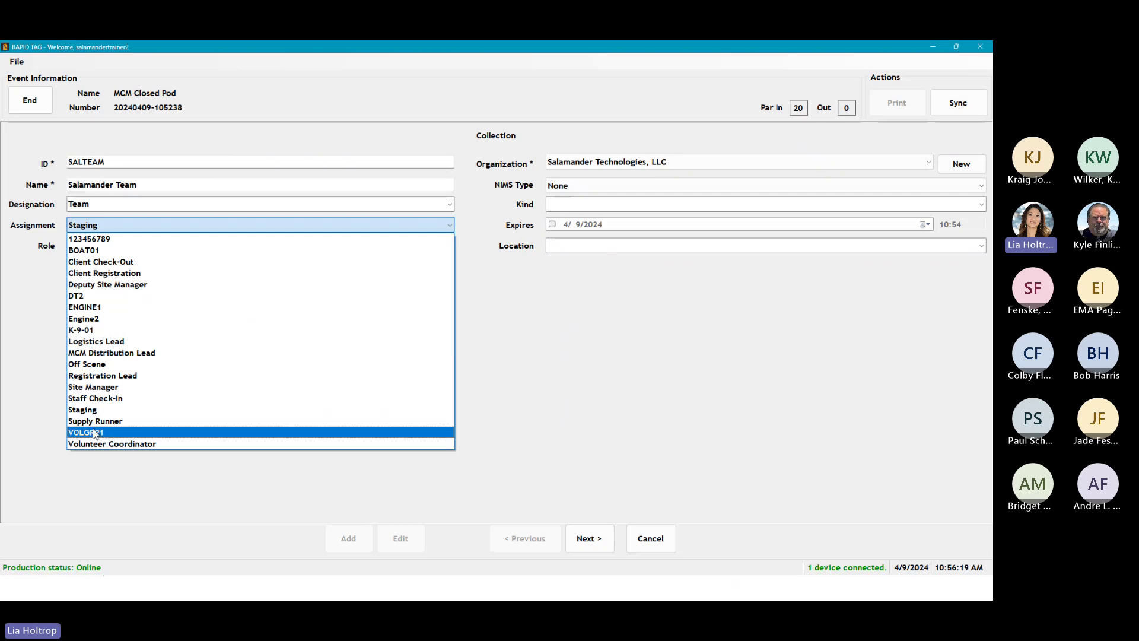
click(18, 418)
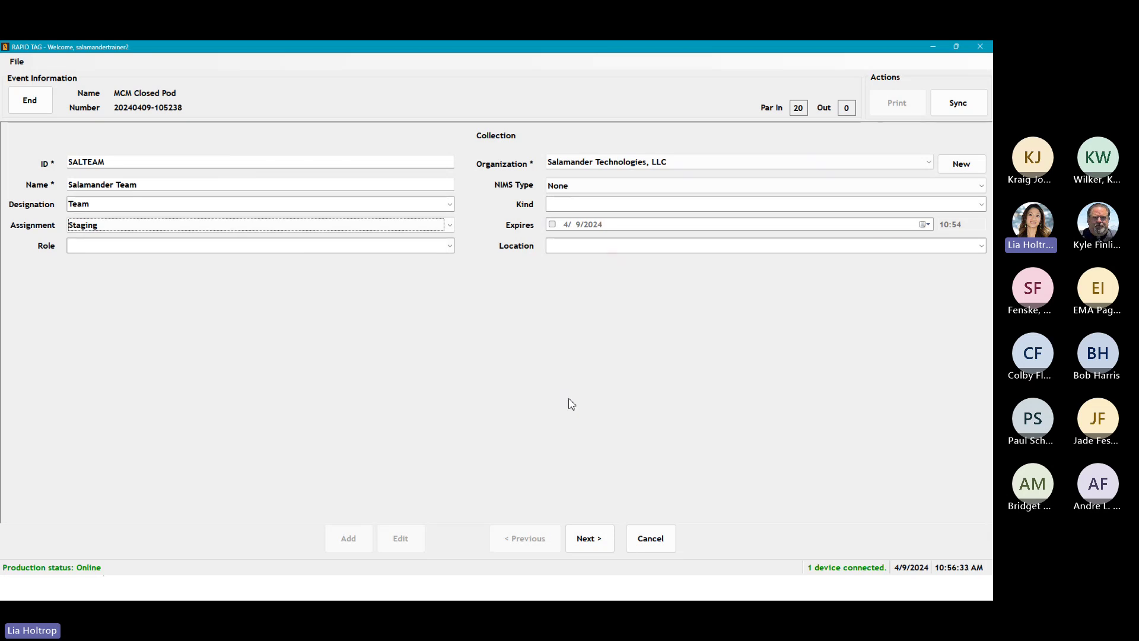
Step: Advance to the Salamander Team membership page with empty Personnel and Equipment groups
click(582, 538)
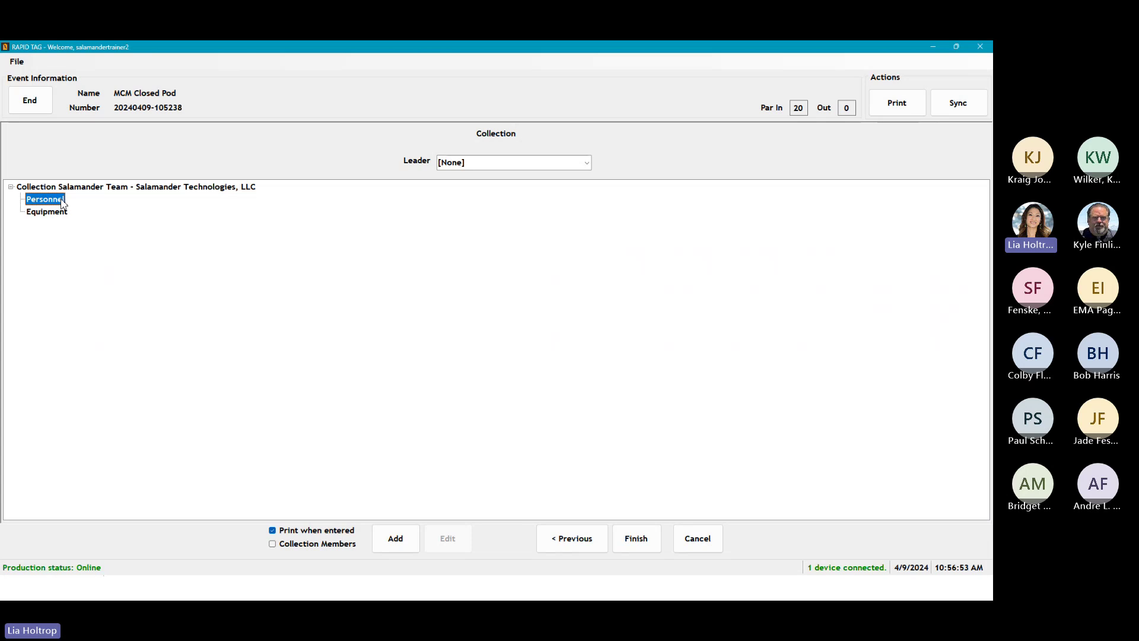
Step: Add a responder with the person's first name, last name and phone number to Personnel
click(395, 541)
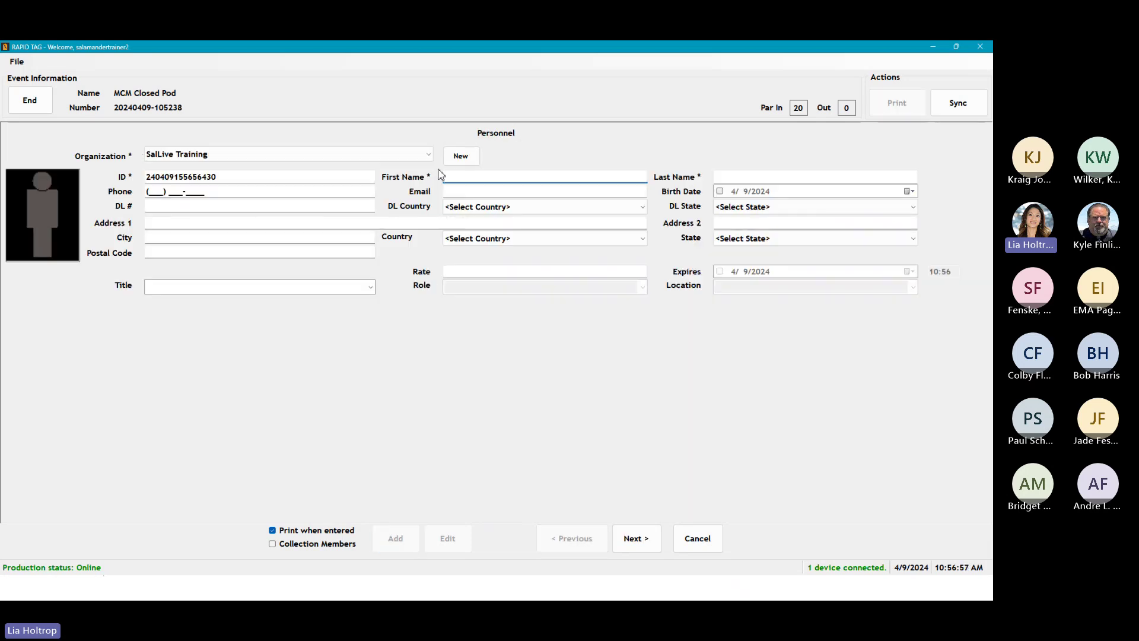
key(Tab)
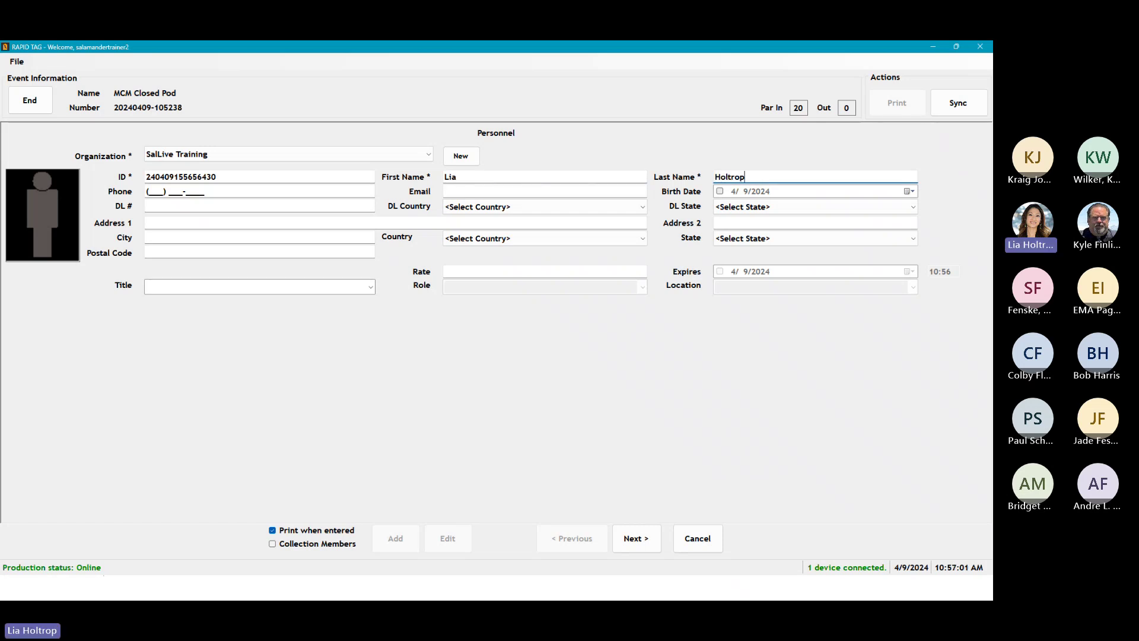
click(152, 191)
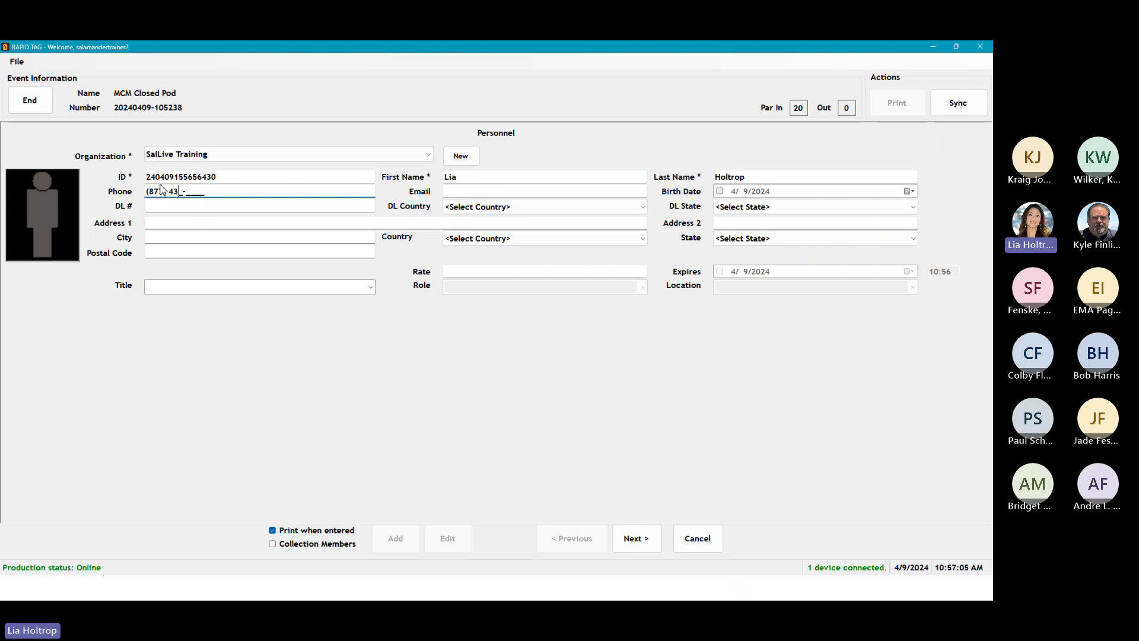
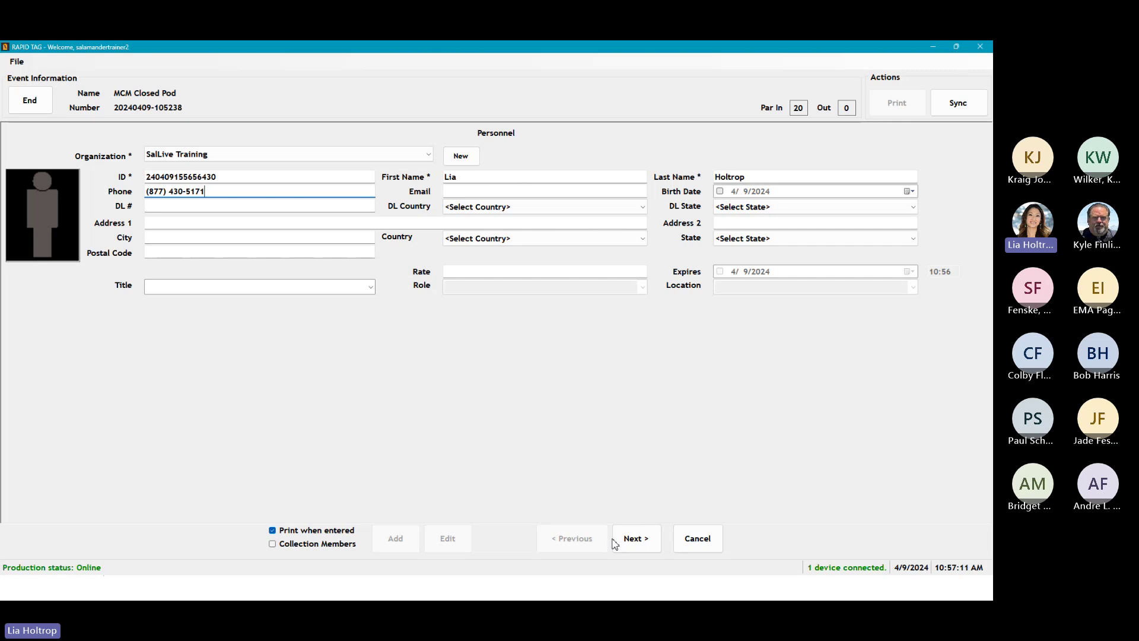
click(633, 540)
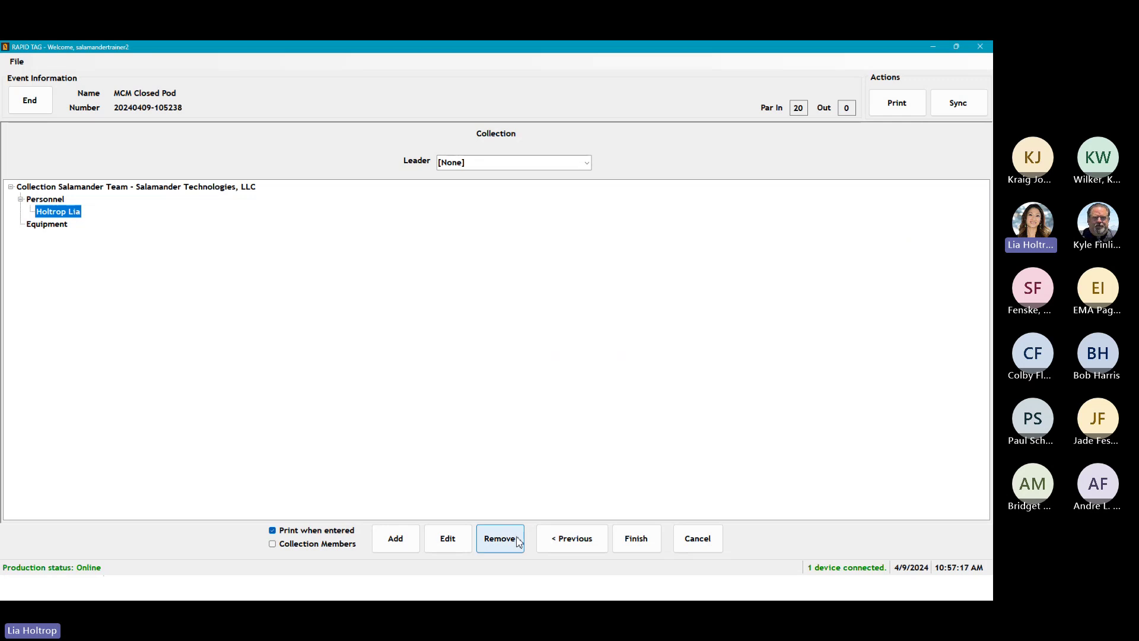
Step: Add a responder by first and last name under Salamander Technologies, LLC to Personnel
click(396, 538)
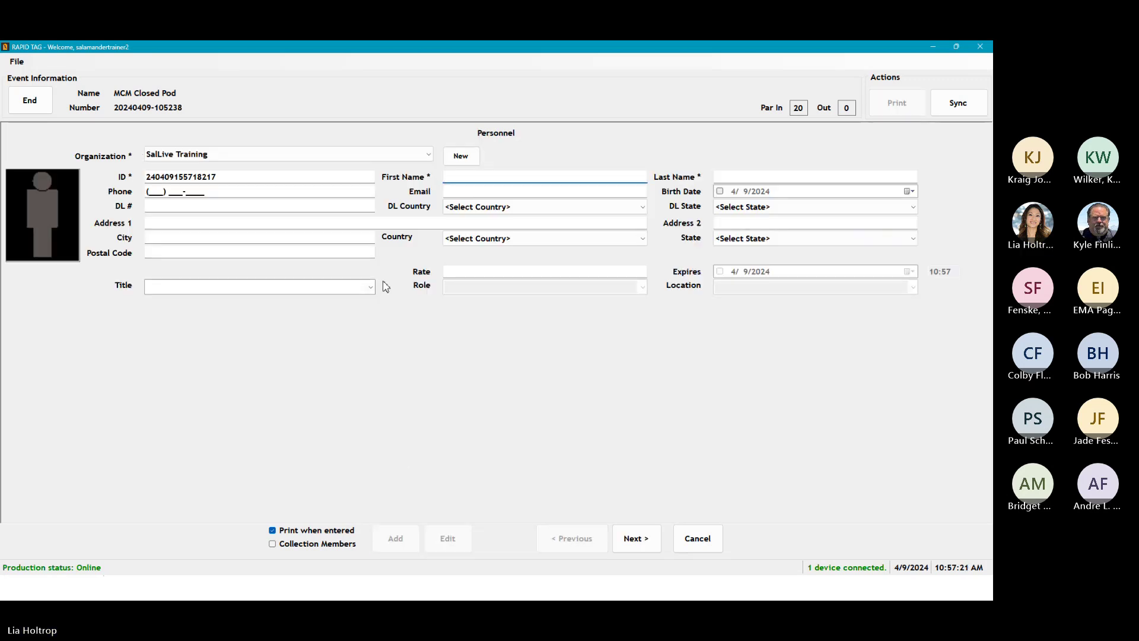
key(Tab)
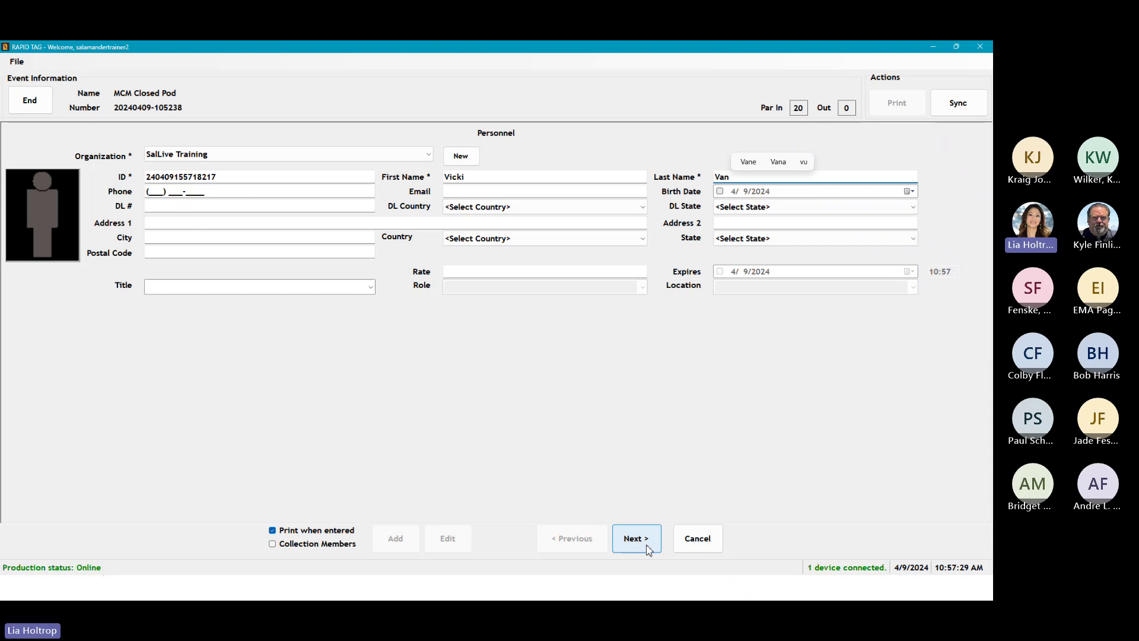
click(427, 155)
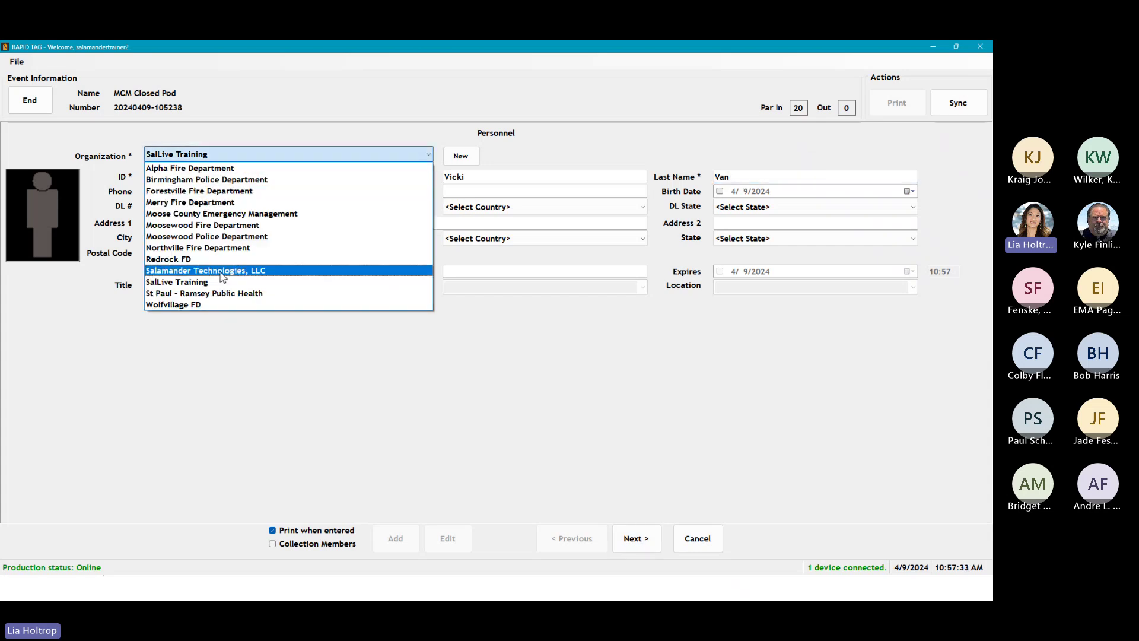
click(323, 270)
click(633, 538)
click(71, 212)
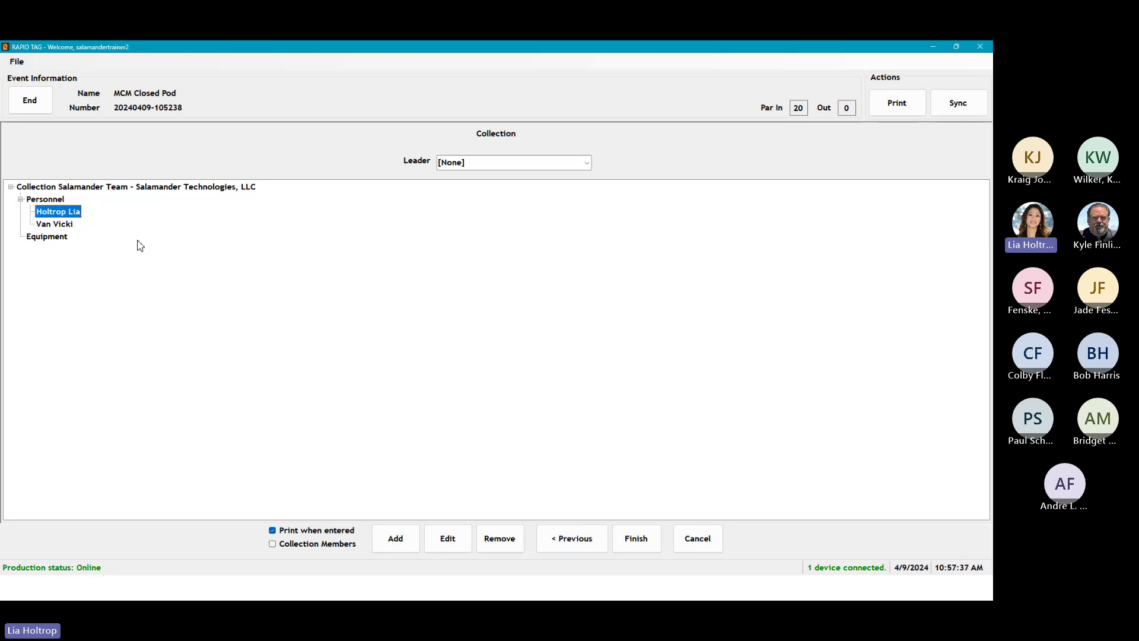
Step: Change the first member's organization from SalLive Training to Salamander Technologies, LLC
click(448, 538)
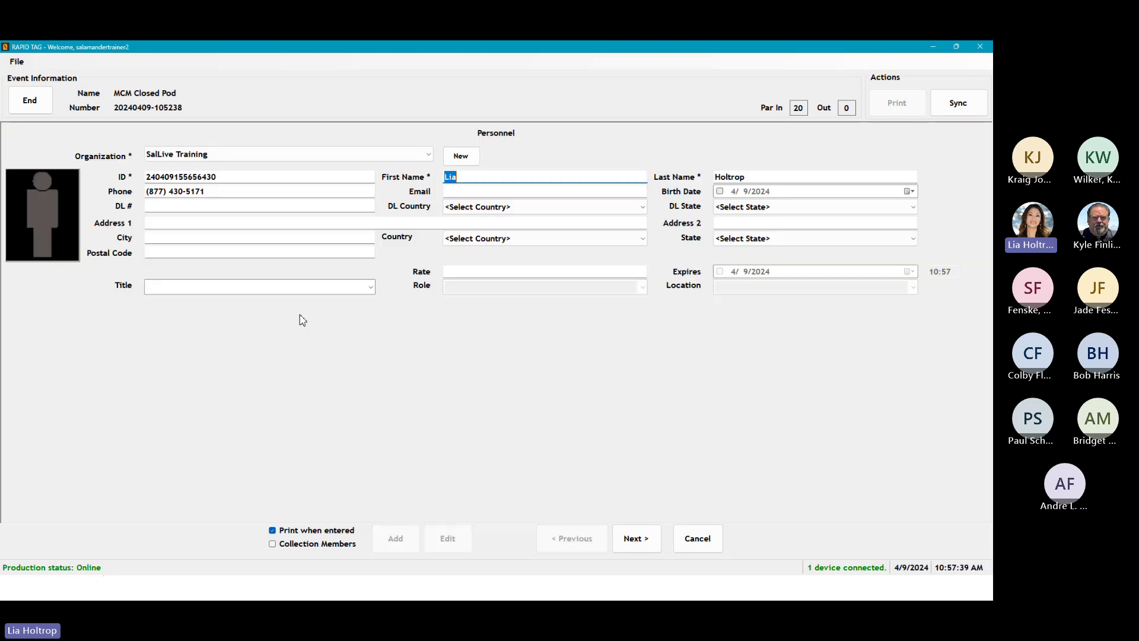
click(426, 156)
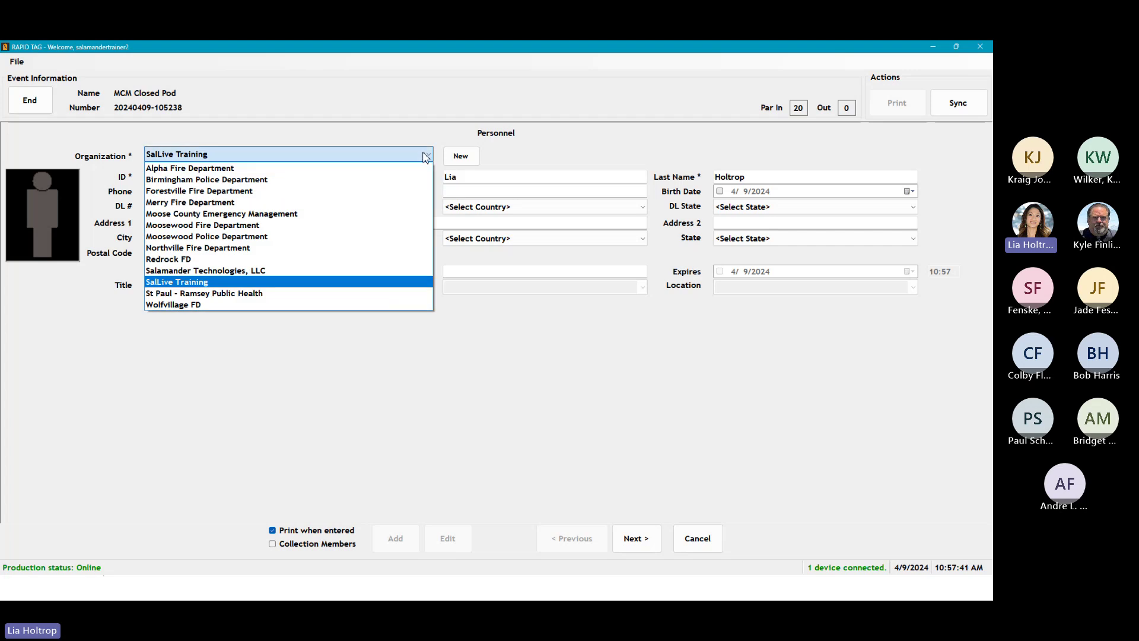
click(198, 272)
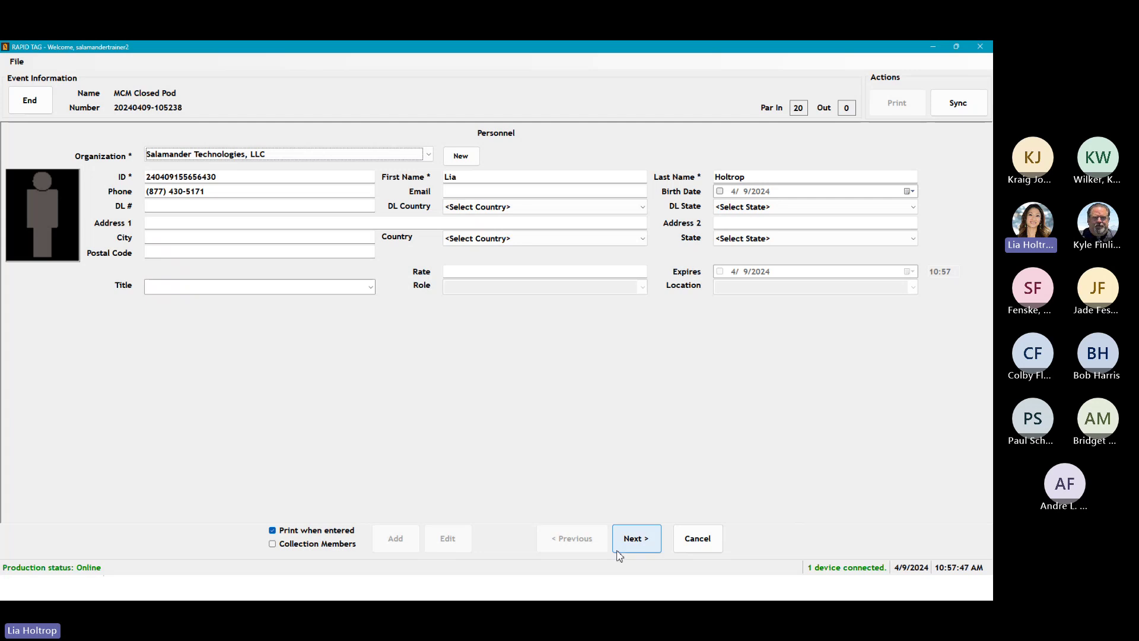
click(632, 540)
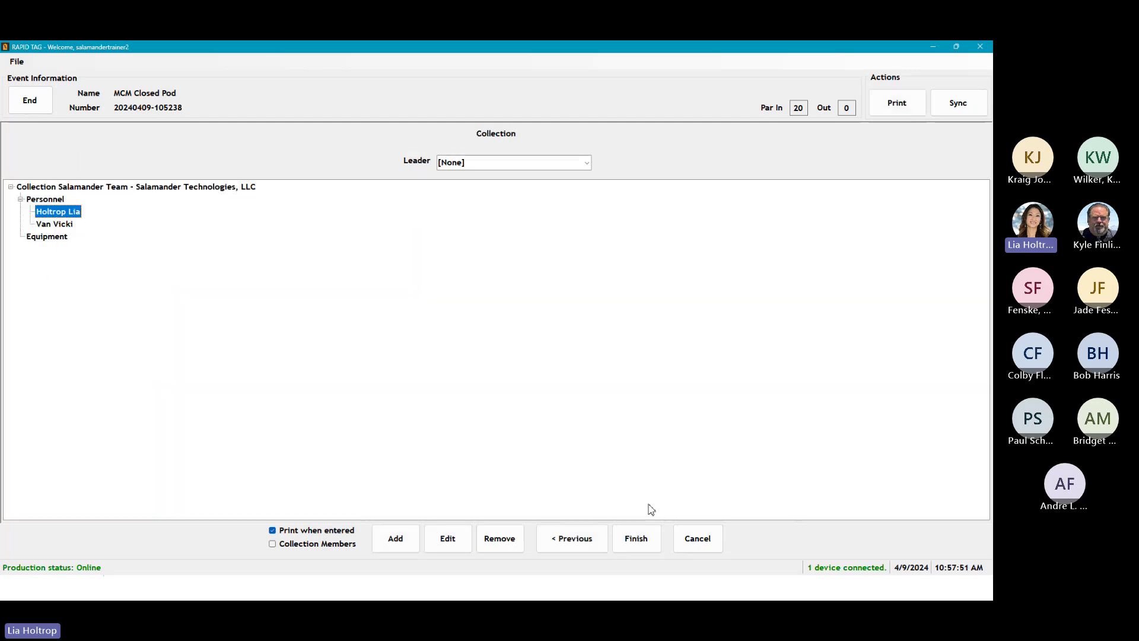
Step: Set the first listed personnel member as leader of the Salamander Team collection
click(645, 545)
click(586, 164)
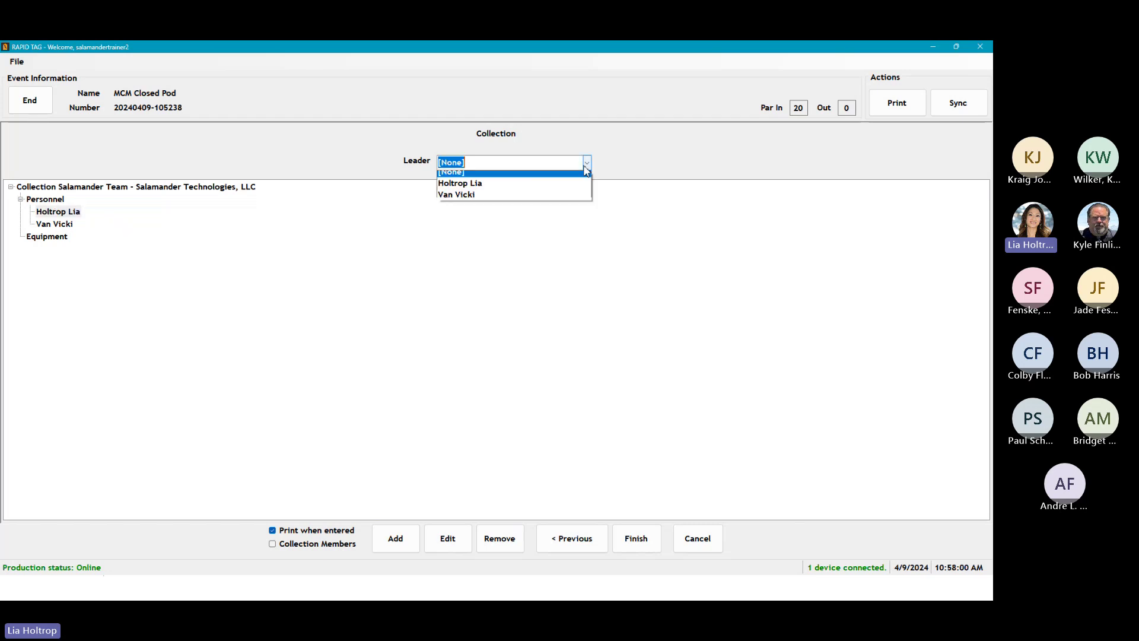
click(474, 188)
click(41, 238)
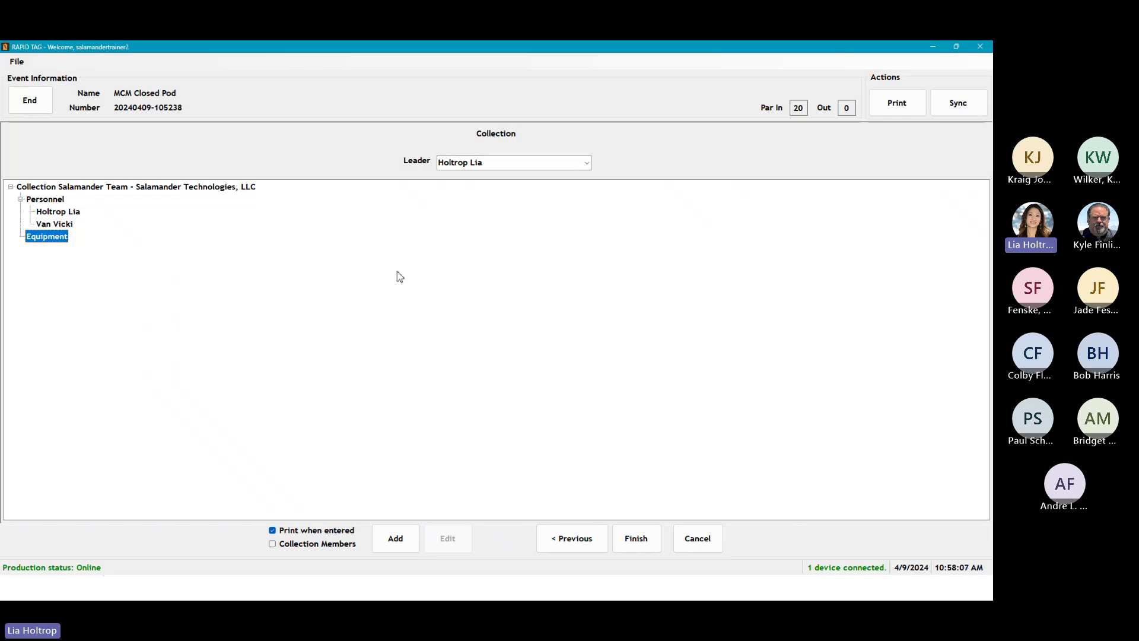
Step: Finish the collection and save both print outputs as PDFs named test
click(637, 539)
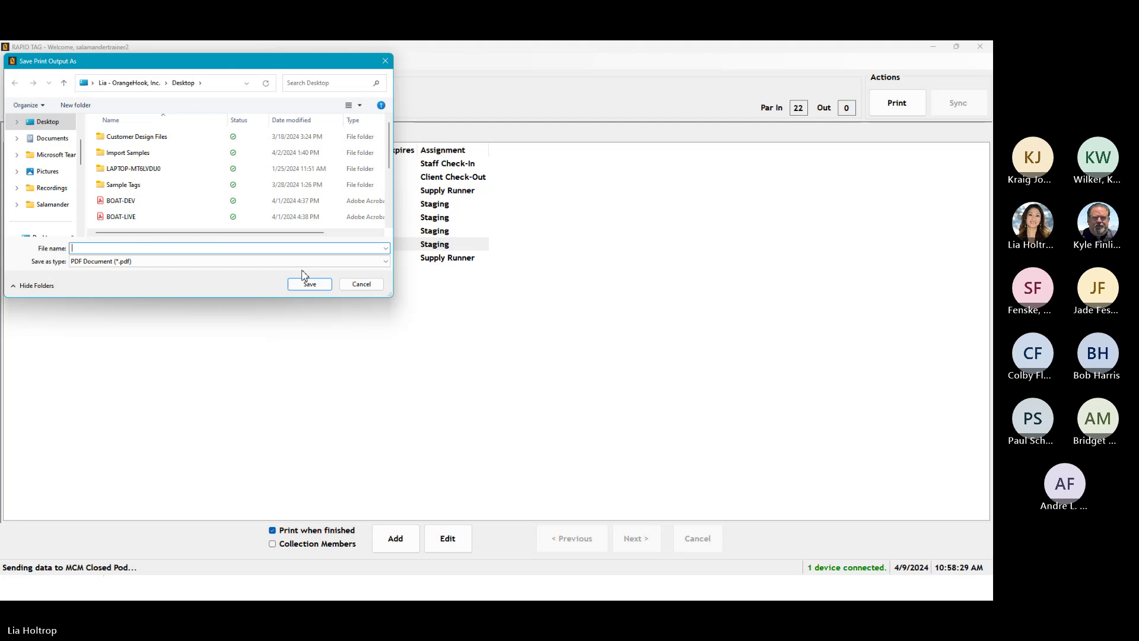
text(est)
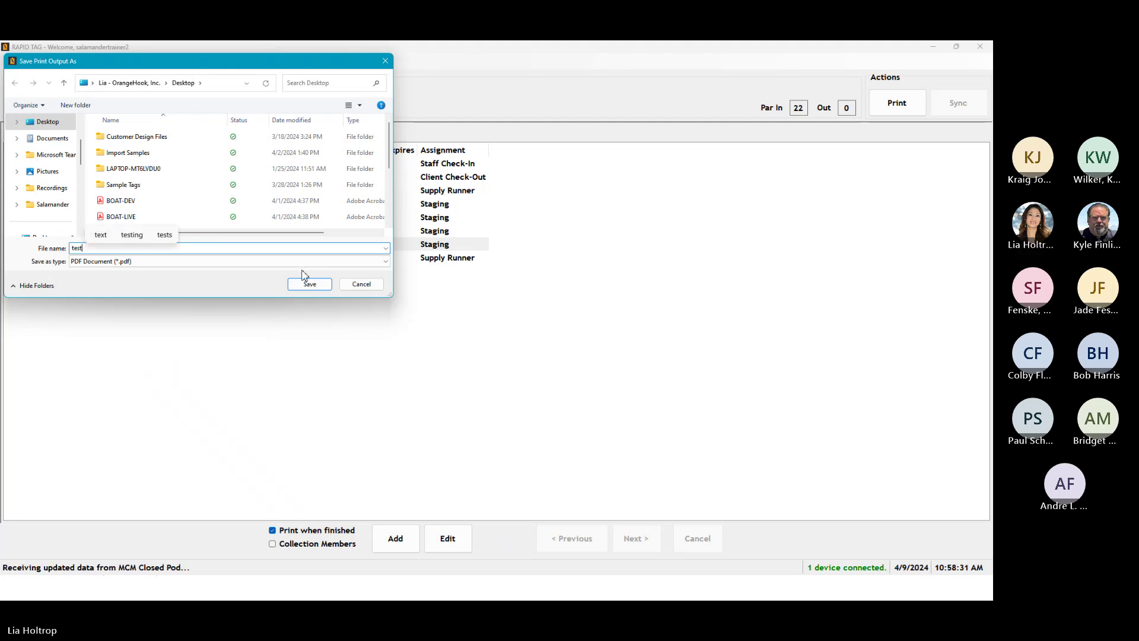
click(309, 284)
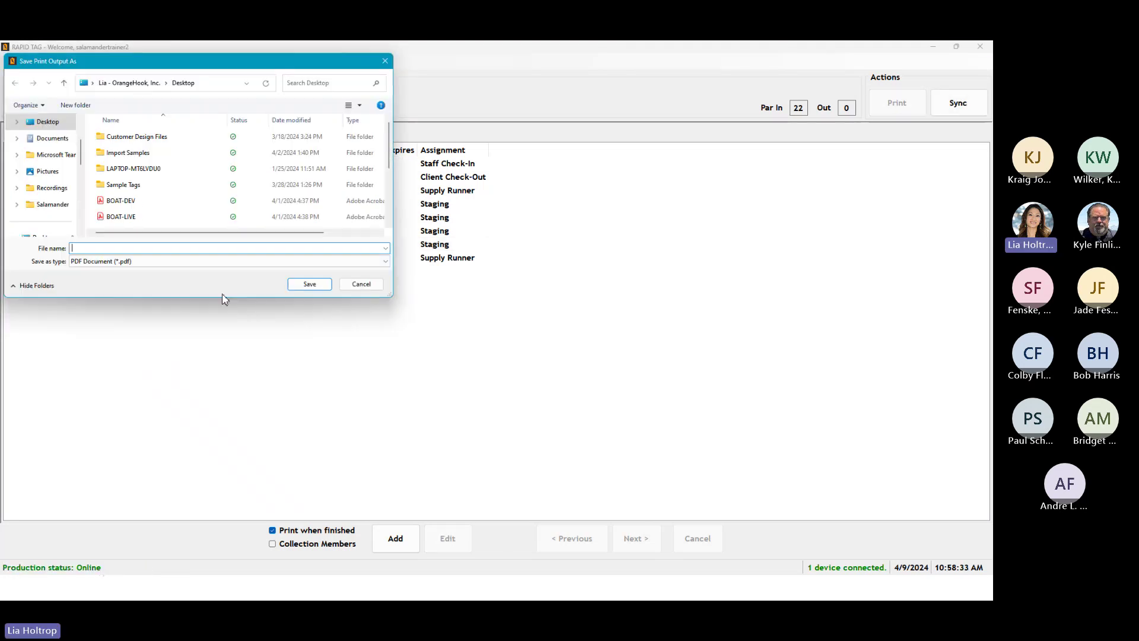
text(test)
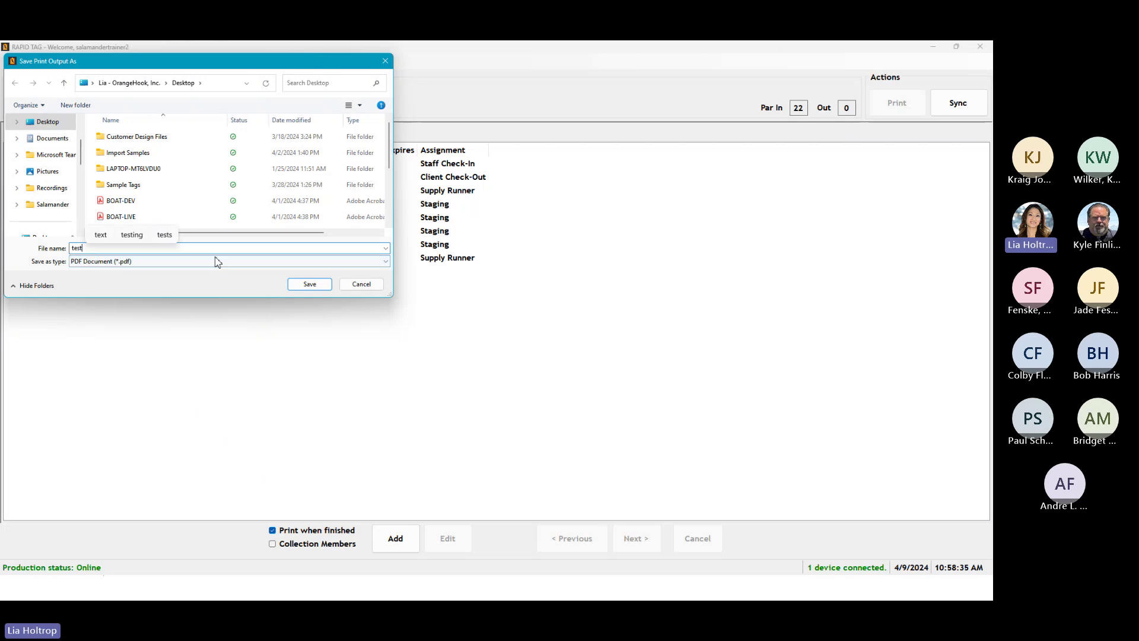
click(309, 284)
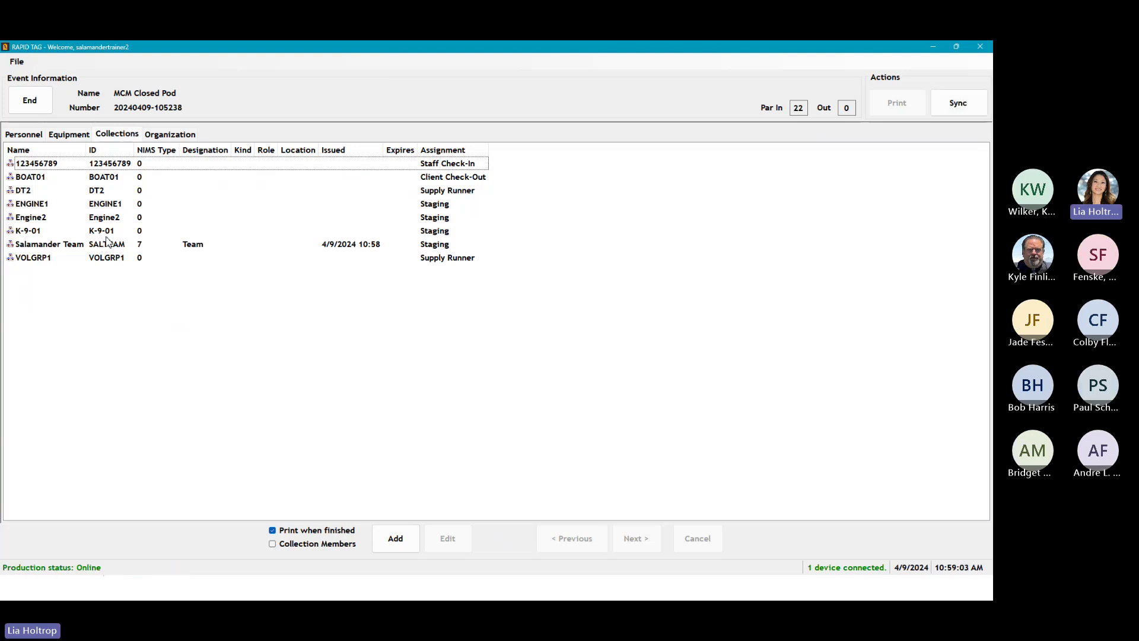
click(107, 242)
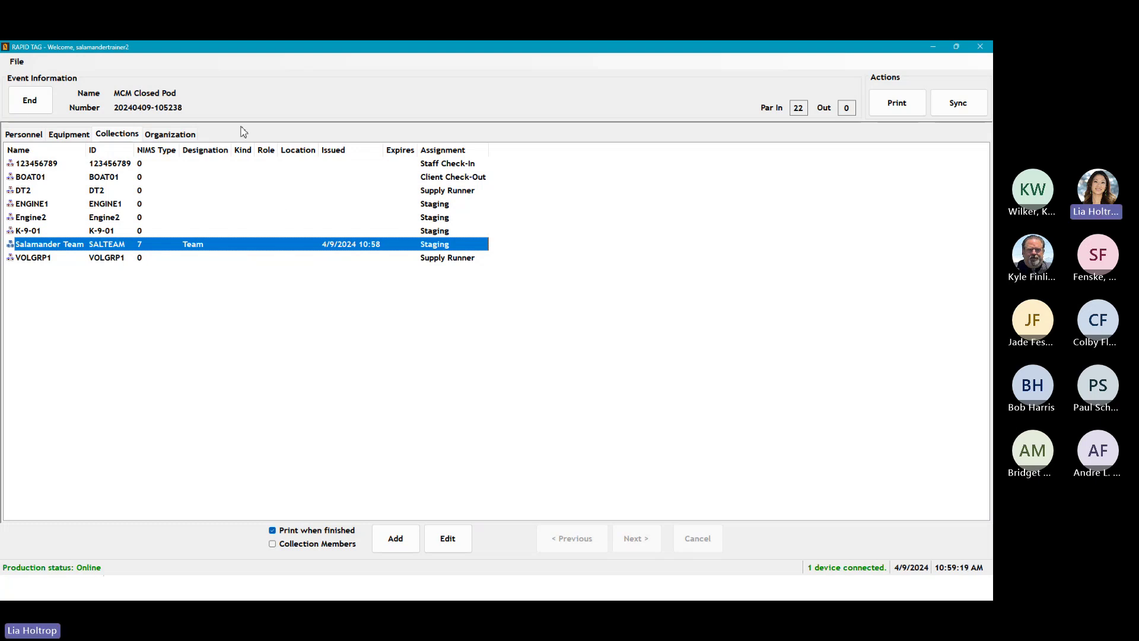
Step: Show the Personnel list of 22 responders, two assigned to Salamander Team
click(25, 136)
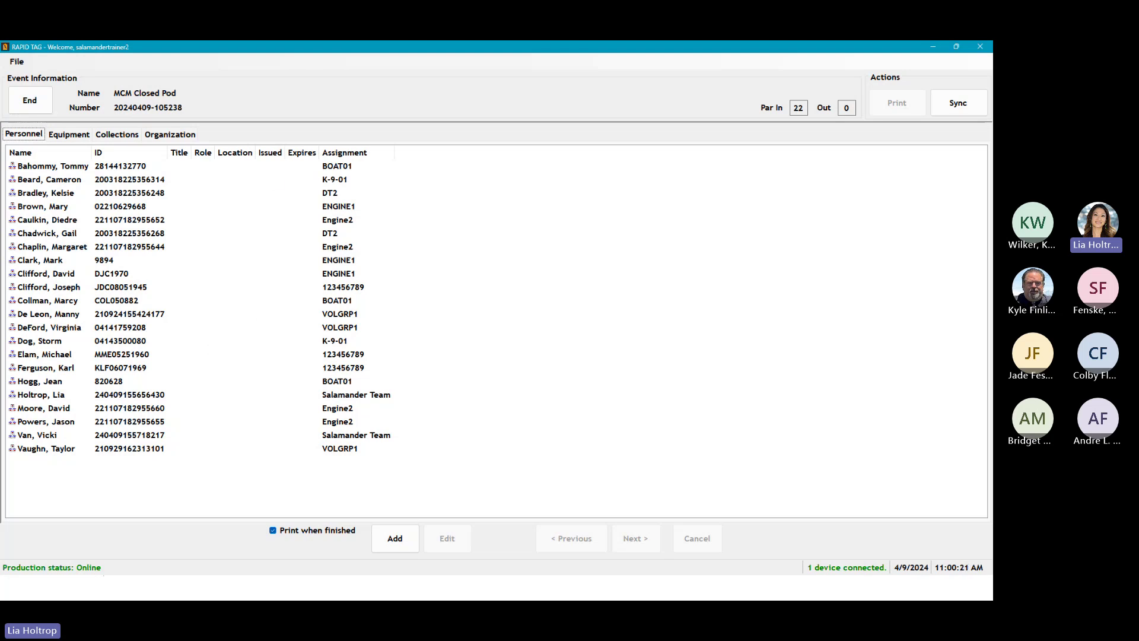
Step: Bring up SalamanderLive's Events list in a maximized browser window
key(alt+Tab)
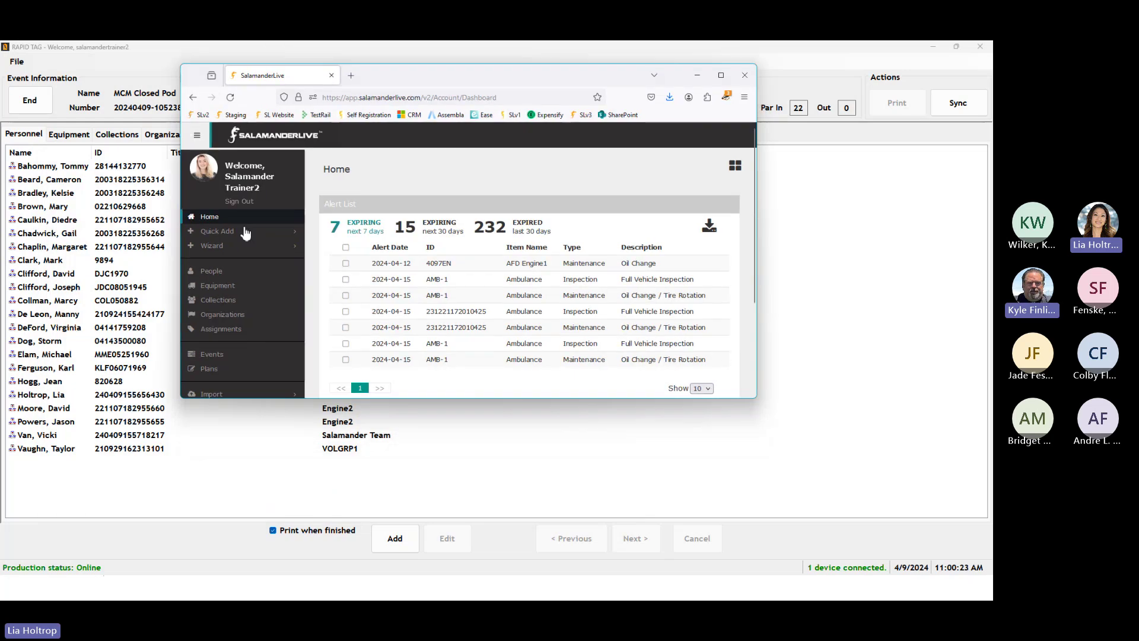
click(218, 355)
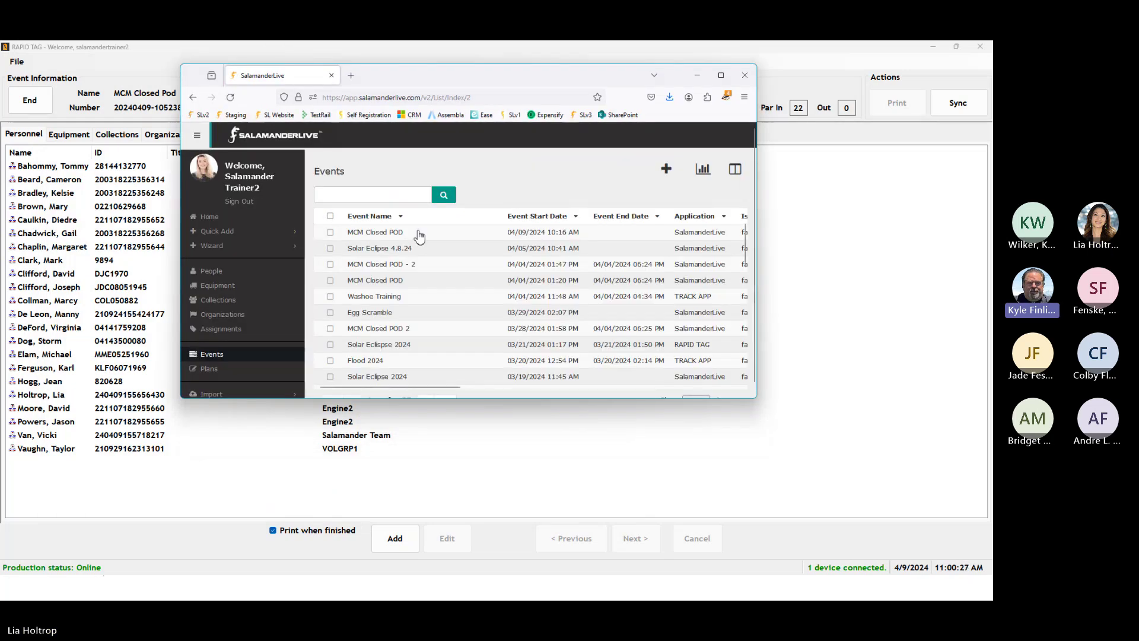
click(721, 75)
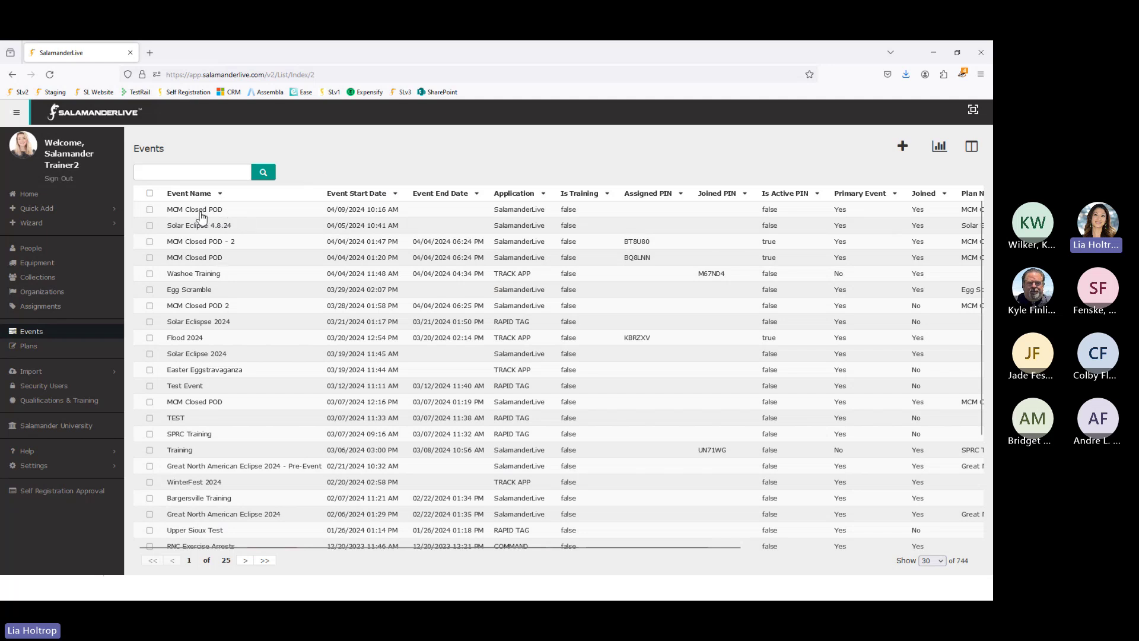
Step: Open the MCM Closed POD dashboard, add its Summary tile, and return to RAPID TAG
click(203, 214)
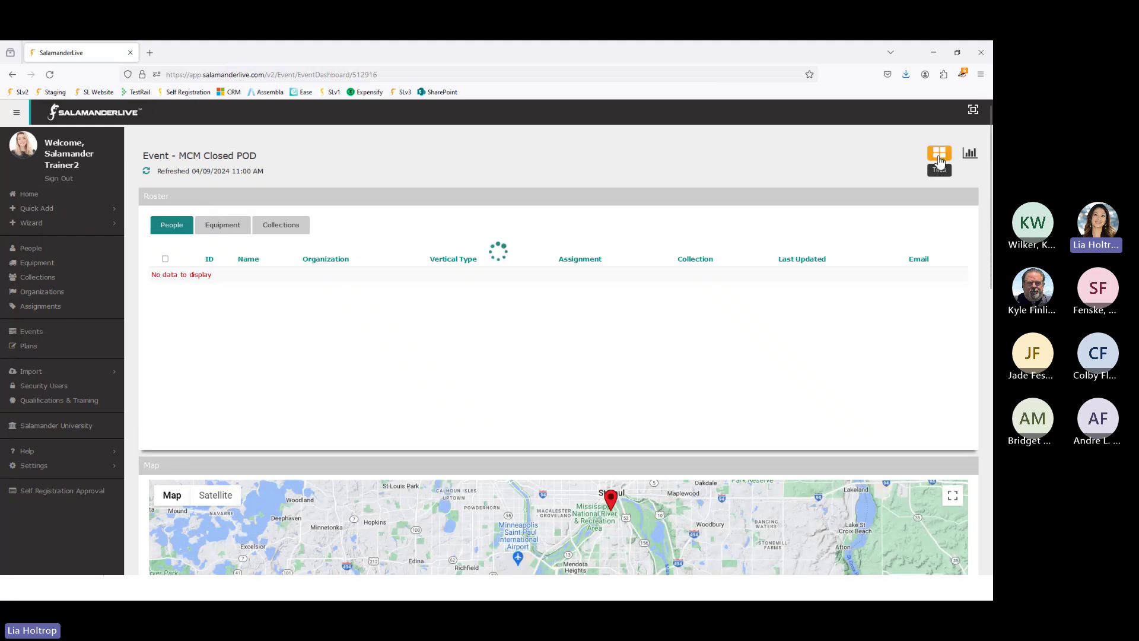
click(939, 156)
click(789, 226)
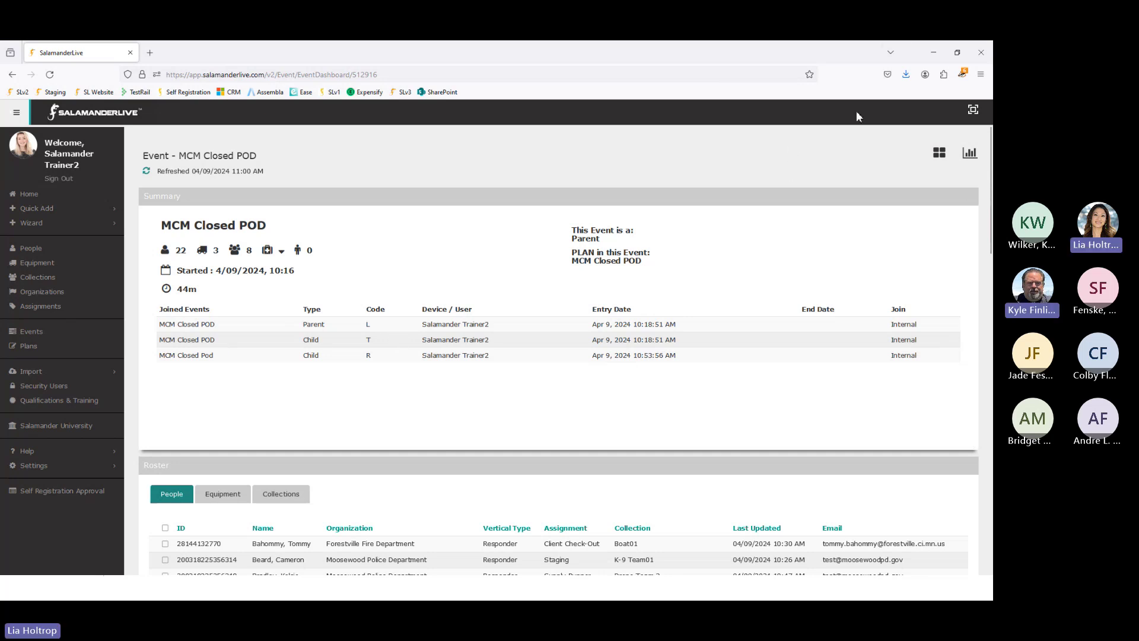
click(930, 53)
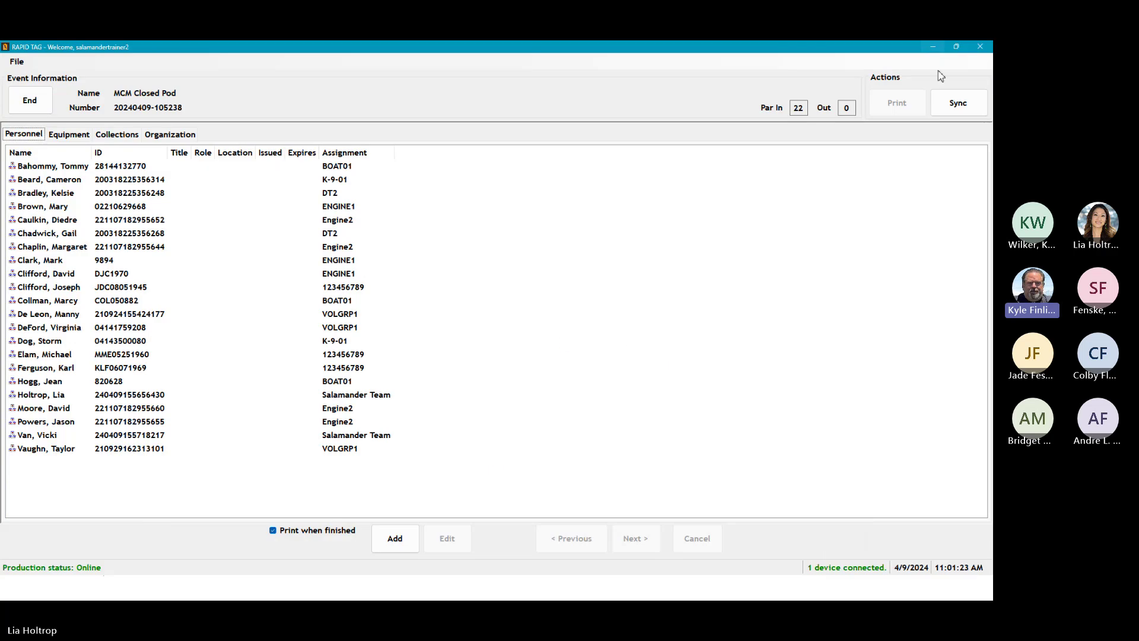